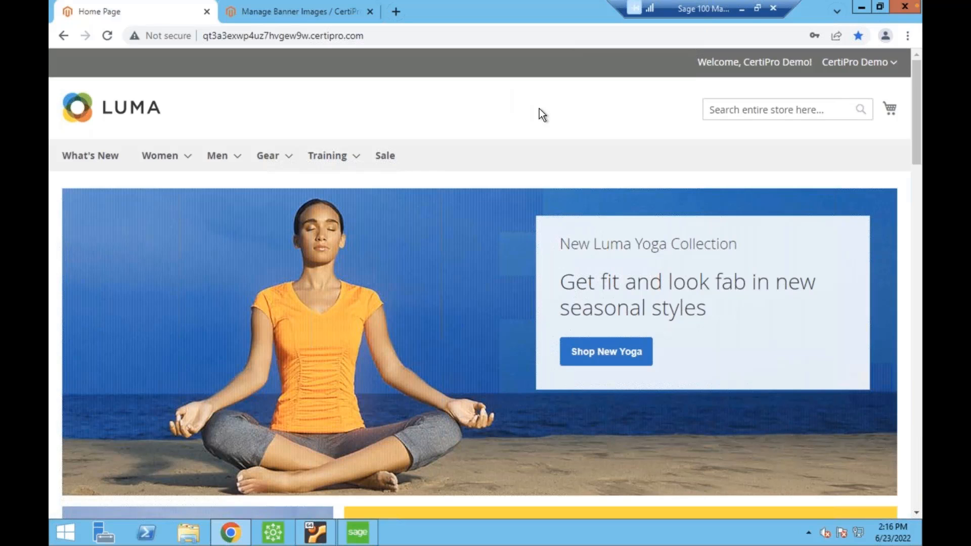
{"action": "left_click", "coordinate": [344, 530]}
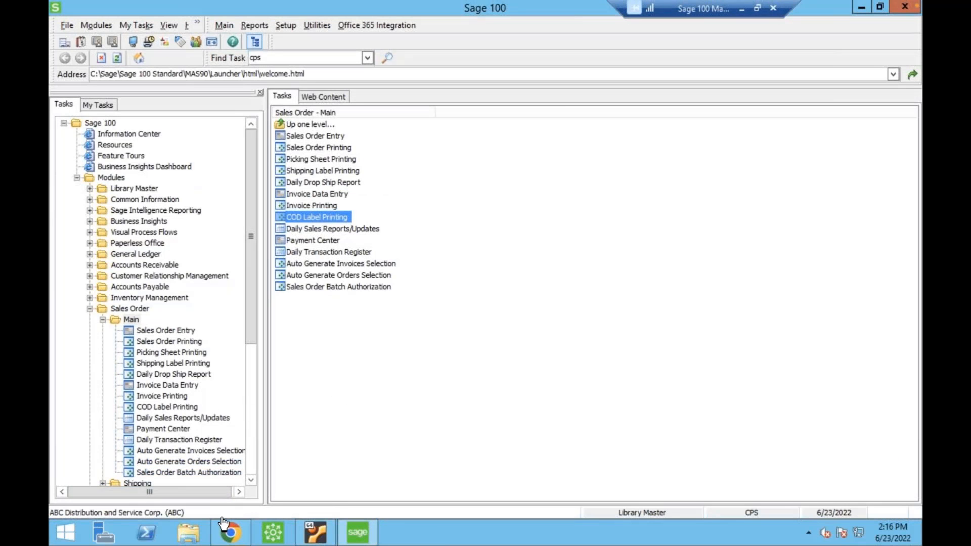
{"action": "left_click", "coordinate": [230, 531]}
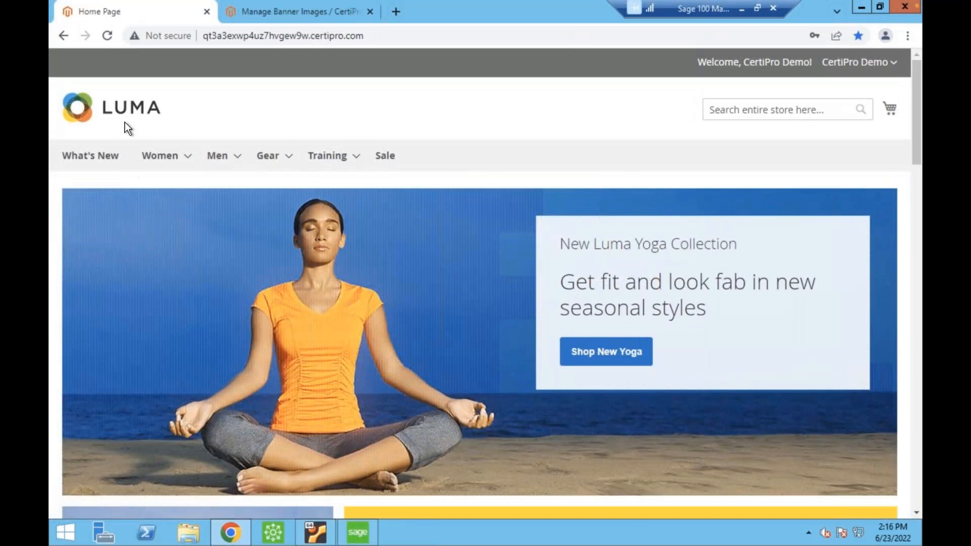
Open the Tops category of the Women section in the Luma store and look over its products.
{"action": "mouse_move", "coordinate": [153, 160]}
{"action": "left_click", "coordinate": [159, 190]}
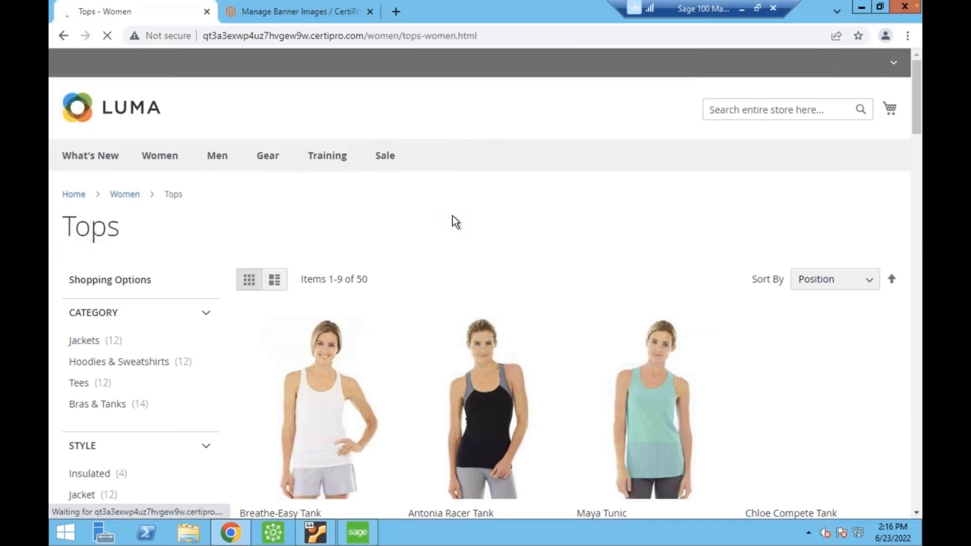
{"action": "scroll", "coordinate": [452, 215], "scroll_direction": "down", "scroll_amount": 2}
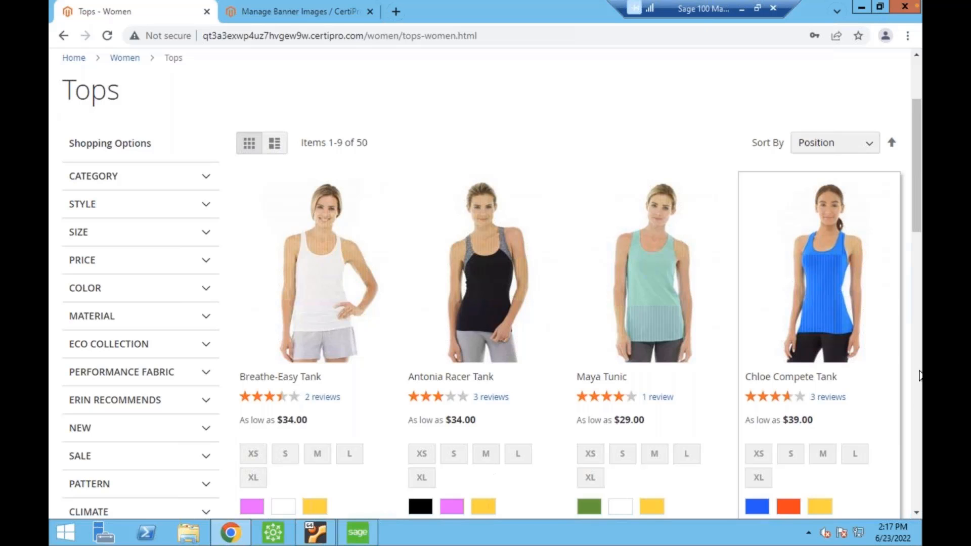
{"action": "scroll", "coordinate": [718, 344], "scroll_direction": "up", "scroll_amount": 3}
{"action": "scroll", "coordinate": [433, 334], "scroll_direction": "down", "scroll_amount": 3}
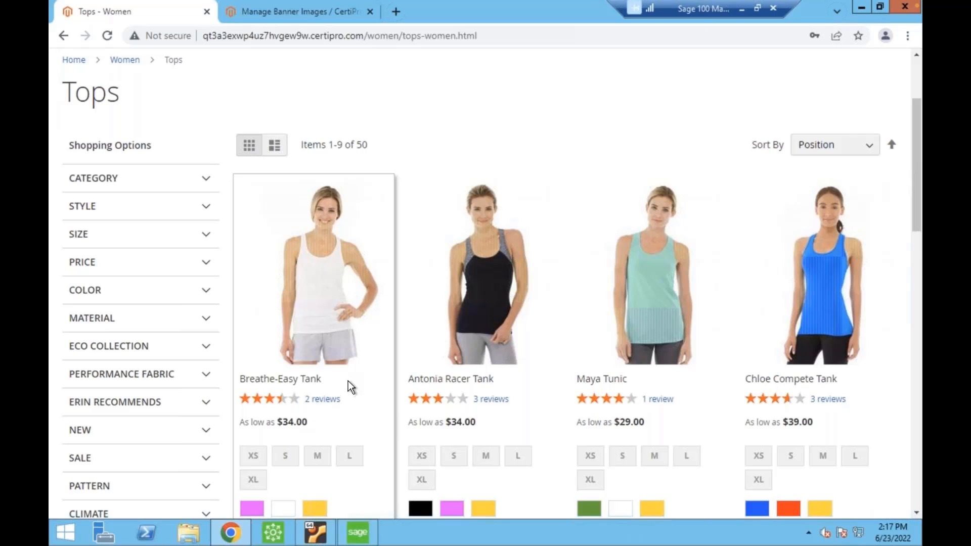
Add the Breathe-Easy Tank in size XS and color Purple to the shopping cart.
{"action": "scroll", "coordinate": [348, 382], "scroll_direction": "down", "scroll_amount": 1}
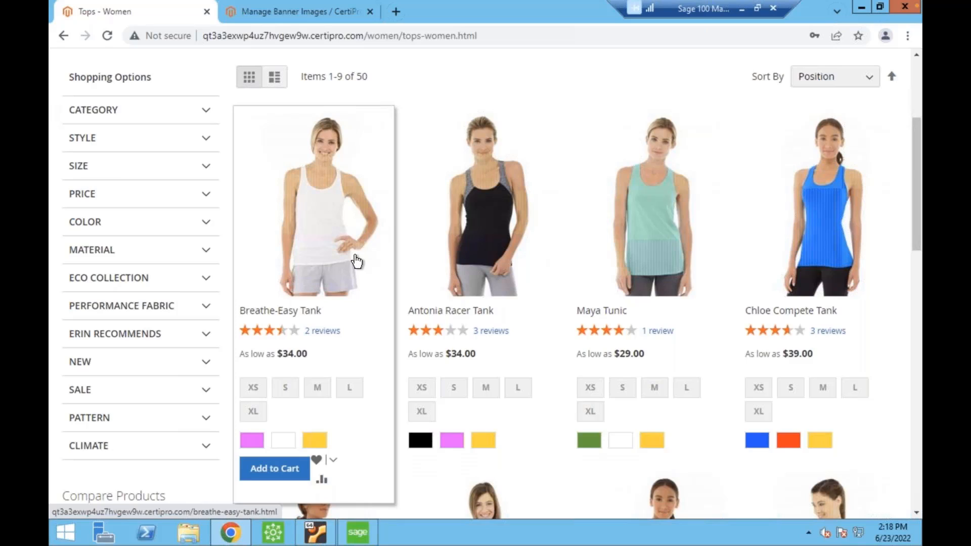
{"action": "left_click", "coordinate": [253, 388]}
{"action": "left_click", "coordinate": [244, 434]}
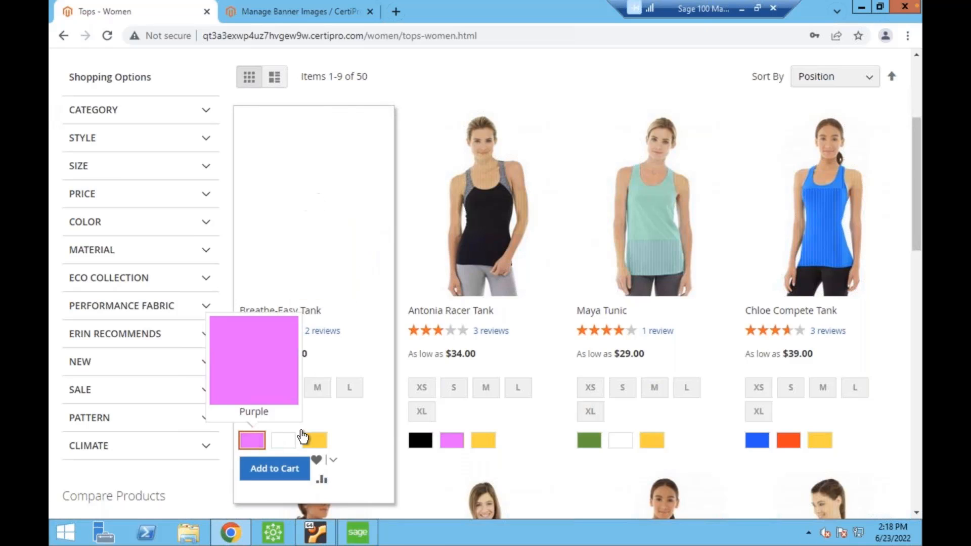
{"action": "left_click", "coordinate": [265, 471]}
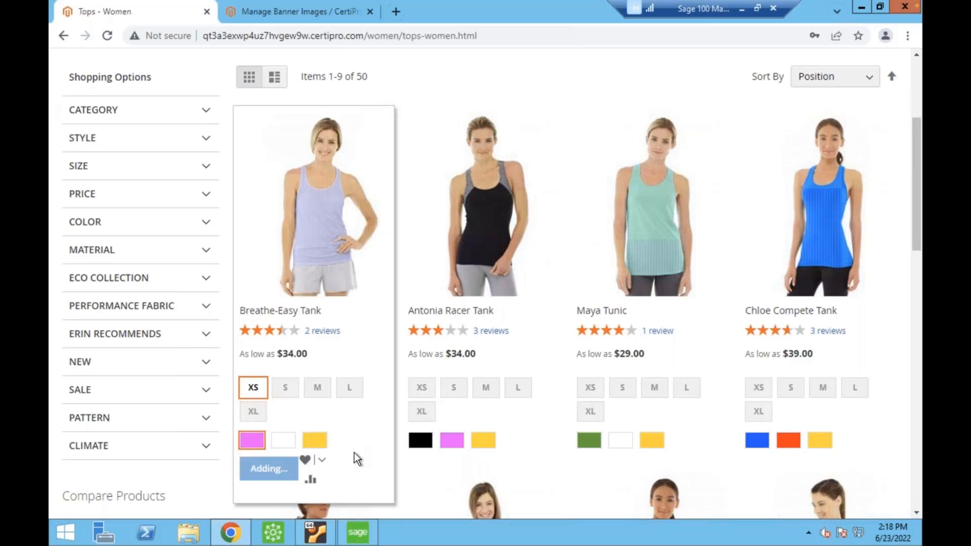
Add the Antonia Racer Tank in size XS and color Black to the shopping cart.
{"action": "left_click", "coordinate": [427, 396]}
{"action": "left_click", "coordinate": [427, 479]}
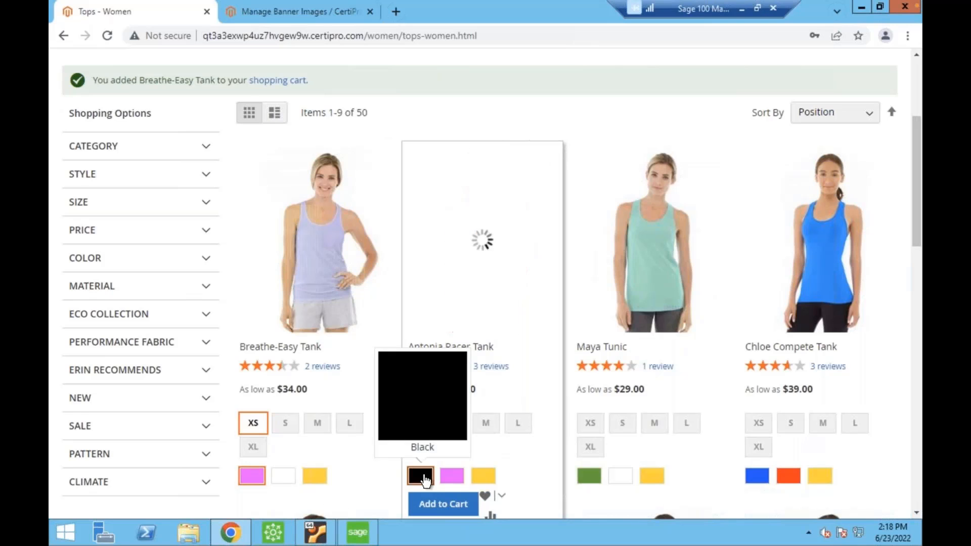
{"action": "left_click", "coordinate": [440, 504]}
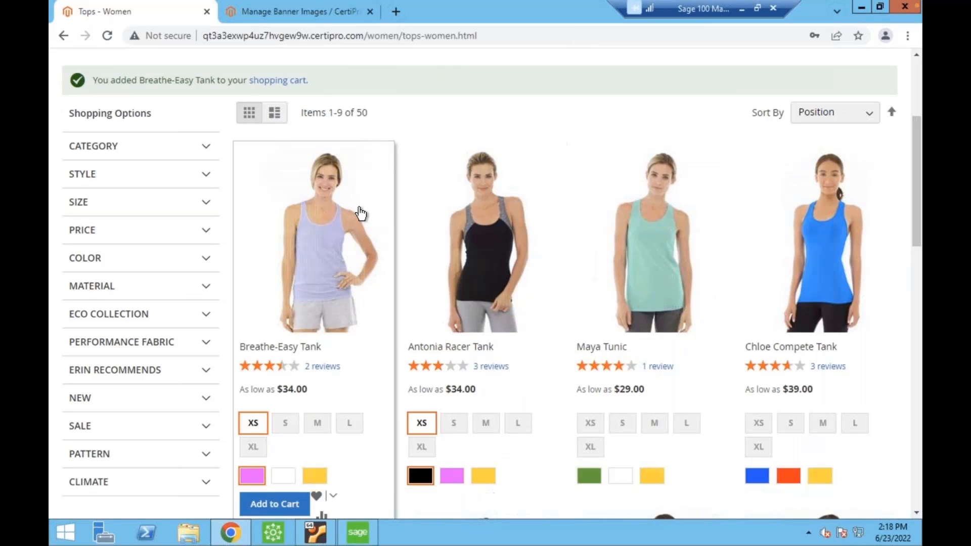
Review the shopping cart contents and proceed to checkout.
{"action": "scroll", "coordinate": [419, 167], "scroll_direction": "up", "scroll_amount": 3}
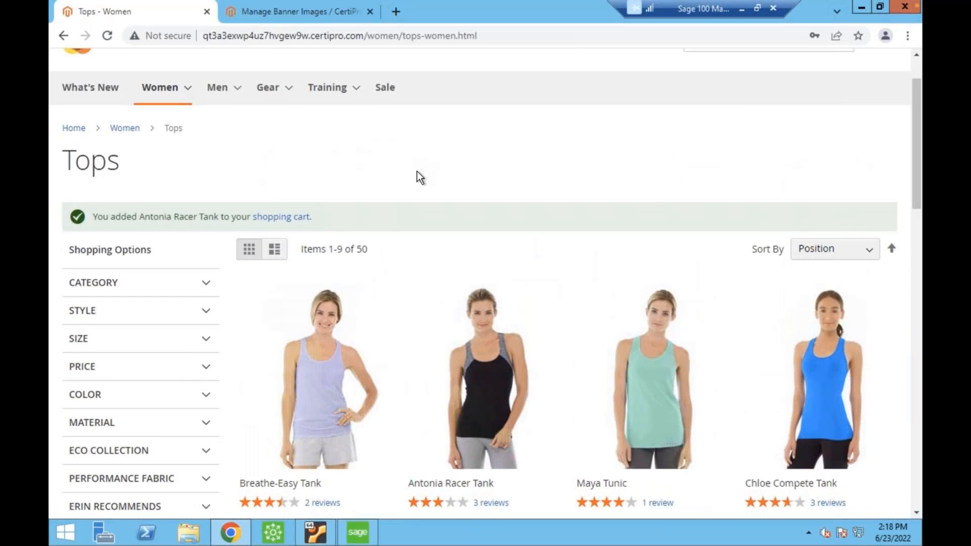
{"action": "scroll", "coordinate": [418, 169], "scroll_direction": "down", "scroll_amount": 1}
{"action": "scroll", "coordinate": [418, 168], "scroll_direction": "up", "scroll_amount": 1}
{"action": "scroll", "coordinate": [419, 170], "scroll_direction": "up", "scroll_amount": 1}
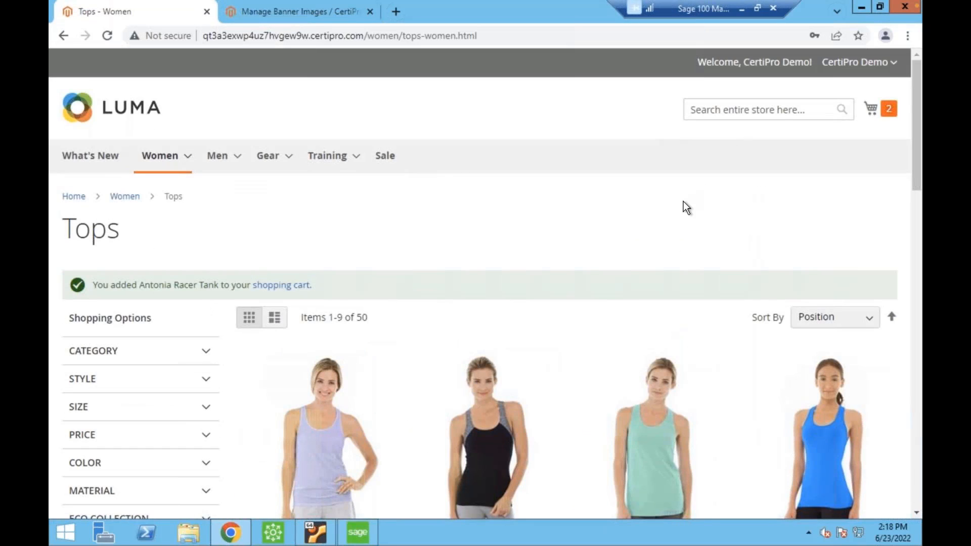
{"action": "scroll", "coordinate": [657, 203], "scroll_direction": "down", "scroll_amount": 2}
{"action": "scroll", "coordinate": [399, 306], "scroll_direction": "down", "scroll_amount": 1}
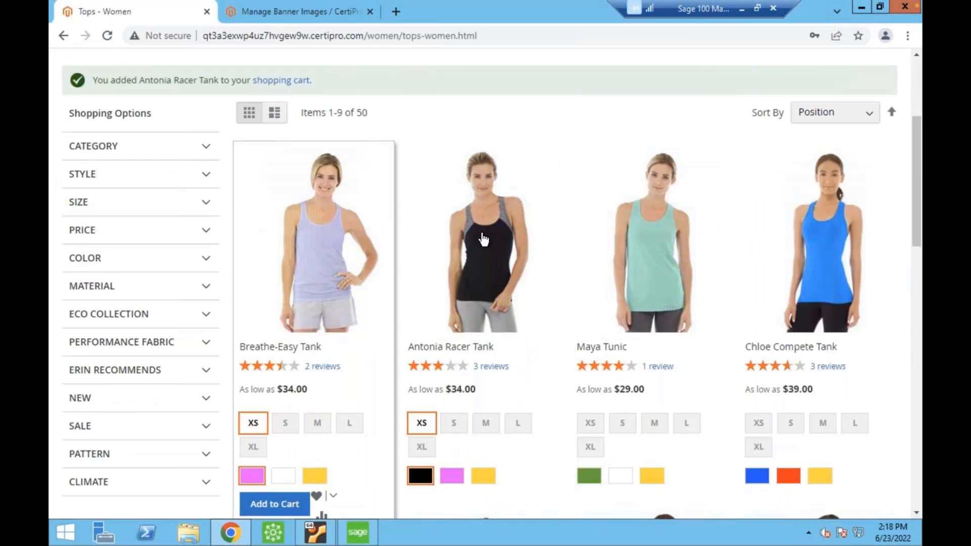
{"action": "scroll", "coordinate": [483, 240], "scroll_direction": "up", "scroll_amount": 3}
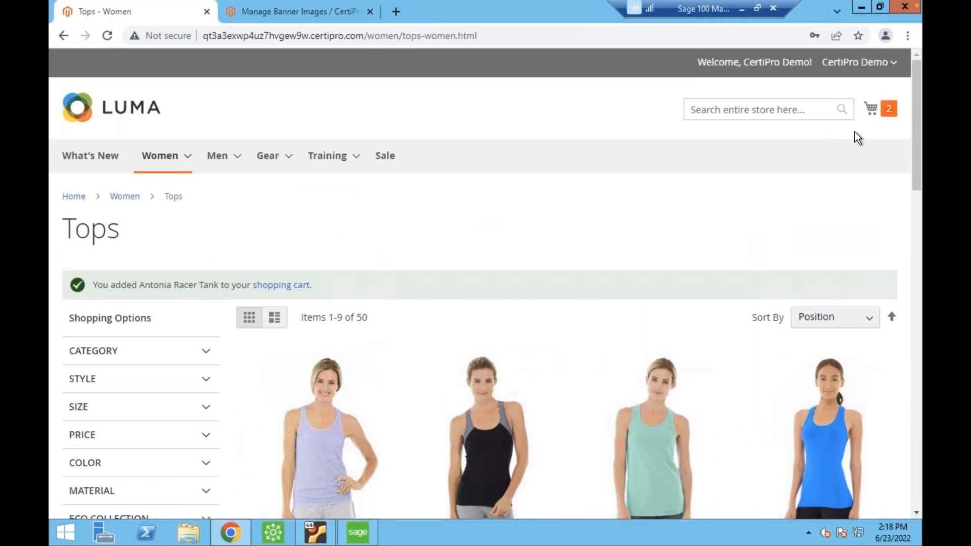
{"action": "left_click", "coordinate": [869, 114]}
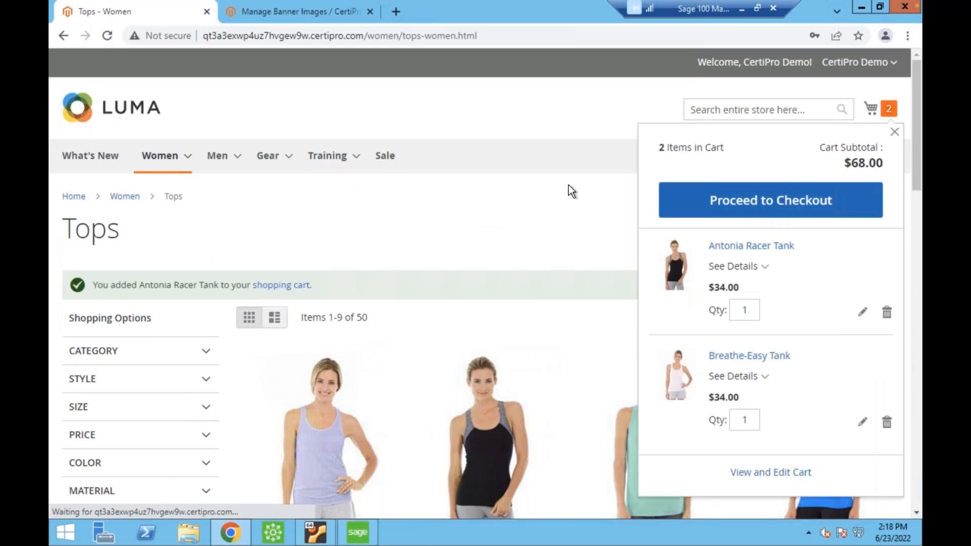
{"action": "left_click", "coordinate": [385, 155]}
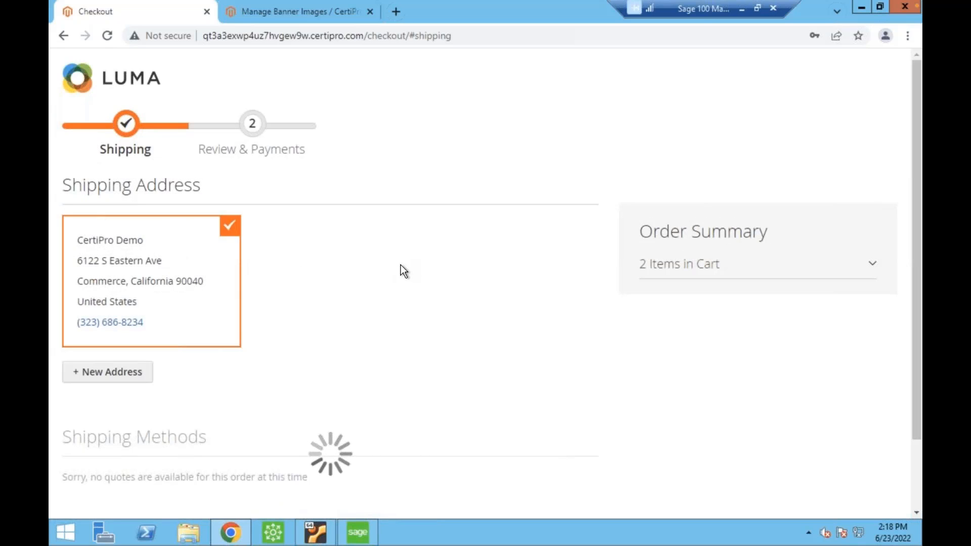
Choose the $0.00 Table Rate (Best Way) shipping method and continue to Review & Payments.
{"action": "scroll", "coordinate": [320, 264], "scroll_direction": "down", "scroll_amount": 2}
{"action": "scroll", "coordinate": [320, 264], "scroll_direction": "up", "scroll_amount": 2}
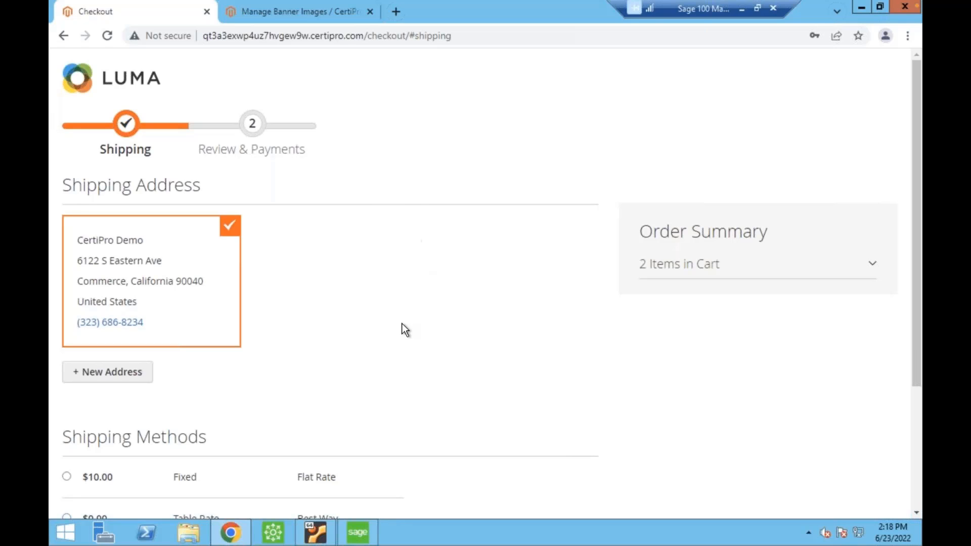
{"action": "scroll", "coordinate": [334, 307], "scroll_direction": "down", "scroll_amount": 3}
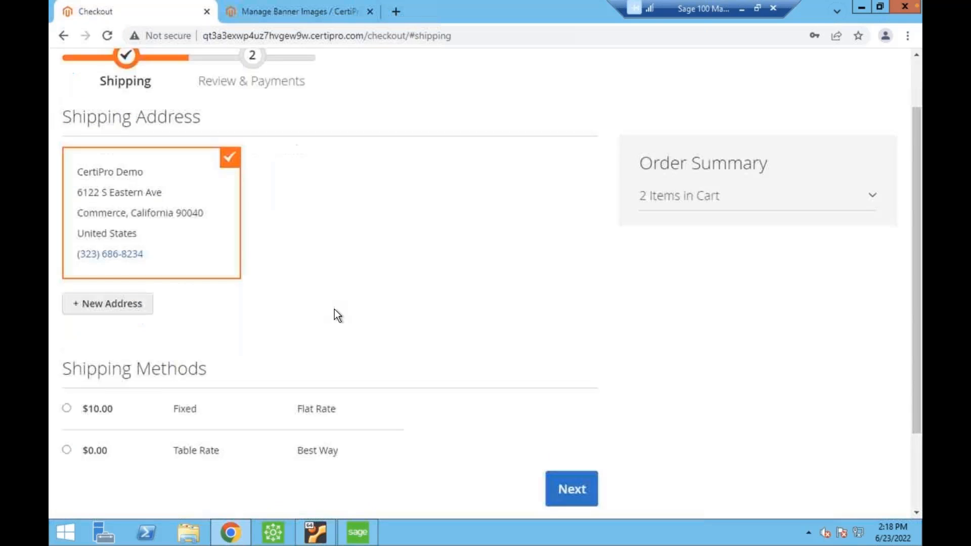
{"action": "scroll", "coordinate": [273, 363], "scroll_direction": "up", "scroll_amount": 3}
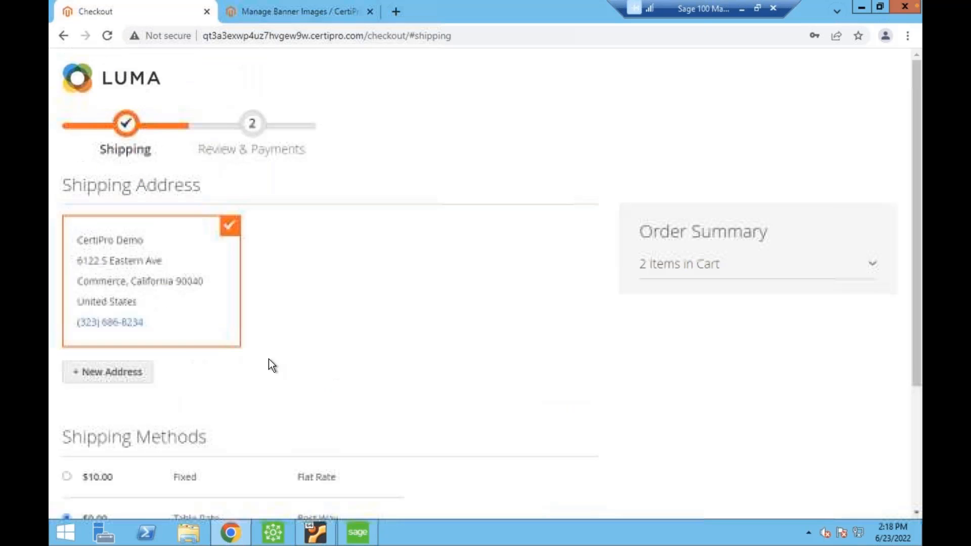
{"action": "scroll", "coordinate": [437, 302], "scroll_direction": "down", "scroll_amount": 2}
{"action": "scroll", "coordinate": [438, 302], "scroll_direction": "down", "scroll_amount": 2}
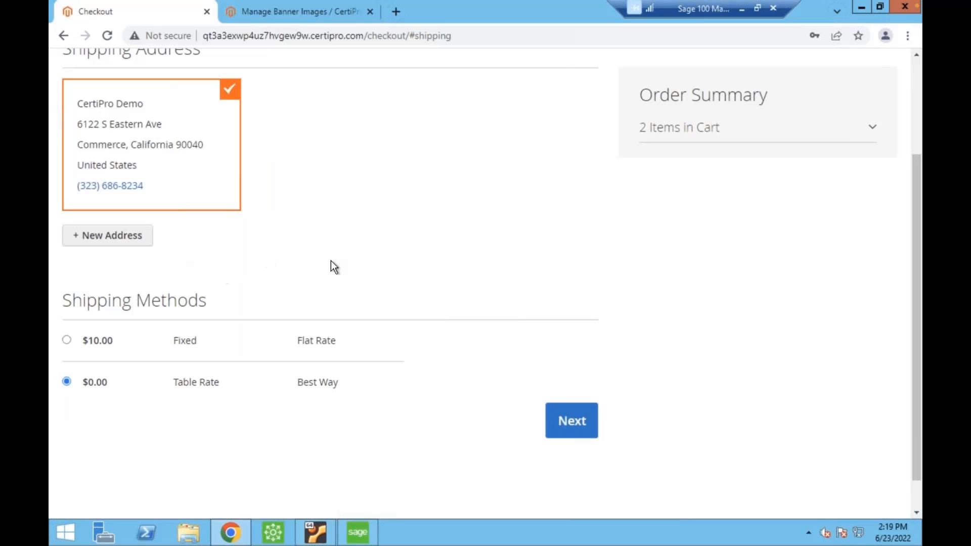
{"action": "left_click", "coordinate": [574, 419]}
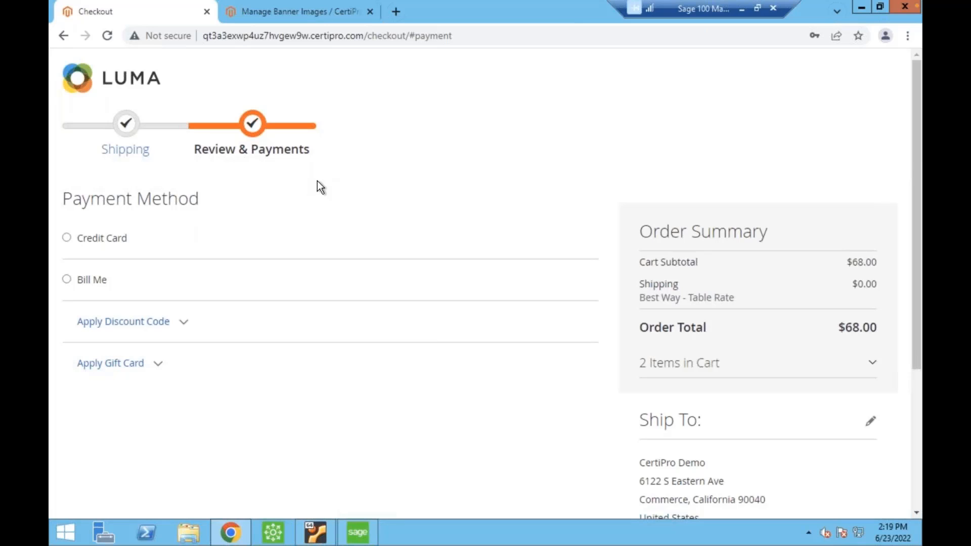
Choose Credit Card as the payment method and select the saved demo Visa card.
{"action": "left_click", "coordinate": [66, 238]}
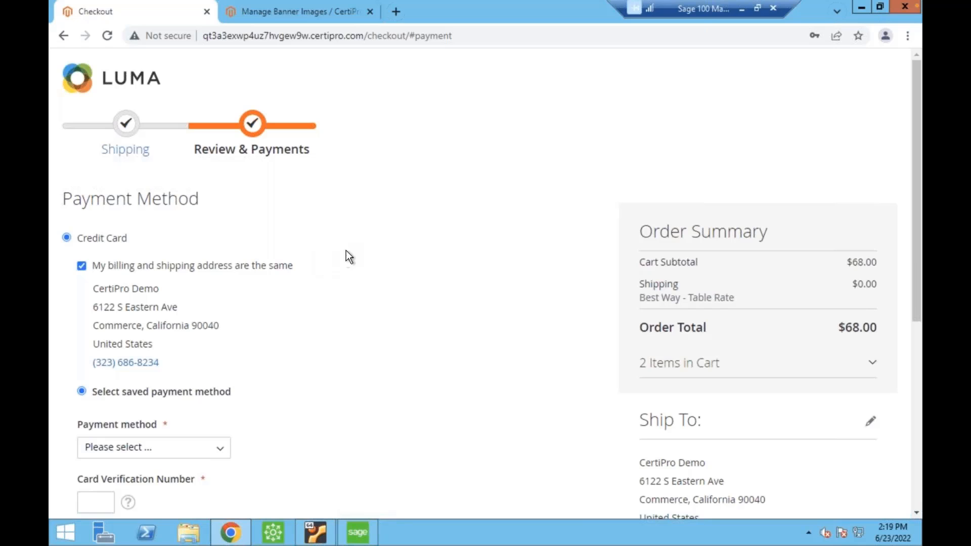
{"action": "scroll", "coordinate": [341, 260], "scroll_direction": "down", "scroll_amount": 1}
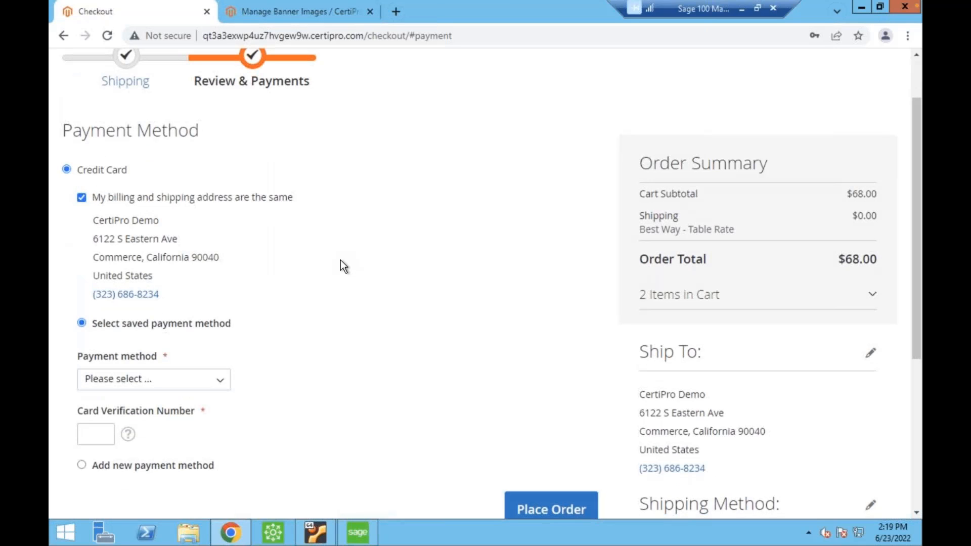
{"action": "left_click", "coordinate": [223, 381]}
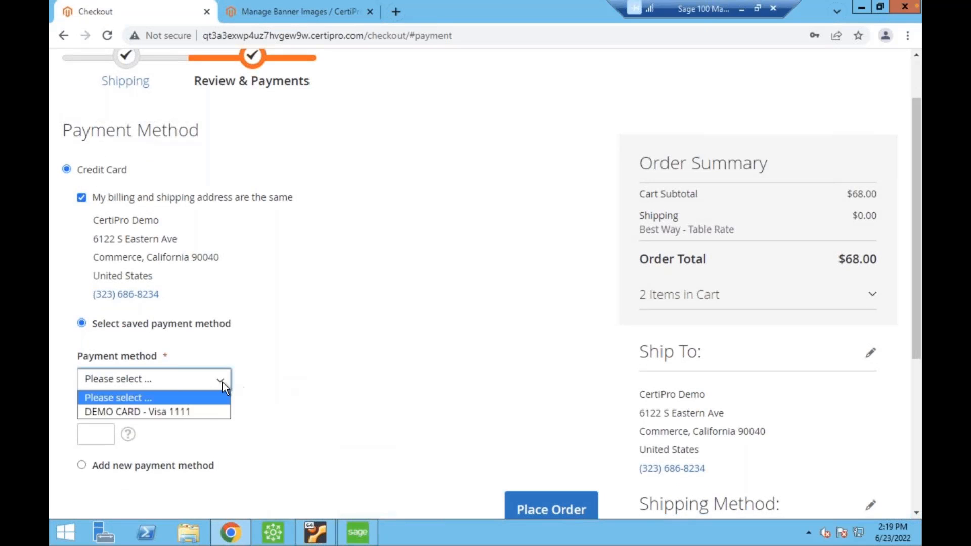
{"action": "left_click", "coordinate": [205, 414]}
{"action": "scroll", "coordinate": [215, 302], "scroll_direction": "up", "scroll_amount": 1}
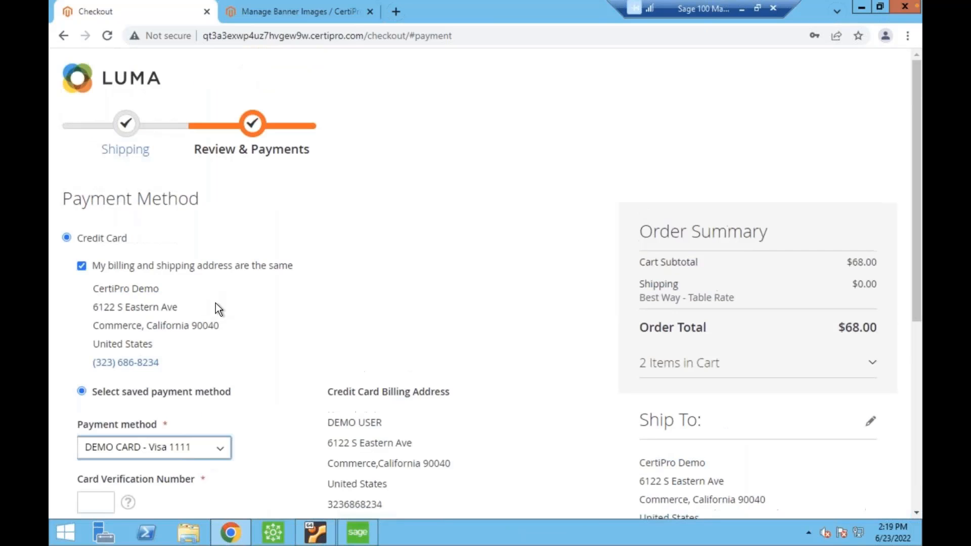
{"action": "scroll", "coordinate": [277, 328], "scroll_direction": "down", "scroll_amount": 1}
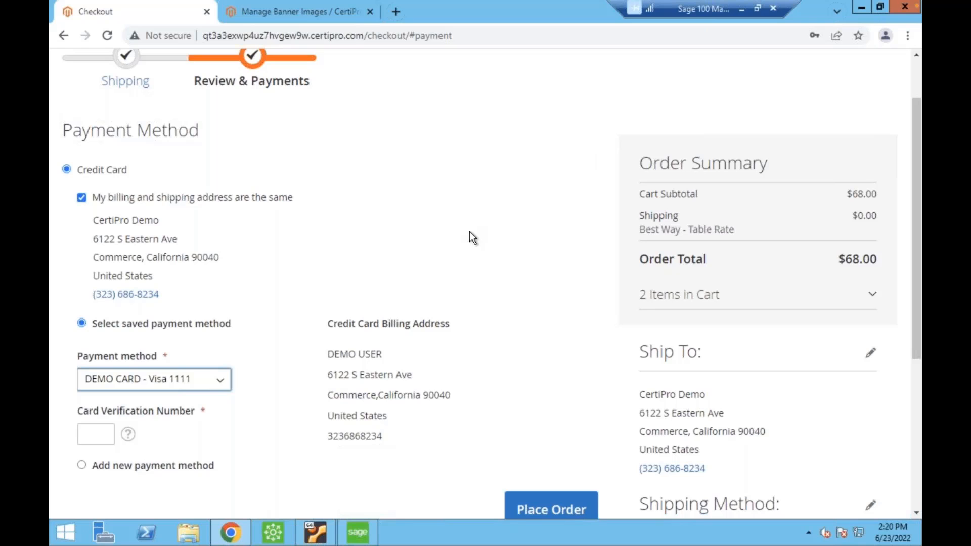
{"action": "scroll", "coordinate": [442, 162], "scroll_direction": "up", "scroll_amount": 1}
{"action": "scroll", "coordinate": [402, 208], "scroll_direction": "down", "scroll_amount": 1}
Look over the form for adding a new payment method and return to the saved payment method.
{"action": "left_click", "coordinate": [82, 465]}
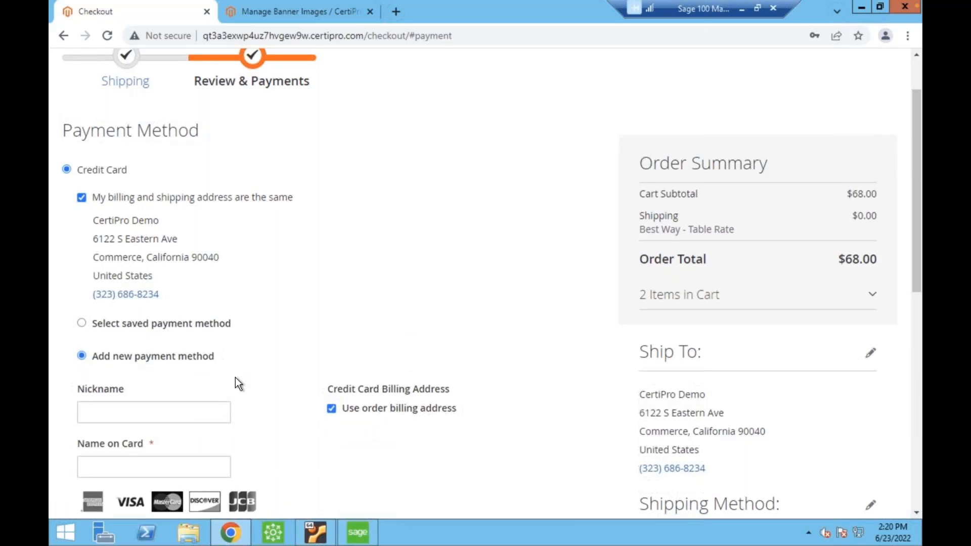
{"action": "scroll", "coordinate": [163, 363], "scroll_direction": "down", "scroll_amount": 4}
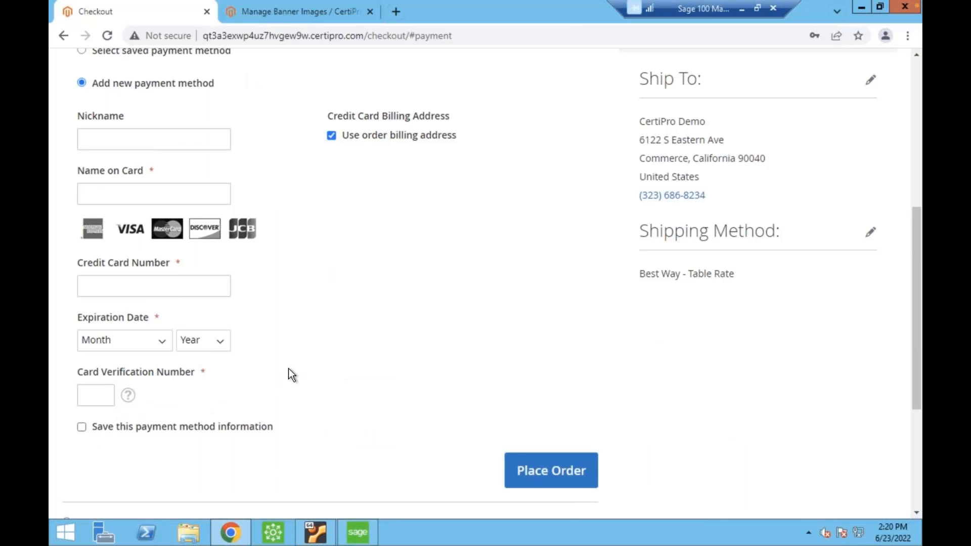
{"action": "scroll", "coordinate": [289, 368], "scroll_direction": "up", "scroll_amount": 2}
{"action": "scroll", "coordinate": [192, 285], "scroll_direction": "up", "scroll_amount": 2}
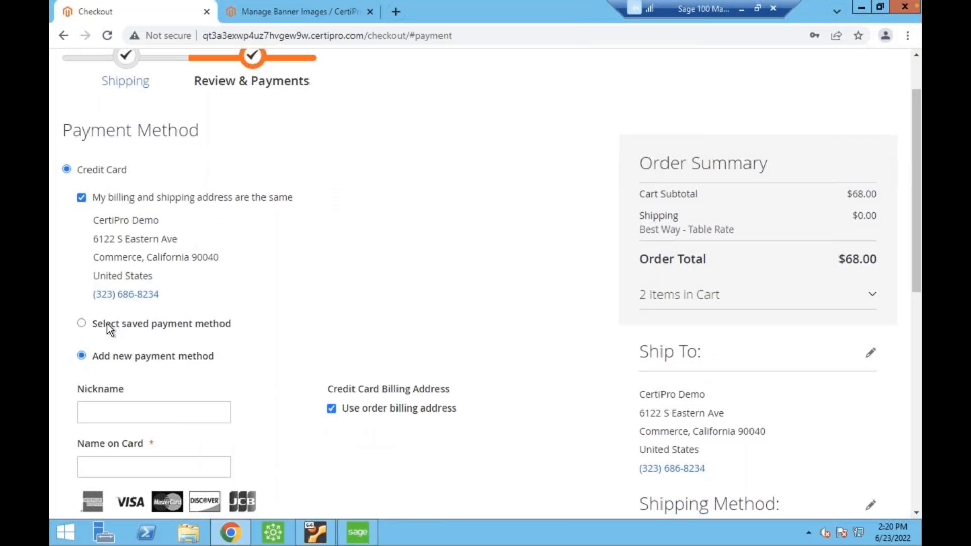
{"action": "left_click", "coordinate": [94, 326]}
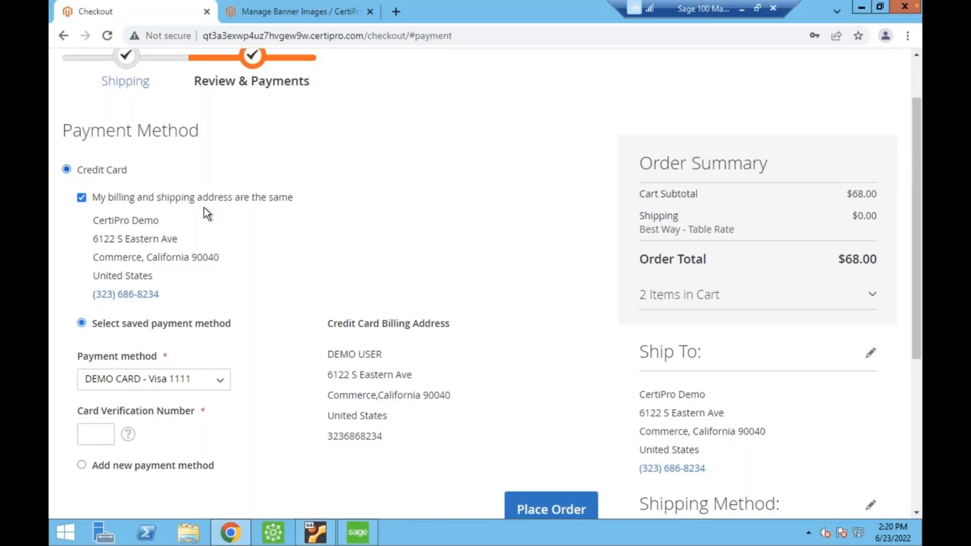
Preview the Bill Me payment option and switch the payment method back to Credit Card.
{"action": "scroll", "coordinate": [400, 259], "scroll_direction": "down", "scroll_amount": 3}
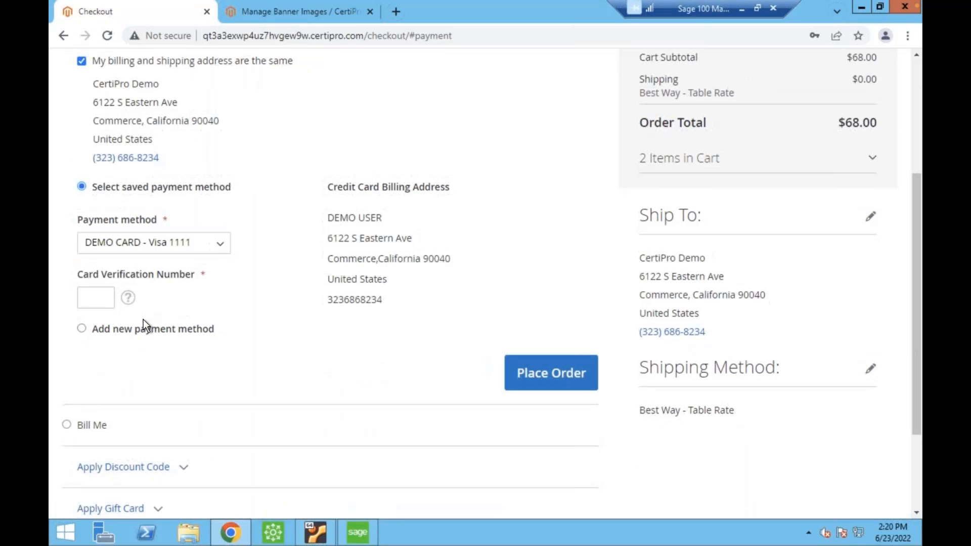
{"action": "left_click", "coordinate": [92, 425]}
{"action": "scroll", "coordinate": [152, 189], "scroll_direction": "up", "scroll_amount": 1}
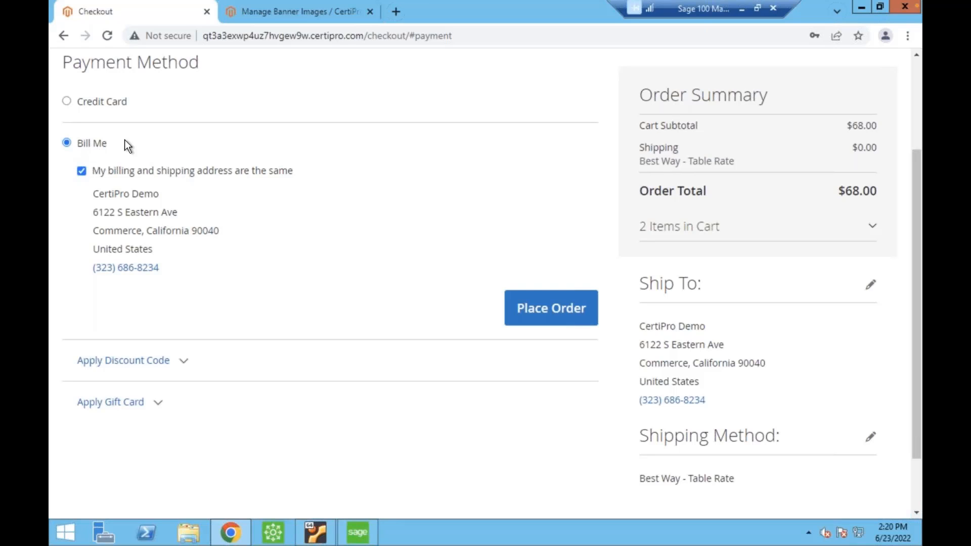
{"action": "scroll", "coordinate": [105, 130], "scroll_direction": "down", "scroll_amount": 2}
{"action": "scroll", "coordinate": [105, 129], "scroll_direction": "up", "scroll_amount": 4}
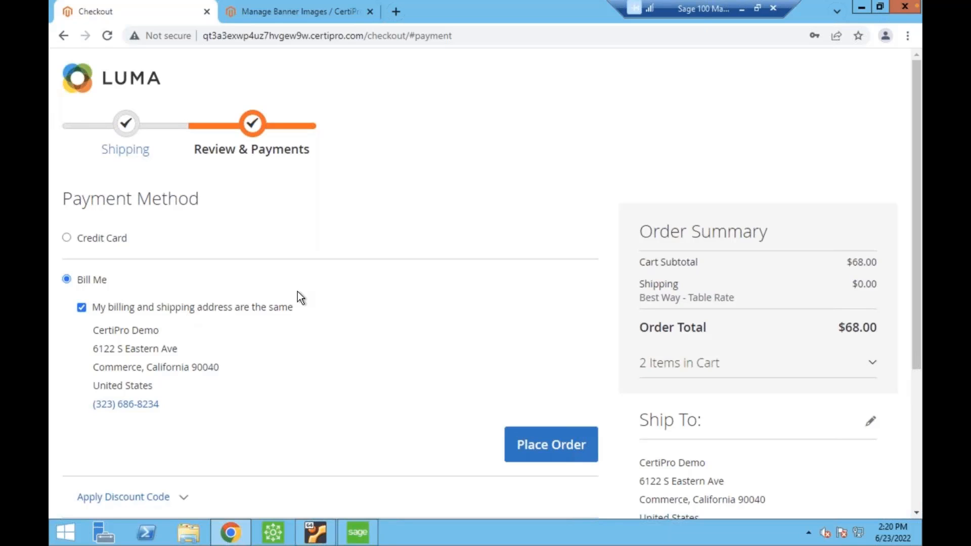
{"action": "left_click", "coordinate": [108, 239]}
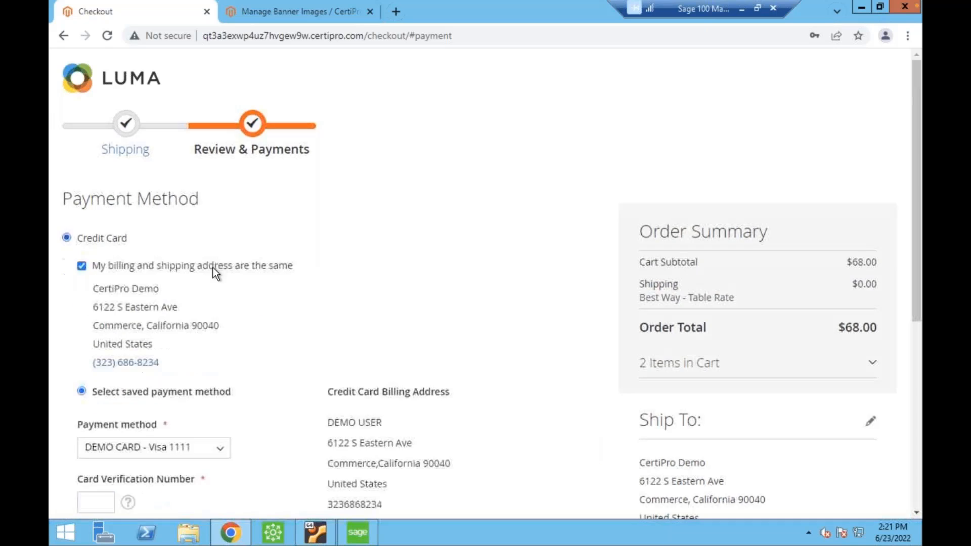
{"action": "scroll", "coordinate": [245, 281], "scroll_direction": "down", "scroll_amount": 3}
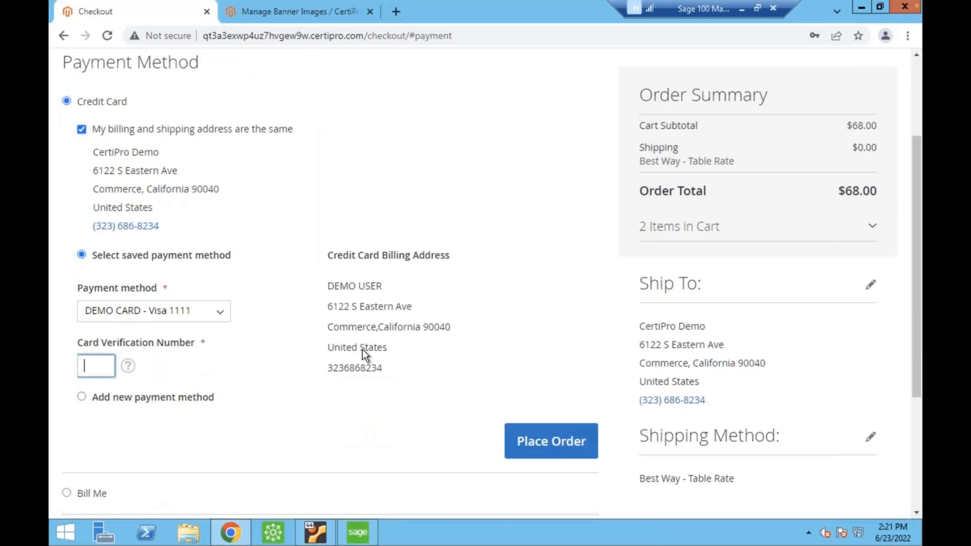
Enter the card verification number for the saved Visa card and place the order.
{"action": "type", "text": "123"}
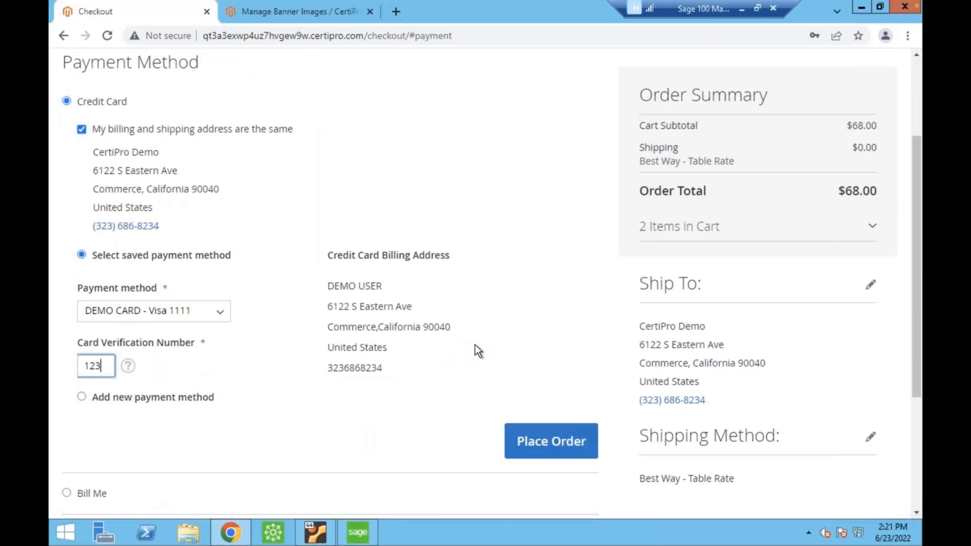
{"action": "left_click", "coordinate": [571, 441]}
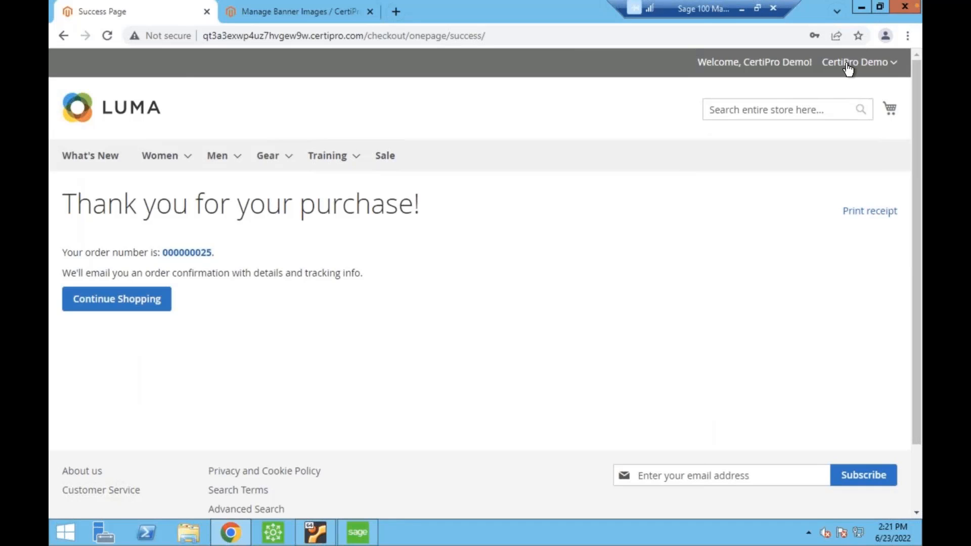
Open My Sales Orders in the customer account and examine the web order listed under Pending Orders.
{"action": "left_click", "coordinate": [882, 61]}
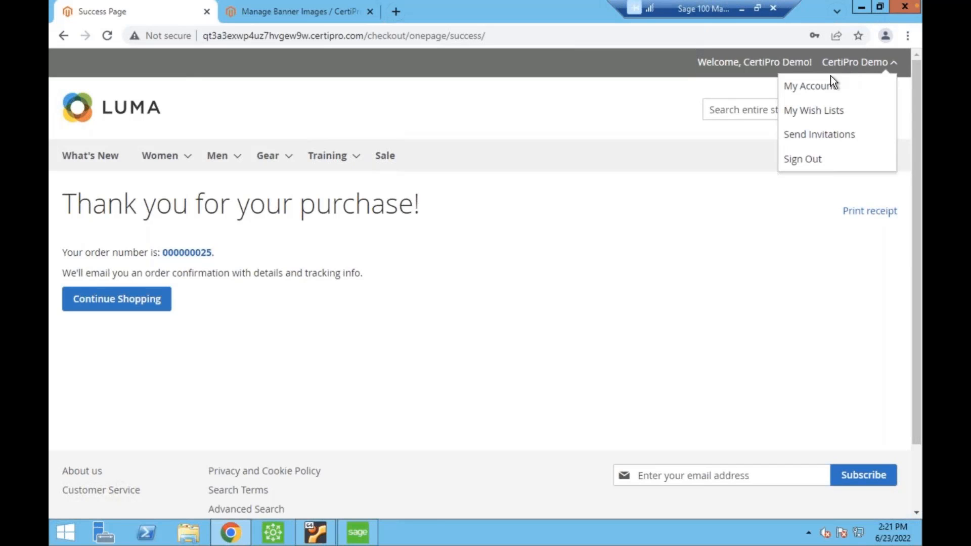
{"action": "left_click", "coordinate": [814, 90]}
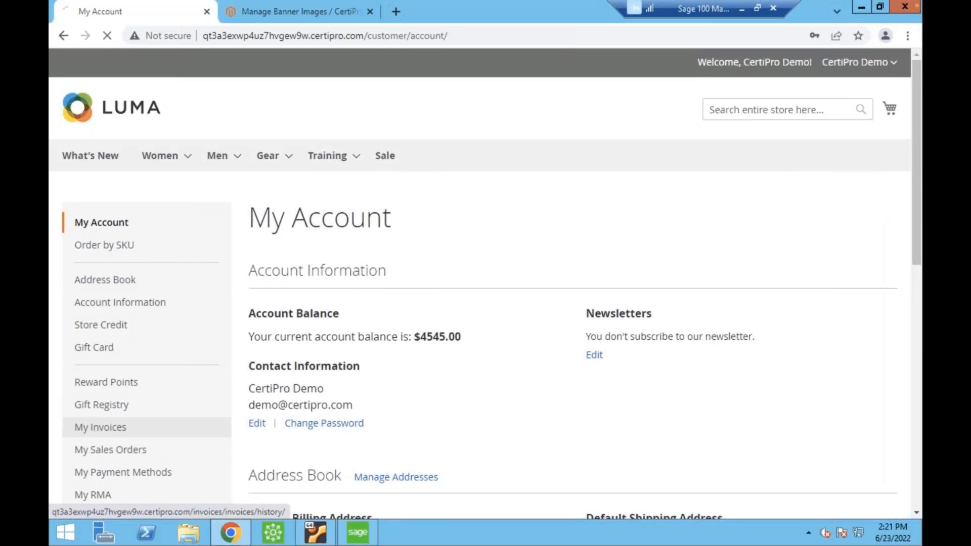
{"action": "left_click", "coordinate": [100, 427]}
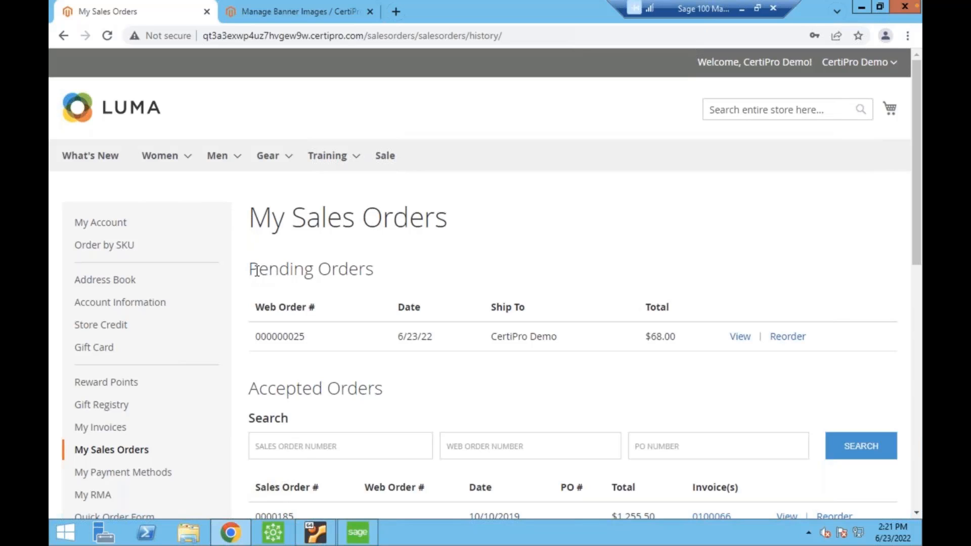
{"action": "left_click_drag", "start_coordinate": [259, 272], "coordinate": [426, 362]}
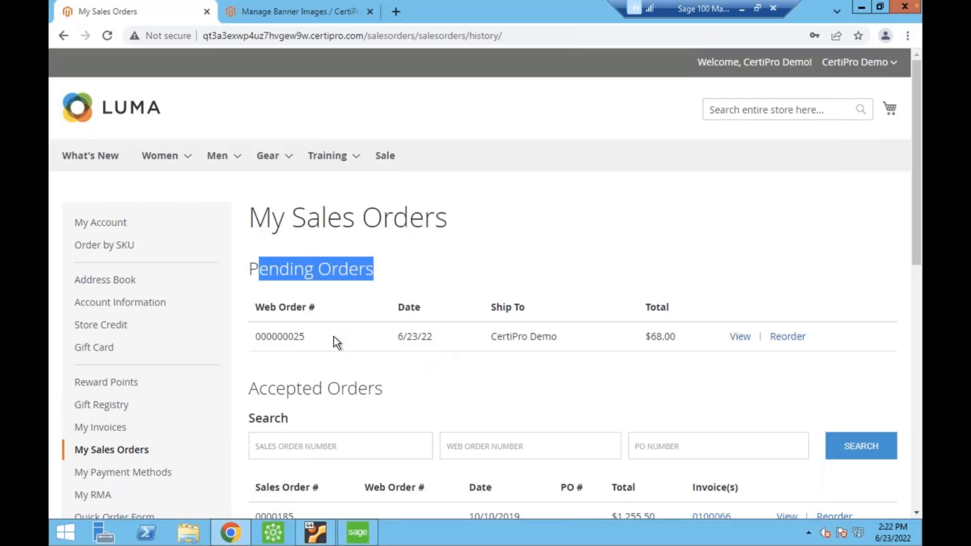
{"action": "left_click", "coordinate": [321, 304]}
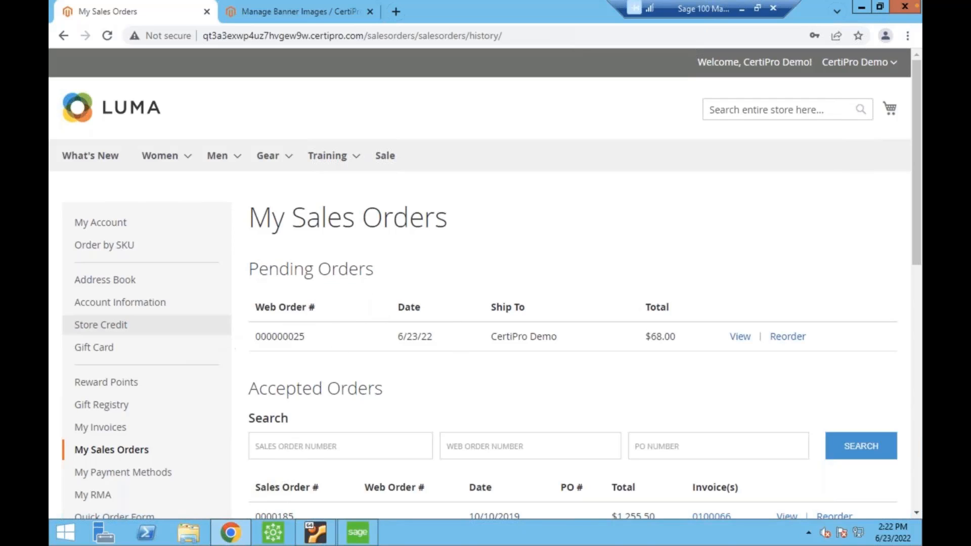
{"action": "double_click", "coordinate": [284, 333]}
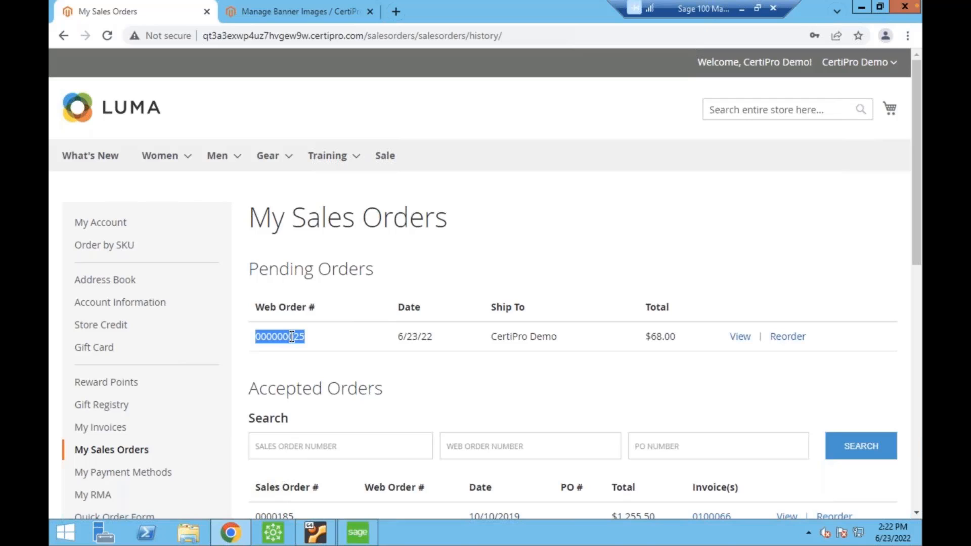
{"action": "left_click", "coordinate": [365, 350]}
Reload the My Sales Orders page and check Pending Orders and Accepted Orders for the newly placed order.
{"action": "left_click", "coordinate": [384, 35]}
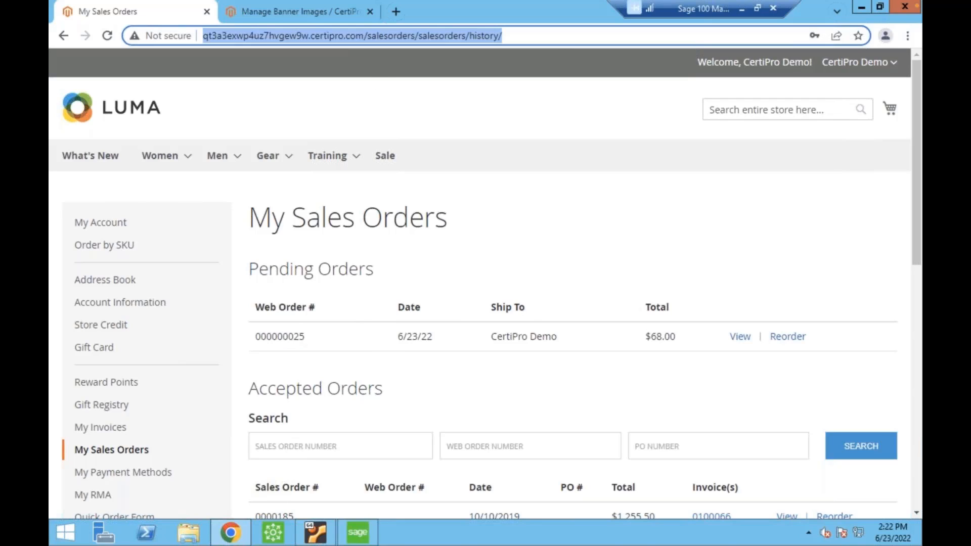
{"action": "key", "text": "Return"}
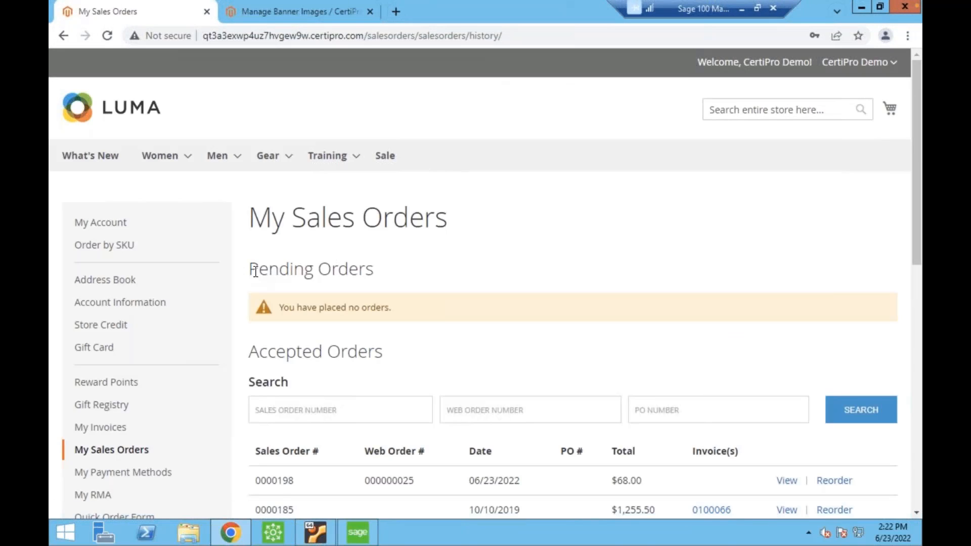
{"action": "left_click_drag", "start_coordinate": [255, 272], "coordinate": [445, 320]}
{"action": "left_click", "coordinate": [446, 323]}
{"action": "scroll", "coordinate": [391, 334], "scroll_direction": "down", "scroll_amount": 3}
{"action": "left_click_drag", "start_coordinate": [294, 344], "coordinate": [260, 339]}
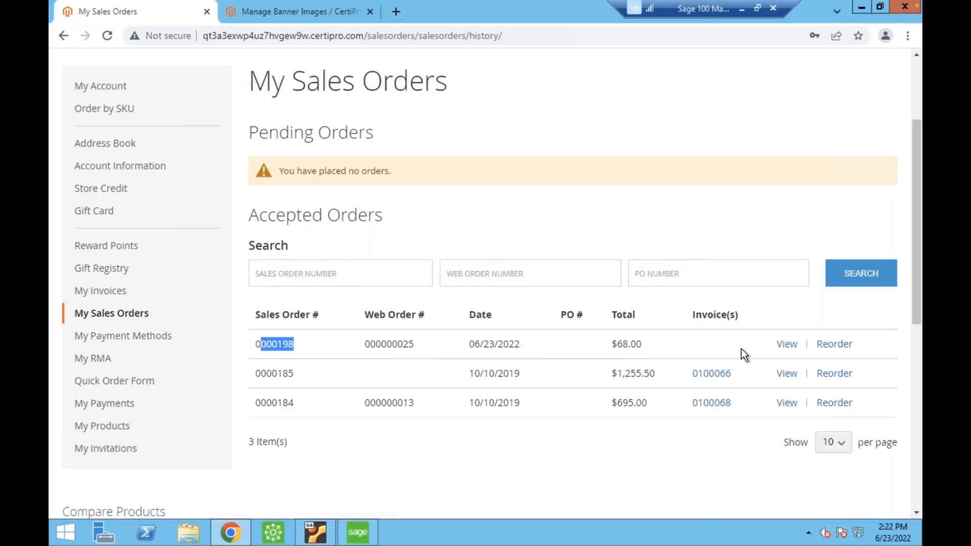
View the details of the accepted 06/23/2022 sales order and review its items and amounts.
{"action": "left_click", "coordinate": [787, 344]}
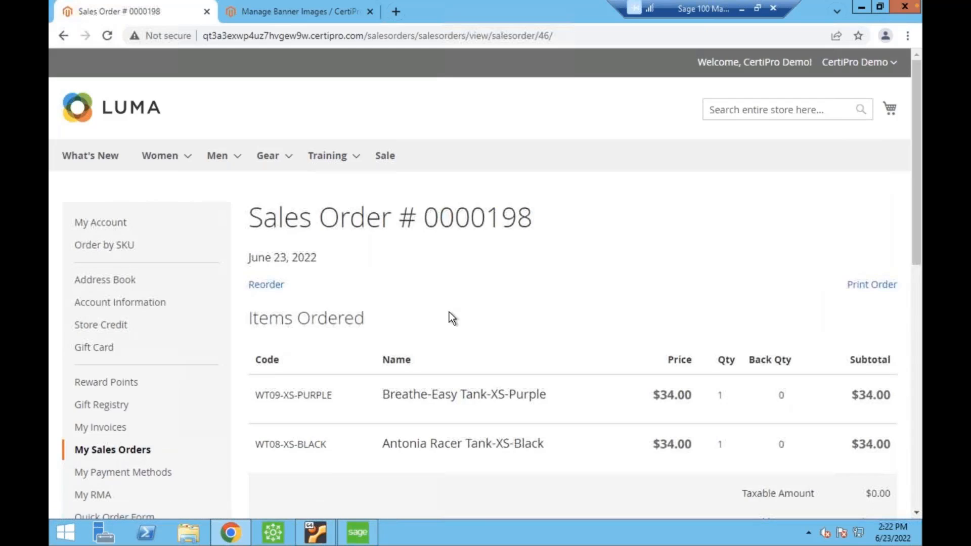
{"action": "scroll", "coordinate": [450, 311], "scroll_direction": "down", "scroll_amount": 3}
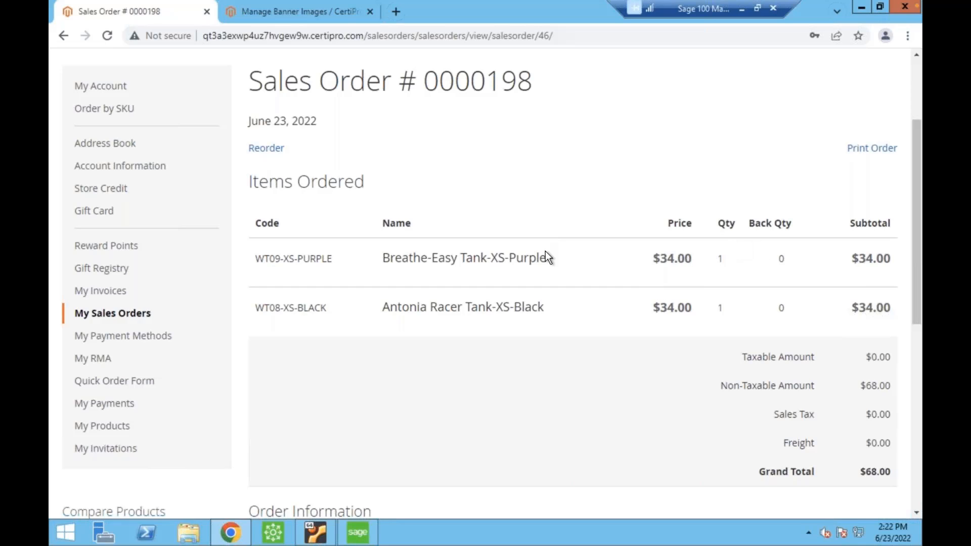
{"action": "scroll", "coordinate": [503, 246], "scroll_direction": "up", "scroll_amount": 3}
{"action": "scroll", "coordinate": [561, 366], "scroll_direction": "down", "scroll_amount": 1}
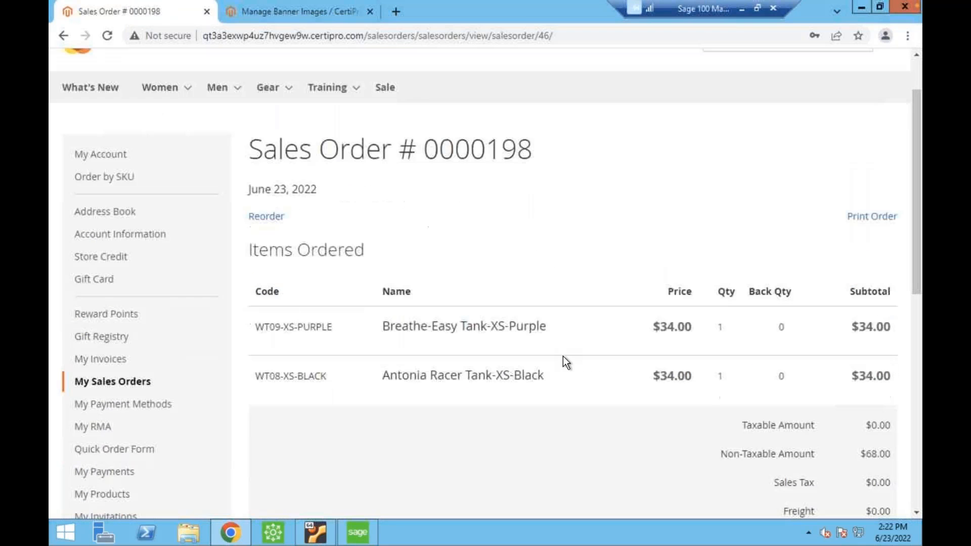
{"action": "scroll", "coordinate": [363, 298], "scroll_direction": "up", "scroll_amount": 1}
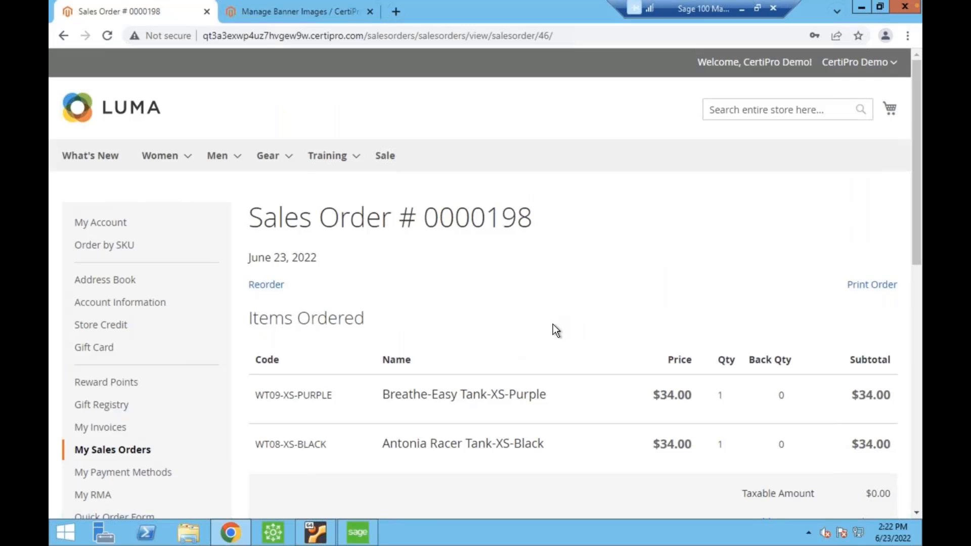
Return to My Sales Orders and look over the pending and accepted order lists.
{"action": "left_click", "coordinate": [159, 450]}
{"action": "scroll", "coordinate": [167, 364], "scroll_direction": "down", "scroll_amount": 1}
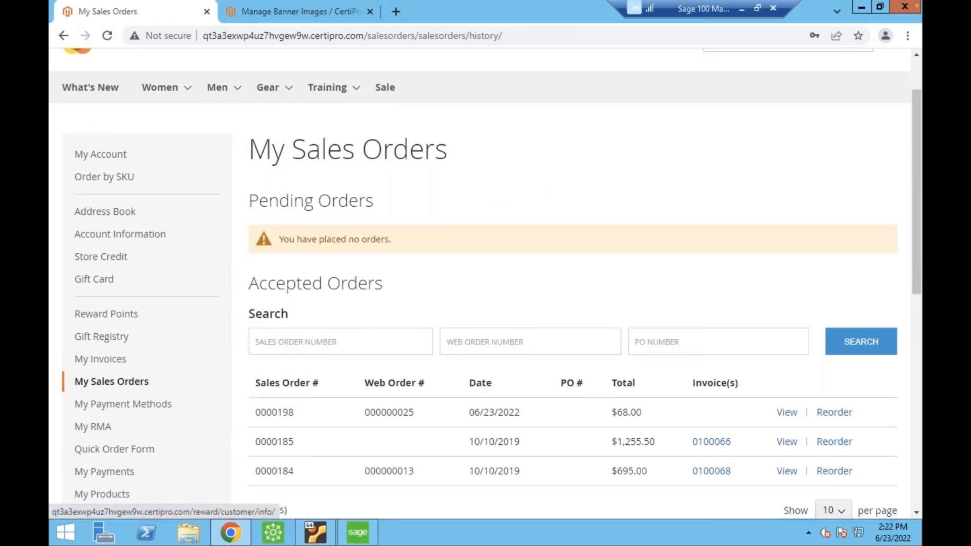
{"action": "scroll", "coordinate": [568, 235], "scroll_direction": "down", "scroll_amount": 1}
{"action": "scroll", "coordinate": [526, 233], "scroll_direction": "up", "scroll_amount": 2}
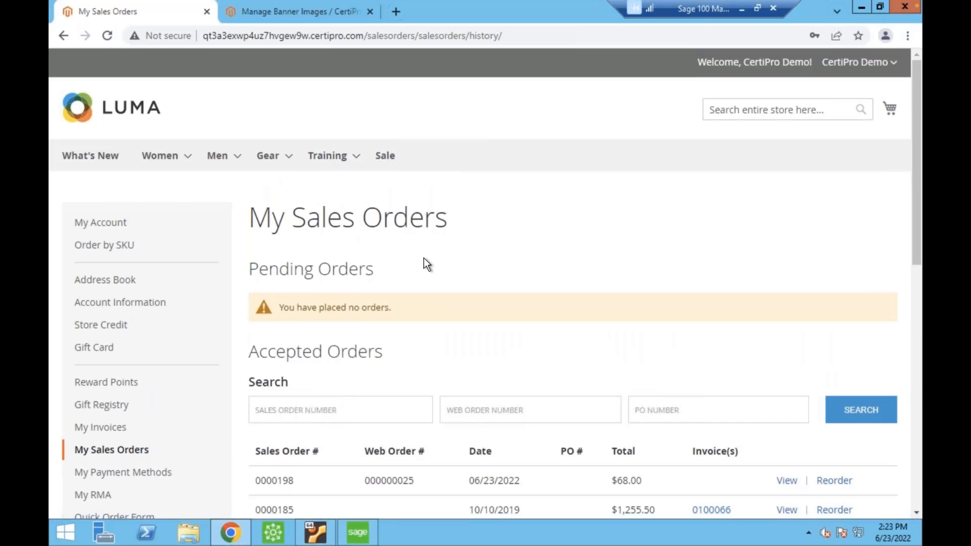
{"action": "scroll", "coordinate": [424, 257], "scroll_direction": "down", "scroll_amount": 1}
{"action": "scroll", "coordinate": [423, 256], "scroll_direction": "down", "scroll_amount": 1}
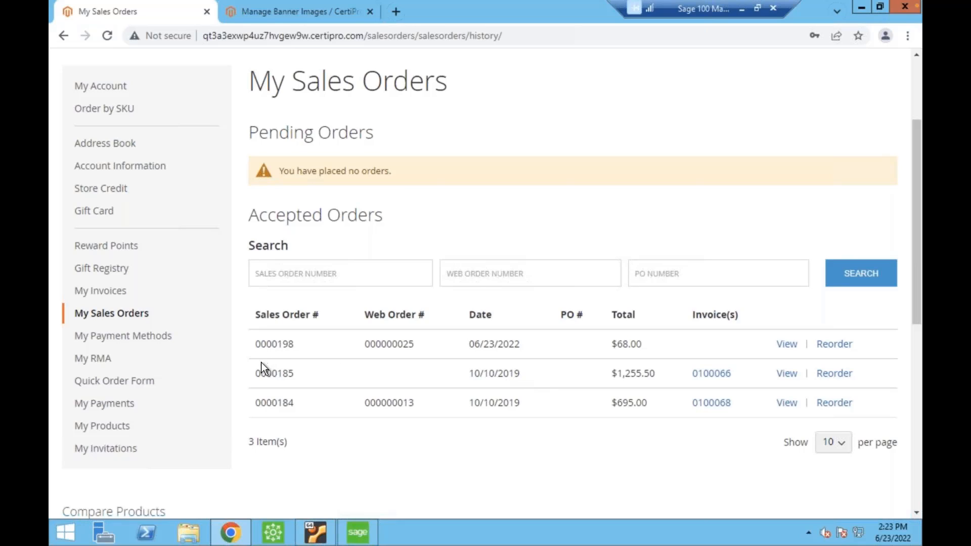
View the $1,255.50 sales order from 10/10/2019, review its item and invoice sections, and return to My Sales Orders.
{"action": "double_click", "coordinate": [280, 373]}
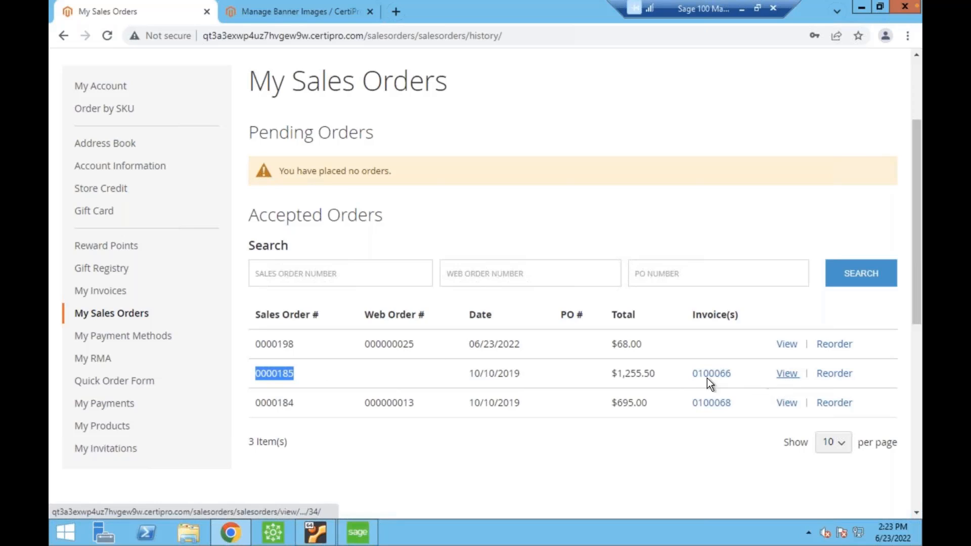
{"action": "left_click", "coordinate": [788, 375]}
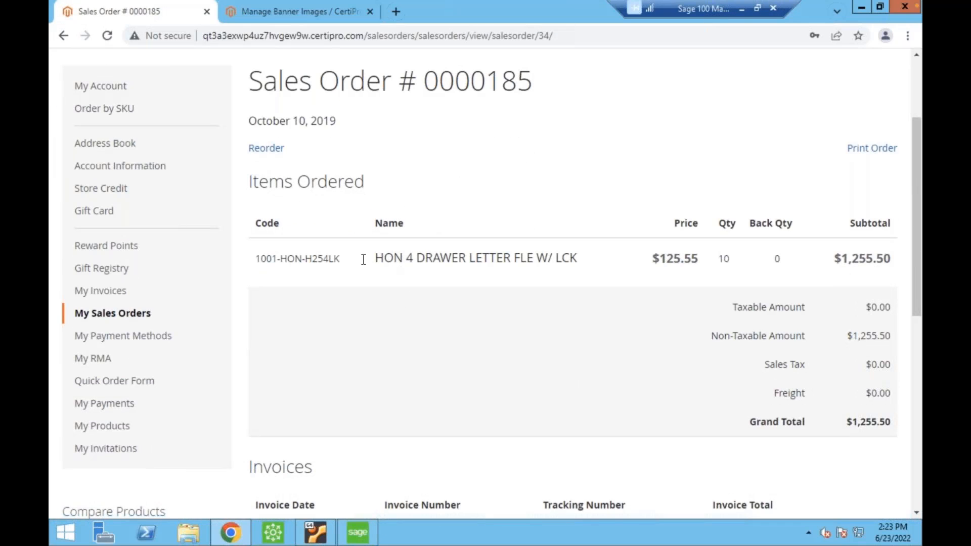
{"action": "left_click_drag", "start_coordinate": [261, 258], "coordinate": [595, 266]}
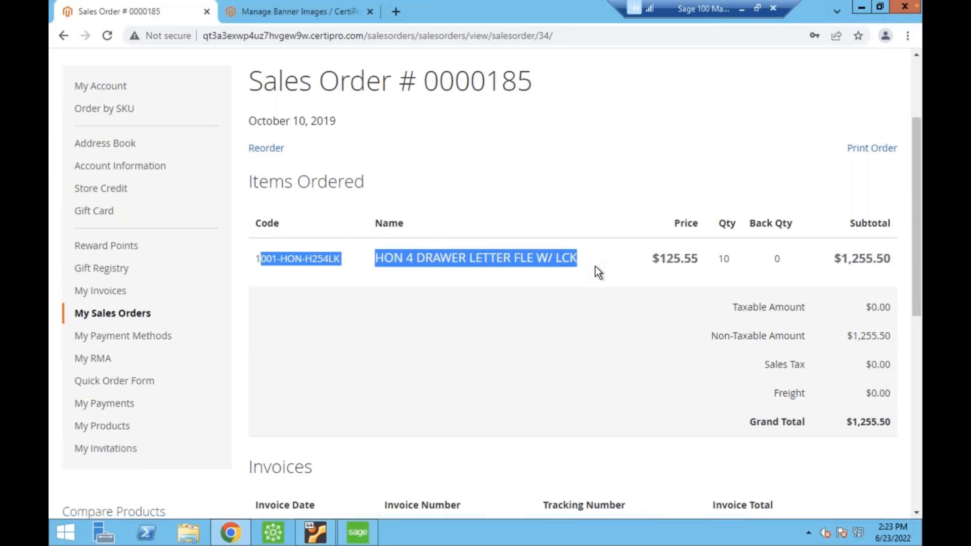
{"action": "left_click", "coordinate": [587, 266]}
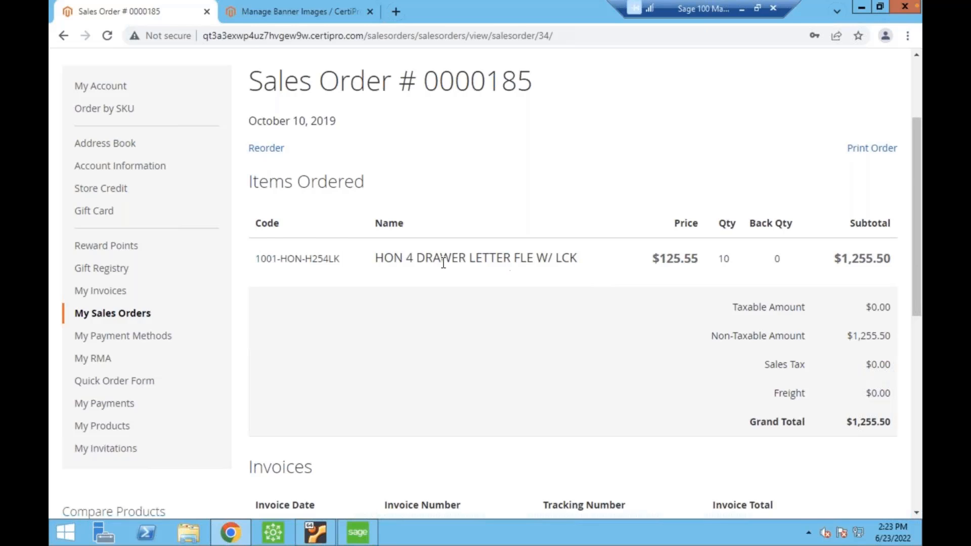
{"action": "scroll", "coordinate": [443, 261], "scroll_direction": "up", "scroll_amount": 3}
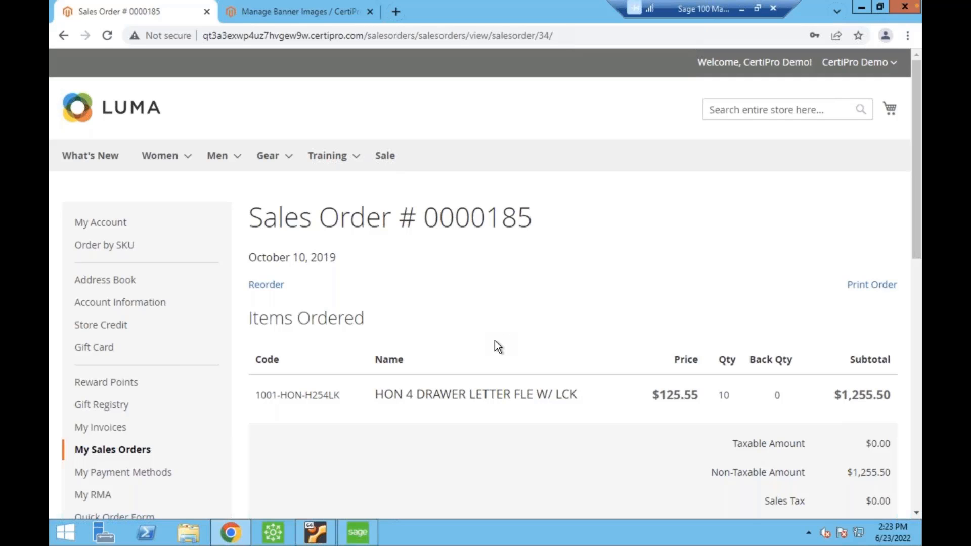
{"action": "scroll", "coordinate": [490, 332], "scroll_direction": "down", "scroll_amount": 6}
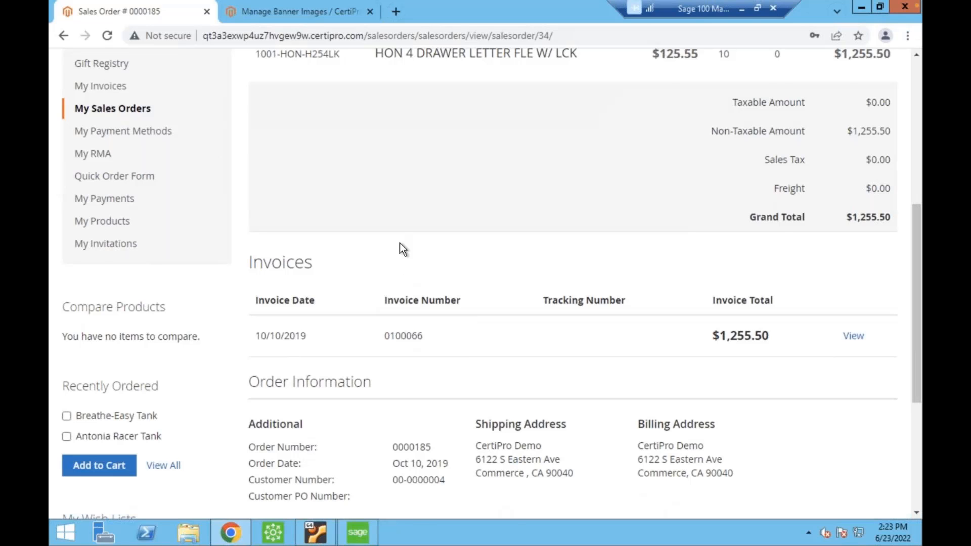
{"action": "scroll", "coordinate": [457, 356], "scroll_direction": "up", "scroll_amount": 1}
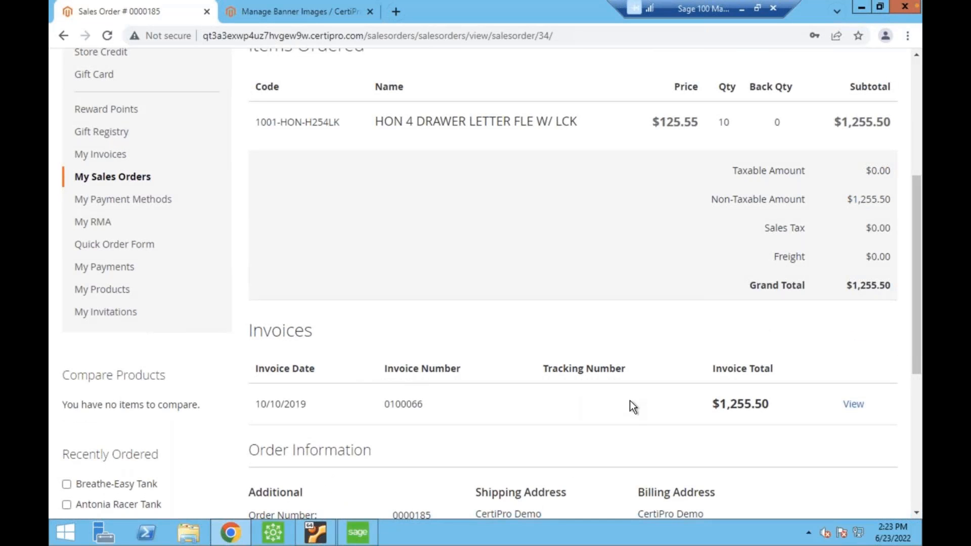
{"action": "scroll", "coordinate": [584, 374], "scroll_direction": "up", "scroll_amount": 2}
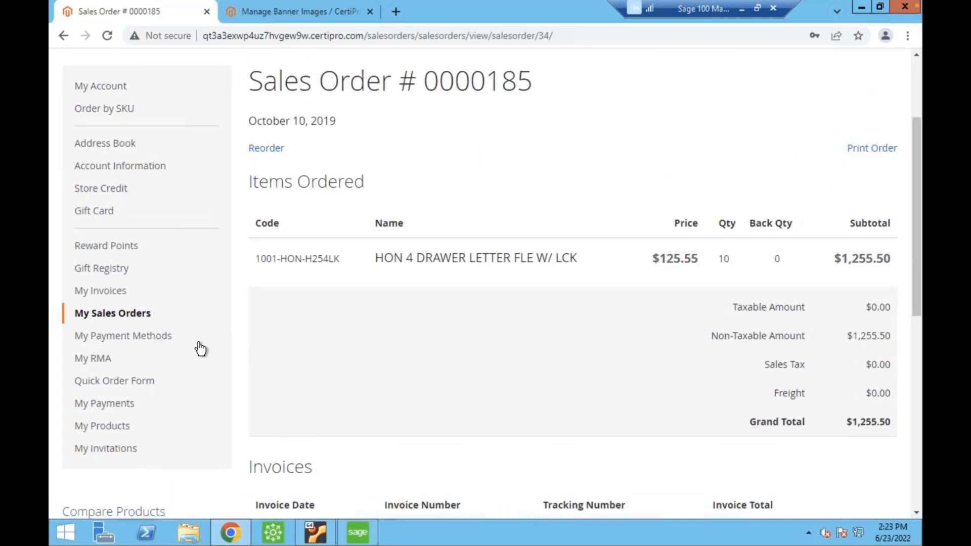
{"action": "left_click", "coordinate": [158, 319]}
{"action": "scroll", "coordinate": [438, 358], "scroll_direction": "down", "scroll_amount": 2}
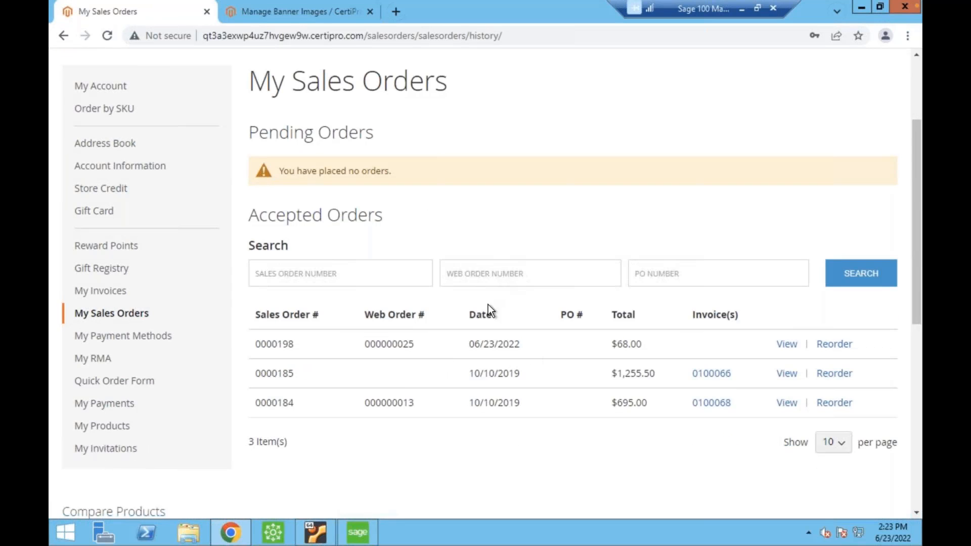
Switch to Sage 100 and open Sales Order Entry from the Sales Order module.
{"action": "left_click", "coordinate": [362, 539]}
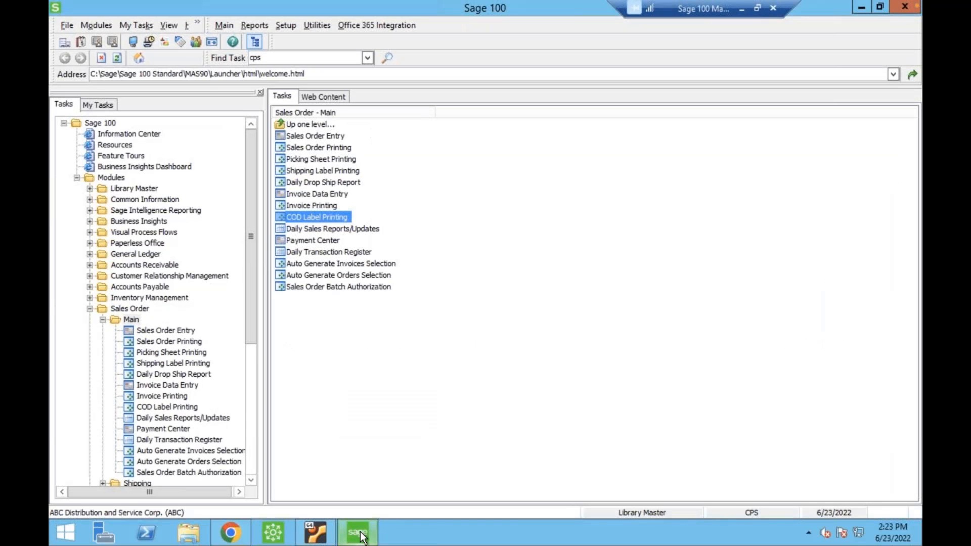
{"action": "double_click", "coordinate": [313, 135]}
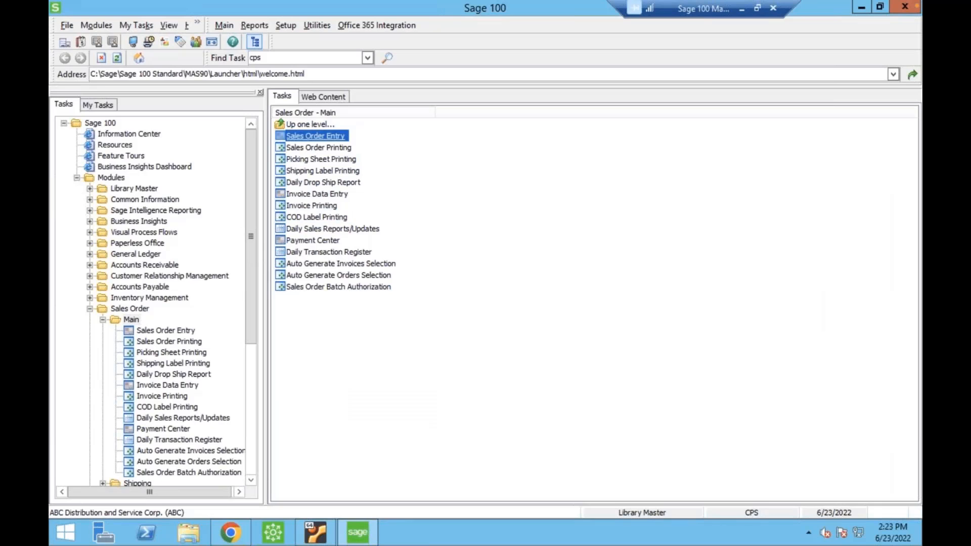
{"action": "left_click", "coordinate": [296, 149]}
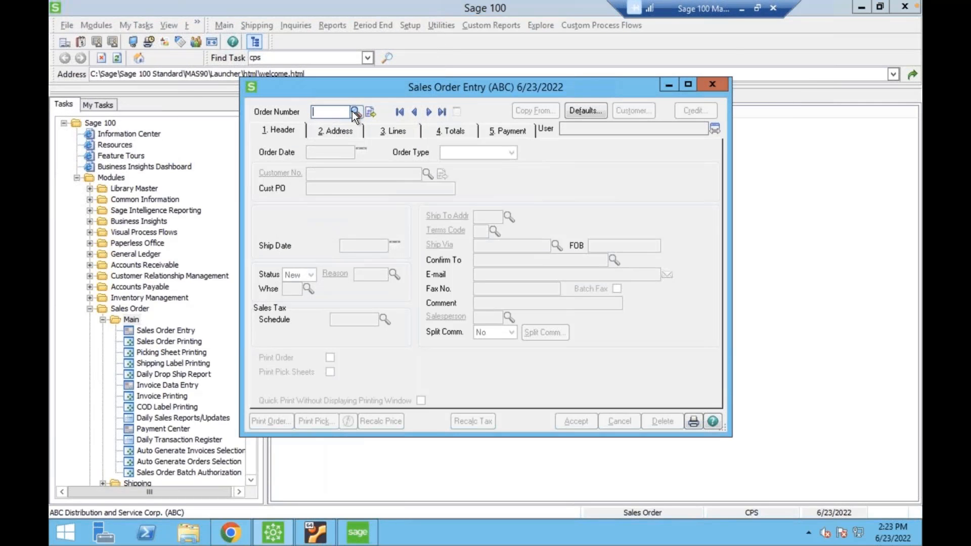
Look up order numbers using the Web Orders view and sort the list by Web Order # with the newest first.
{"action": "left_click", "coordinate": [356, 113]}
{"action": "left_click", "coordinate": [403, 337]}
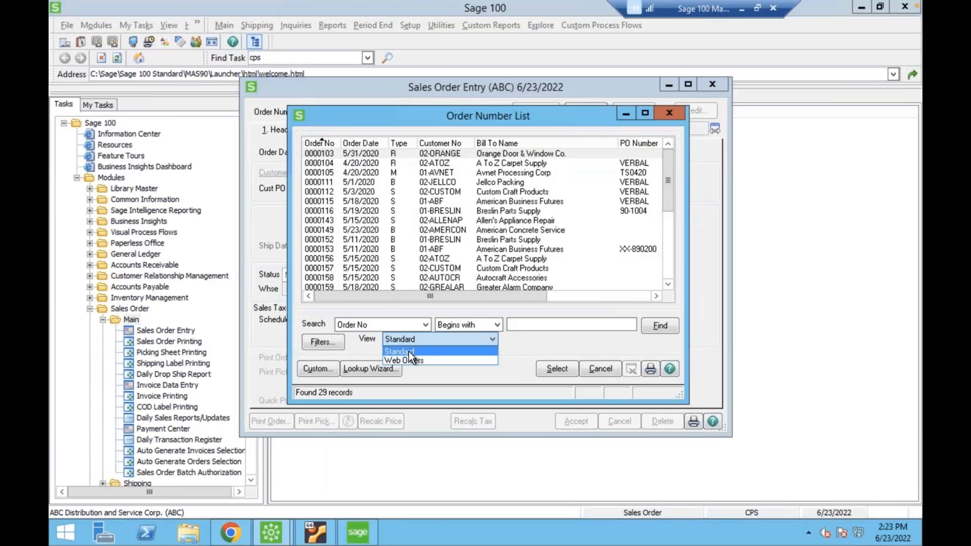
{"action": "left_click", "coordinate": [409, 360]}
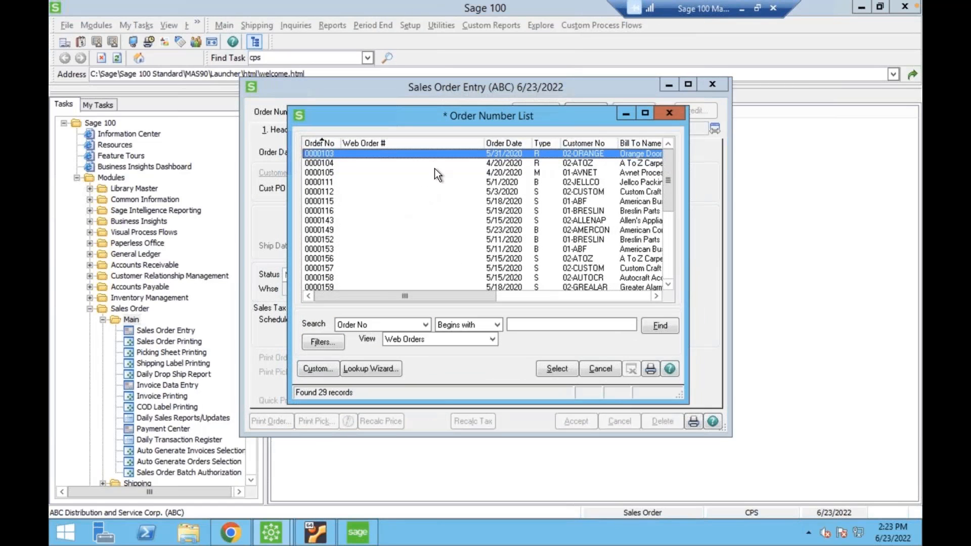
{"action": "left_click", "coordinate": [421, 141]}
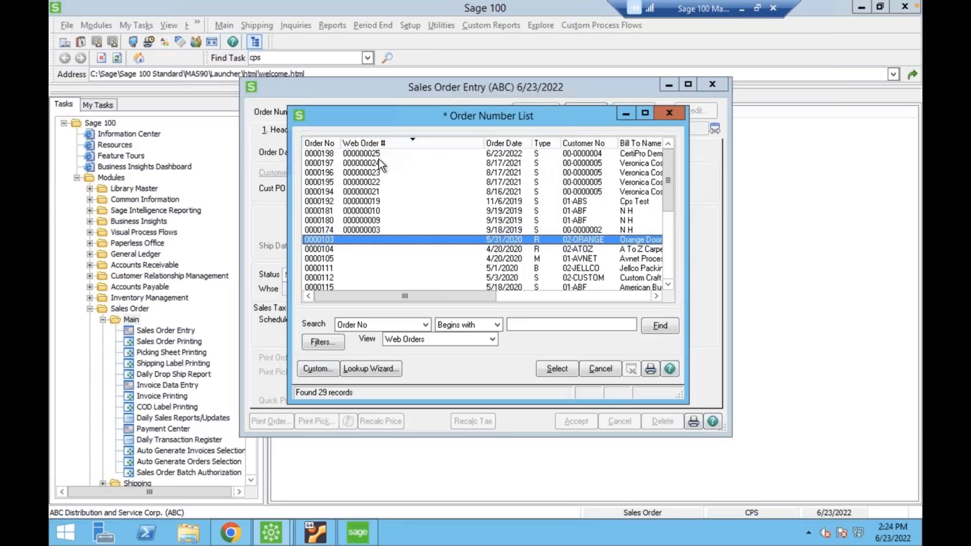
Load the 6/23/2022 web order from the order list into Sales Order Entry.
{"action": "left_click", "coordinate": [378, 159]}
{"action": "left_click", "coordinate": [377, 154]}
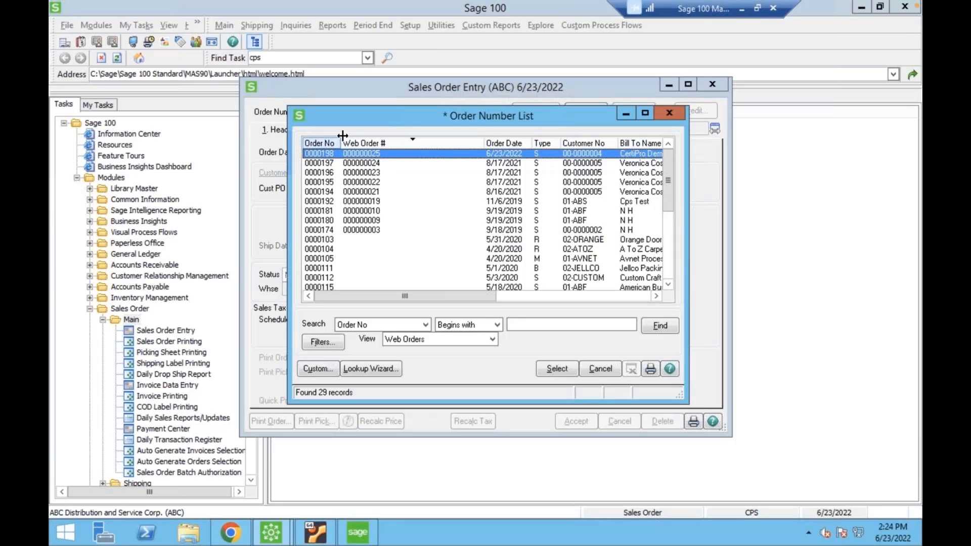
{"action": "double_click", "coordinate": [369, 153]}
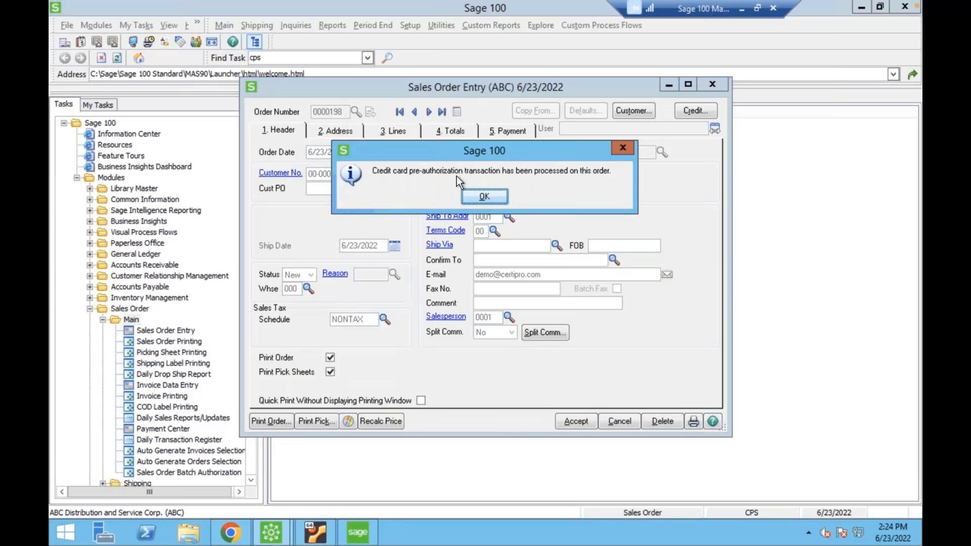
Dismiss the credit card pre-authorization notice, review the web order's customer, address, line and payment details, and close Sales Order Entry.
{"action": "left_click", "coordinate": [491, 195]}
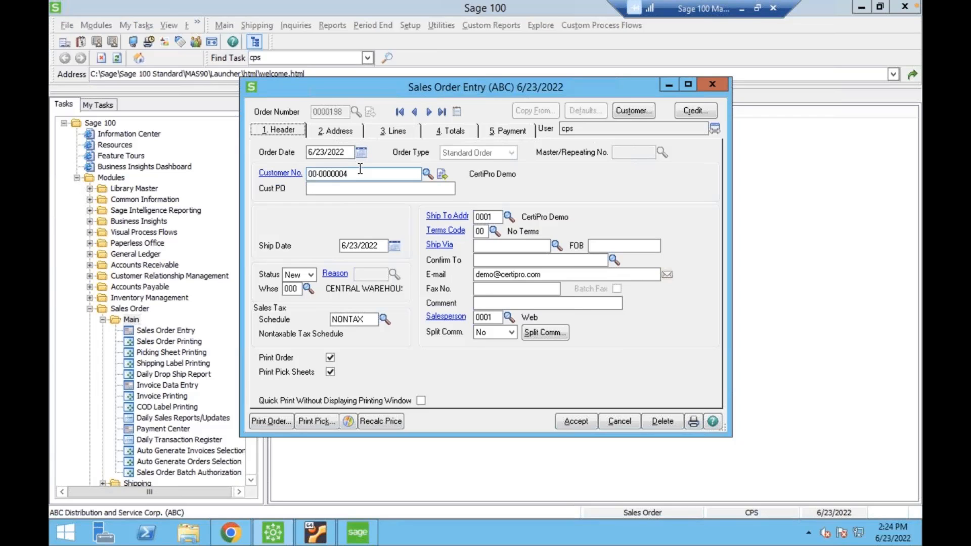
{"action": "left_click_drag", "start_coordinate": [360, 169], "coordinate": [263, 168]}
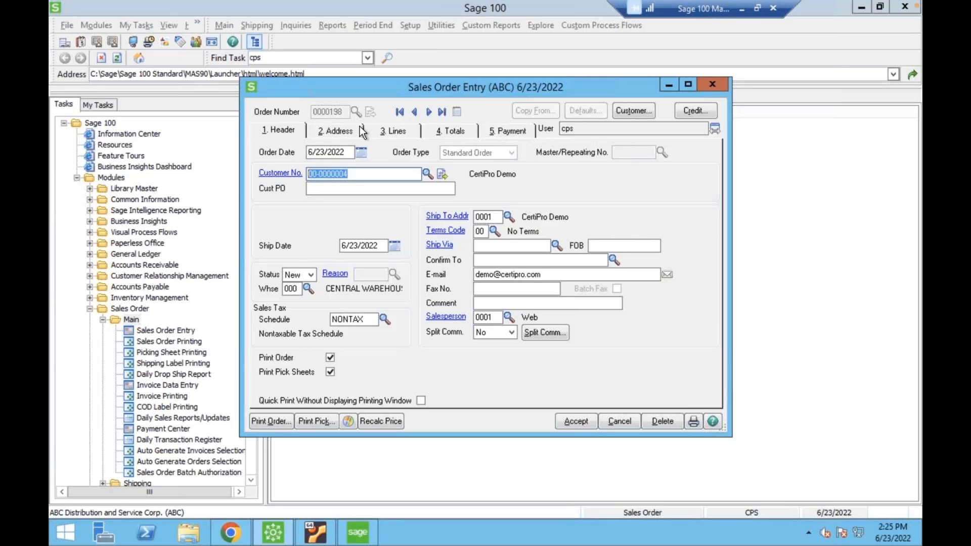
{"action": "left_click", "coordinate": [341, 129]}
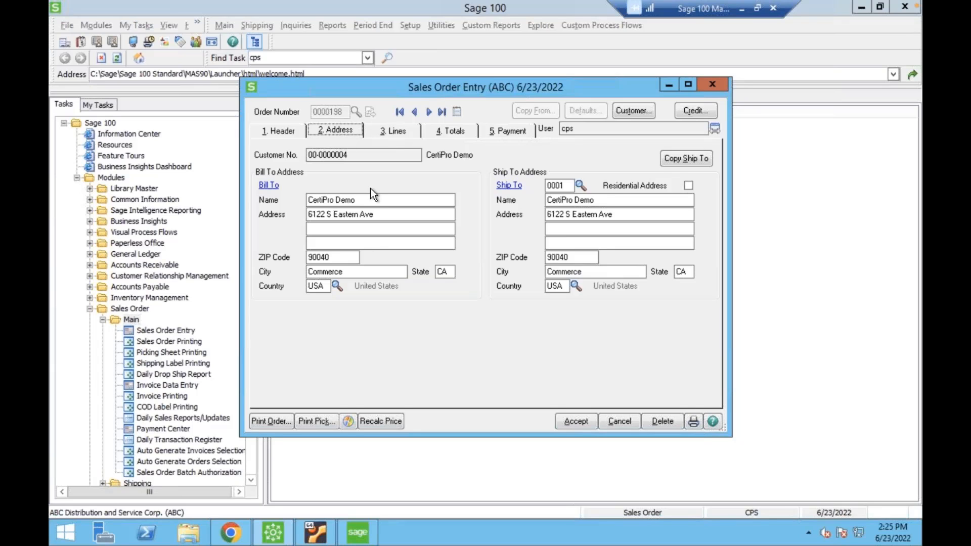
{"action": "left_click", "coordinate": [399, 131]}
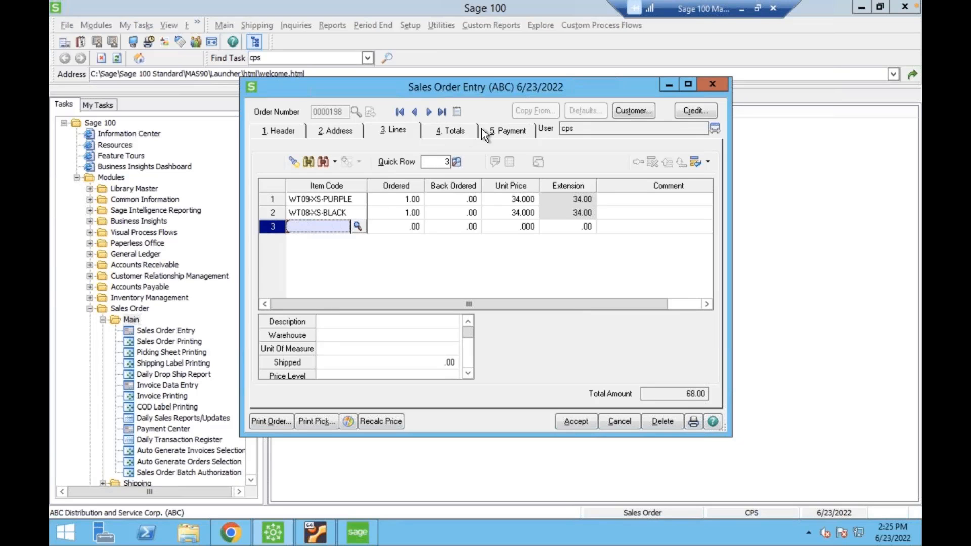
{"action": "left_click", "coordinate": [496, 129]}
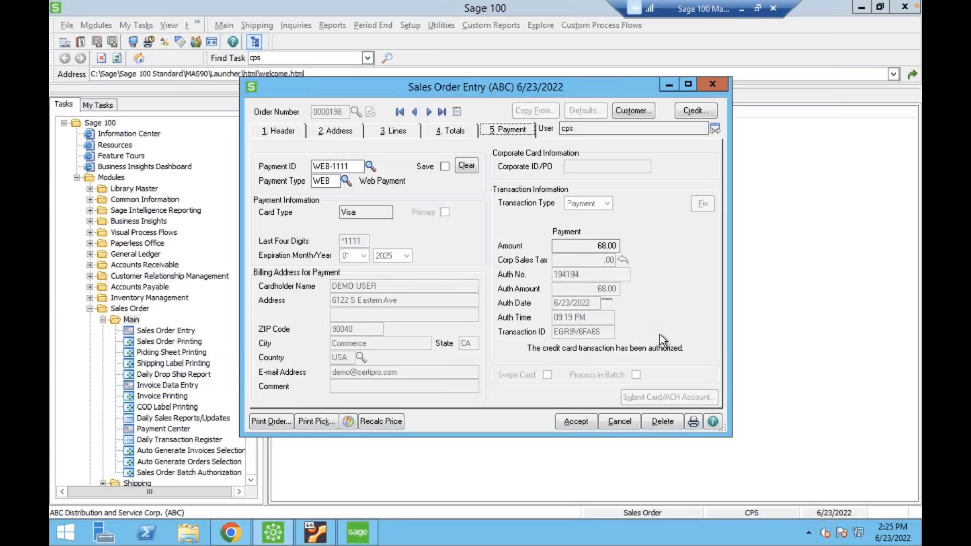
{"action": "left_click", "coordinate": [712, 85]}
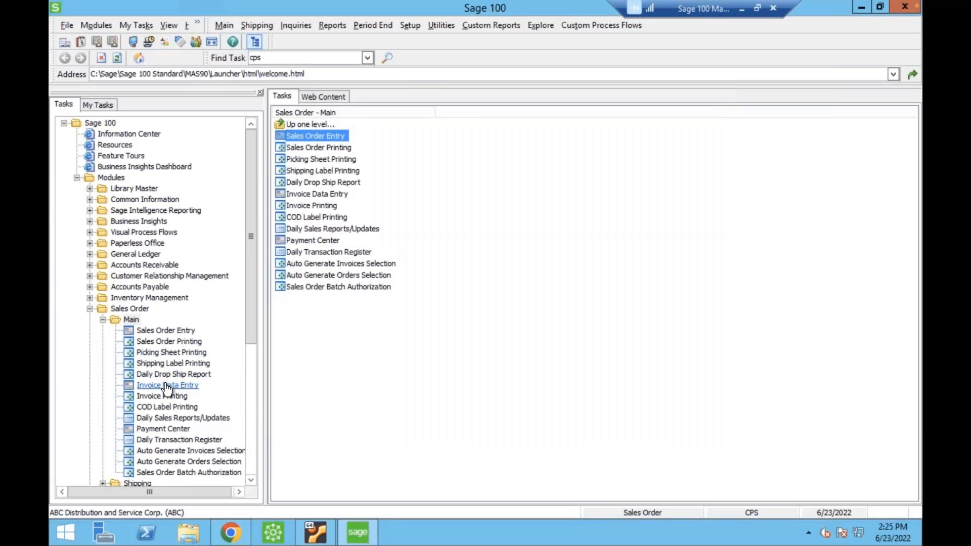
Start a new invoice in S/O Invoice Data Entry and load the 6/23/2022 CertiPro Demo sales order into it.
{"action": "left_click", "coordinate": [167, 387]}
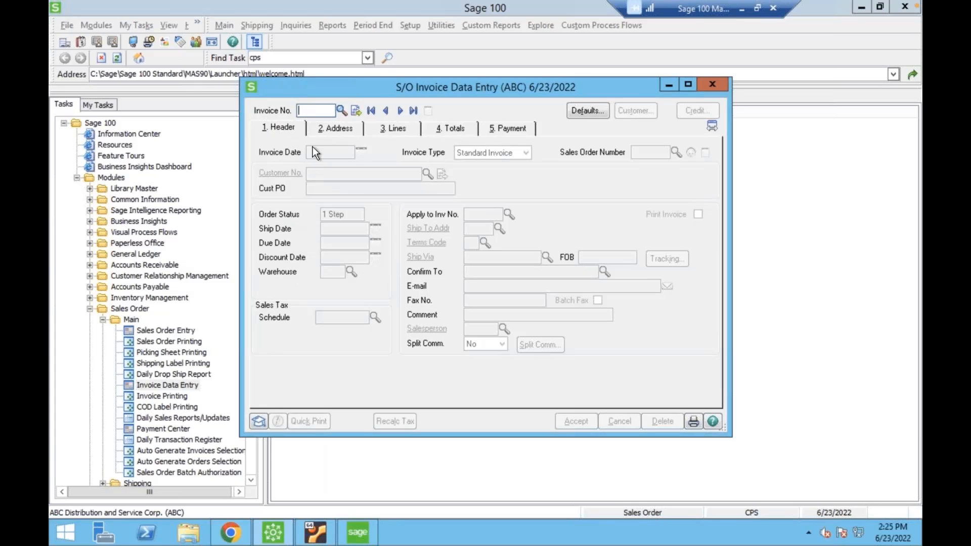
{"action": "left_click", "coordinate": [355, 111]}
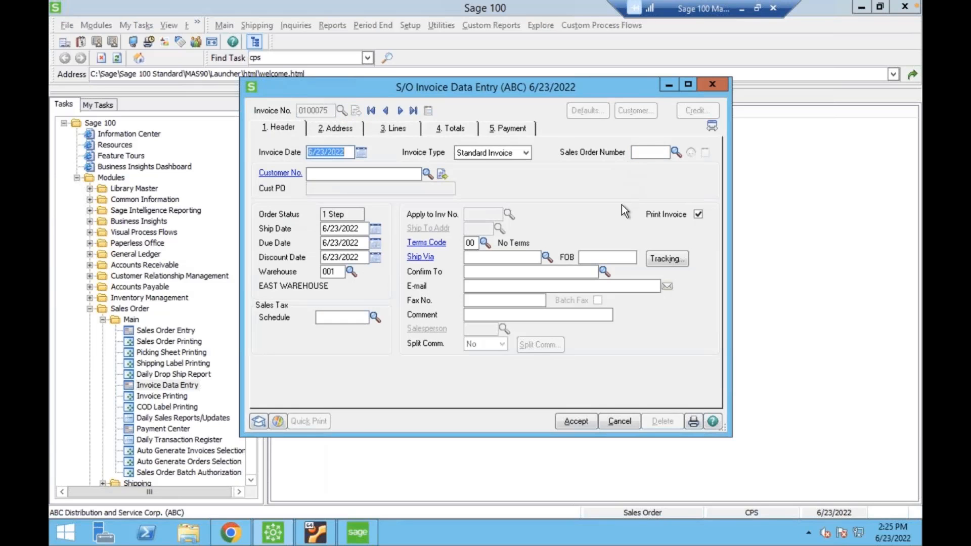
{"action": "left_click", "coordinate": [671, 262]}
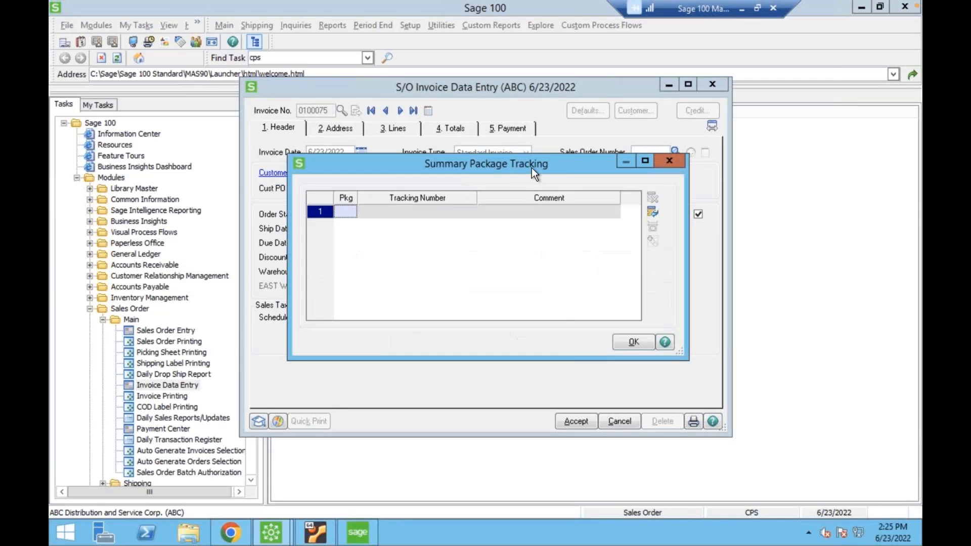
{"action": "left_click", "coordinate": [631, 340]}
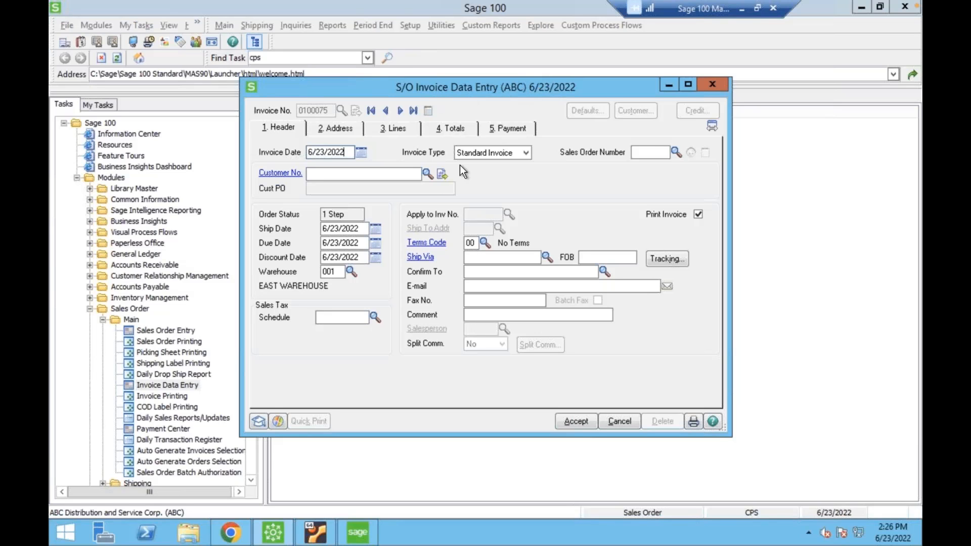
{"action": "left_click", "coordinate": [677, 152]}
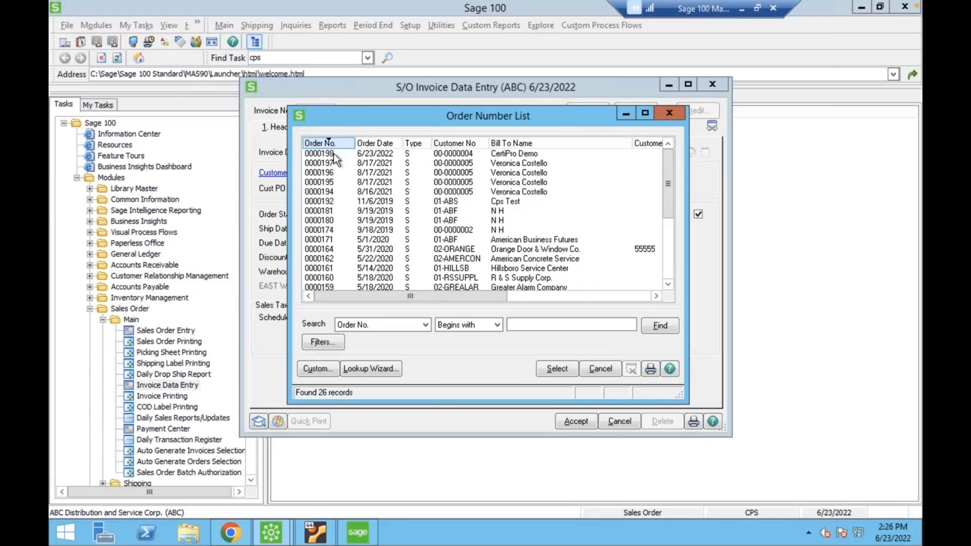
{"action": "left_click", "coordinate": [333, 153]}
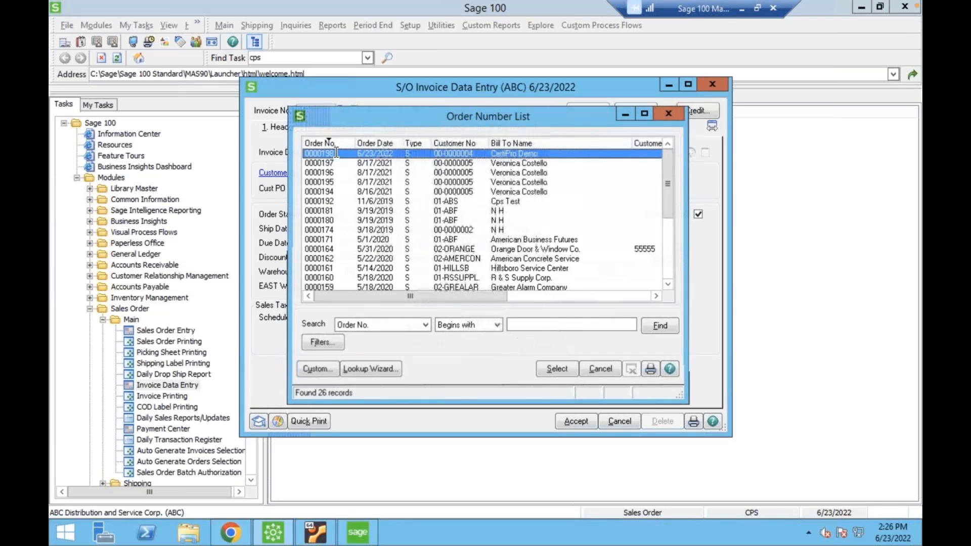
{"action": "double_click", "coordinate": [335, 153]}
{"action": "left_click", "coordinate": [660, 254]}
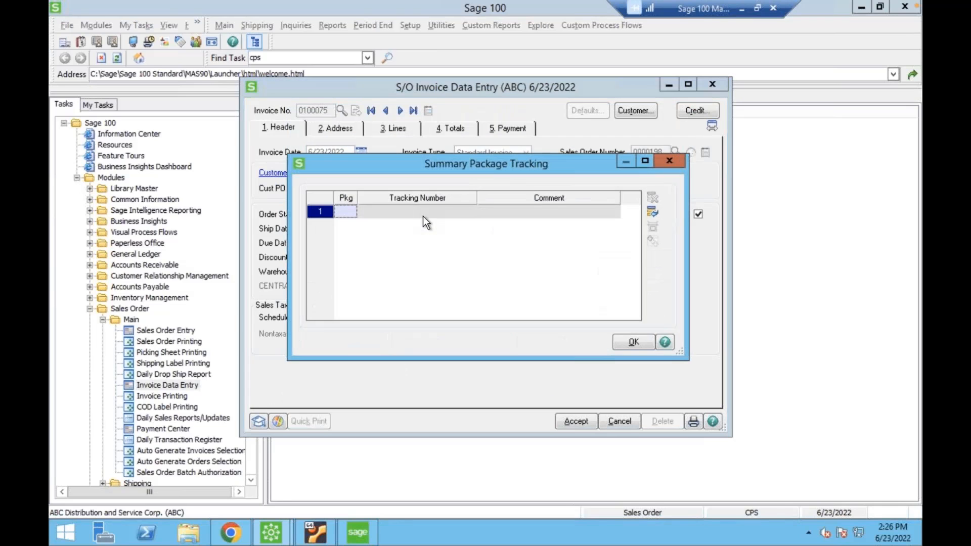
{"action": "left_click", "coordinate": [398, 211]}
{"action": "left_click", "coordinate": [342, 209]}
{"action": "left_click", "coordinate": [390, 213]}
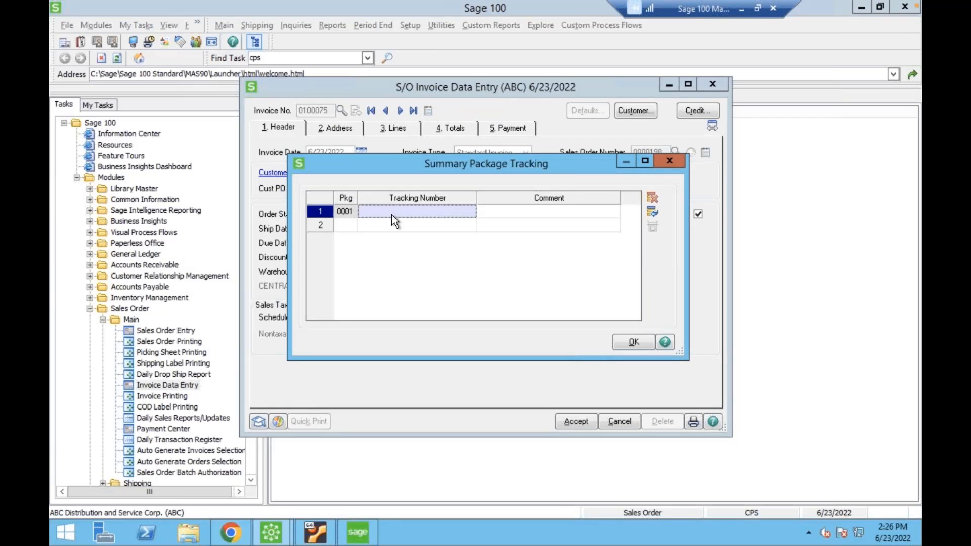
{"action": "type", "text": "1Z34"}
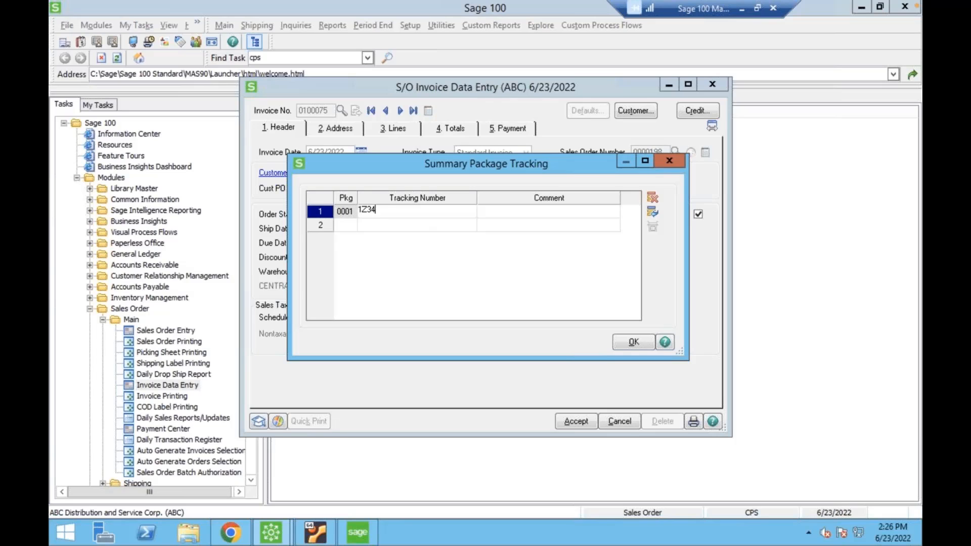
{"action": "type", "text": "2343242323DEMO"}
{"action": "key", "text": "Tab"}
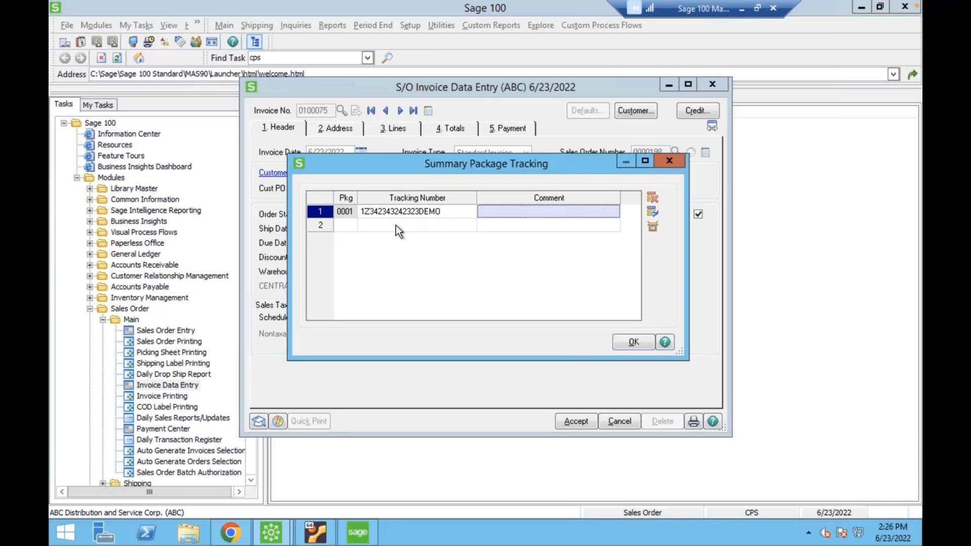
Add a second package with tracking number 1Z234325235DEMO123 and confirm the package tracking.
{"action": "left_click", "coordinate": [337, 223]}
{"action": "left_click", "coordinate": [393, 228]}
{"action": "type", "text": "1"}
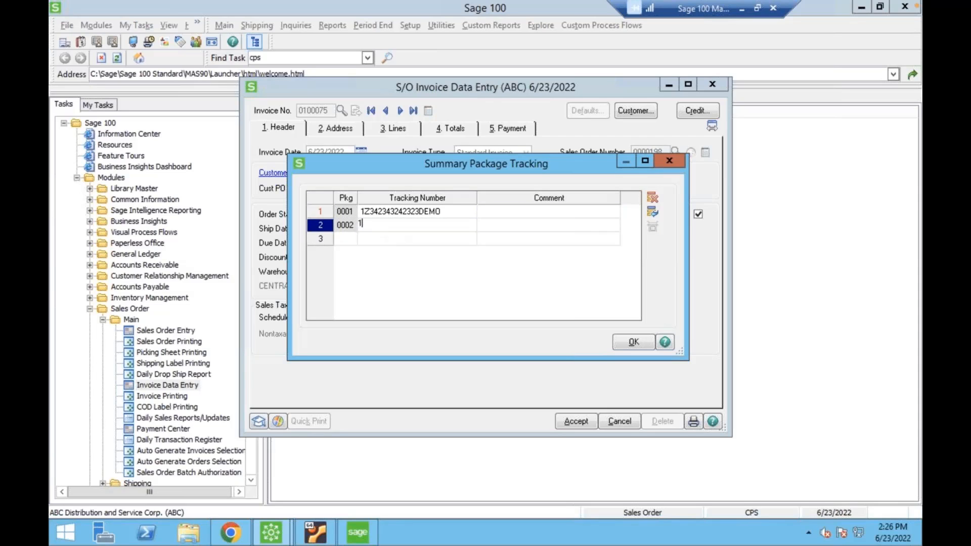
{"action": "type", "text": "Z234325235DEMO123"}
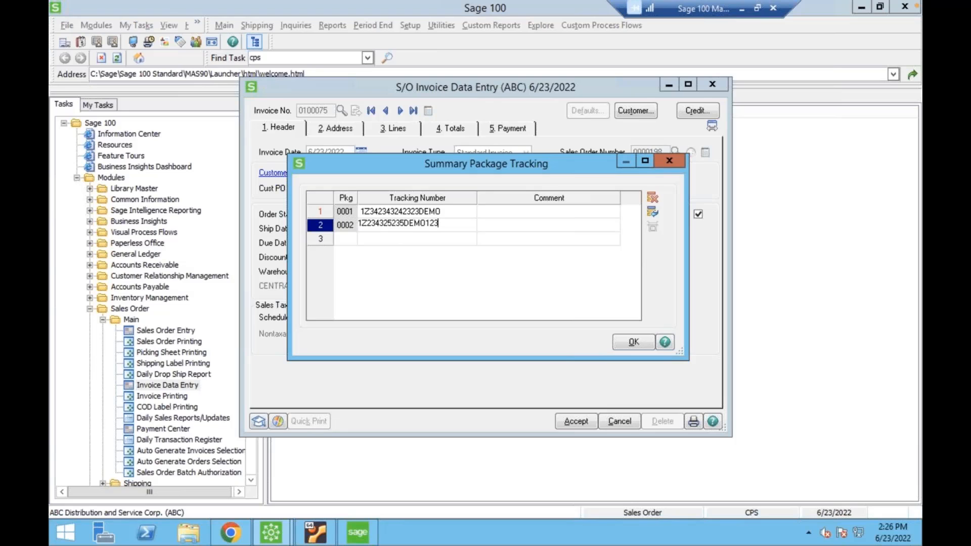
{"action": "left_click", "coordinate": [650, 339]}
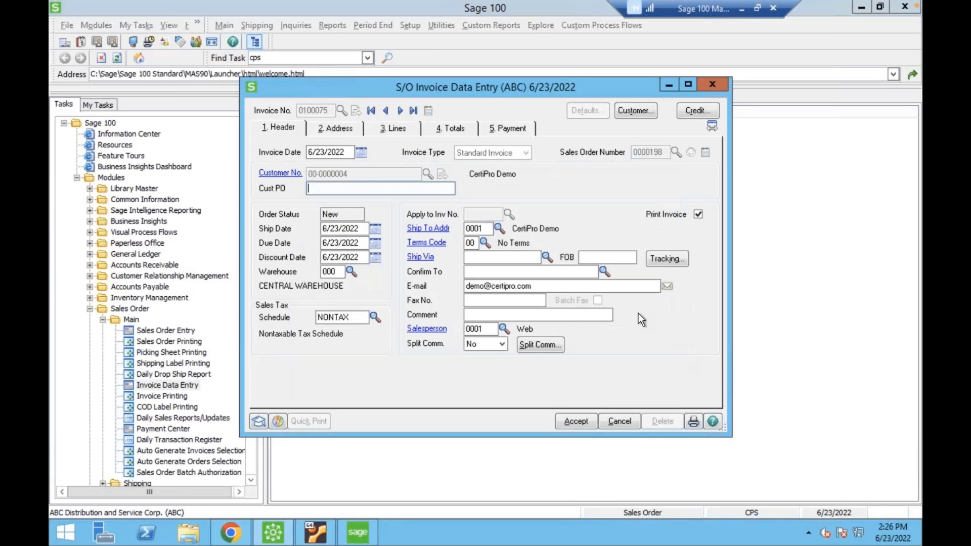
Accept the invoice with the complete sales order shipped and close S/O Invoice Data Entry.
{"action": "left_click", "coordinate": [576, 422]}
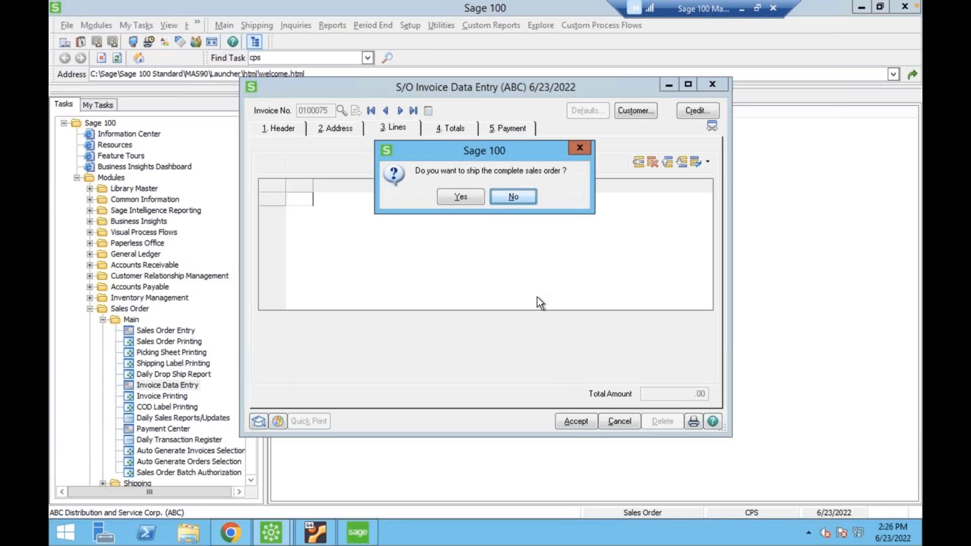
{"action": "left_click", "coordinate": [460, 197]}
{"action": "left_click", "coordinate": [576, 421]}
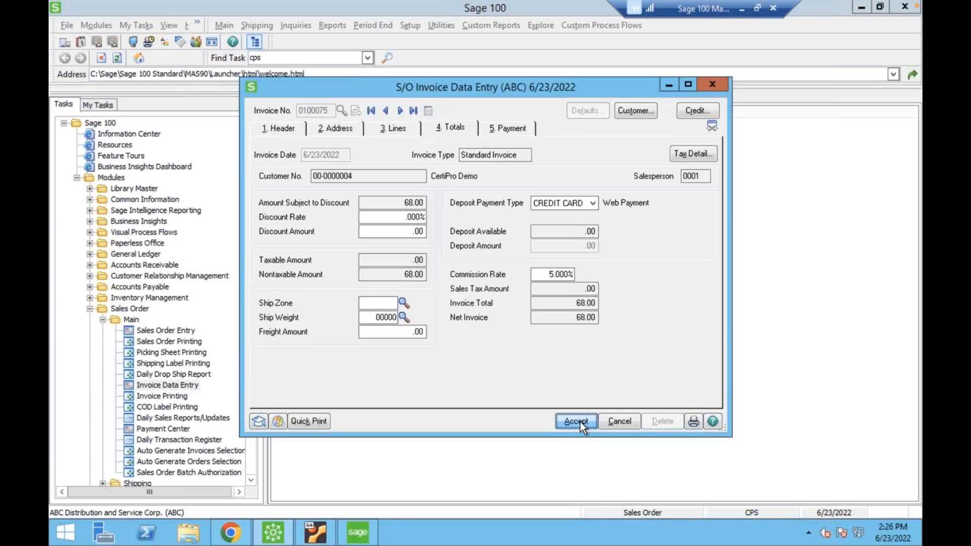
{"action": "left_click", "coordinate": [576, 422]}
{"action": "left_click", "coordinate": [581, 421]}
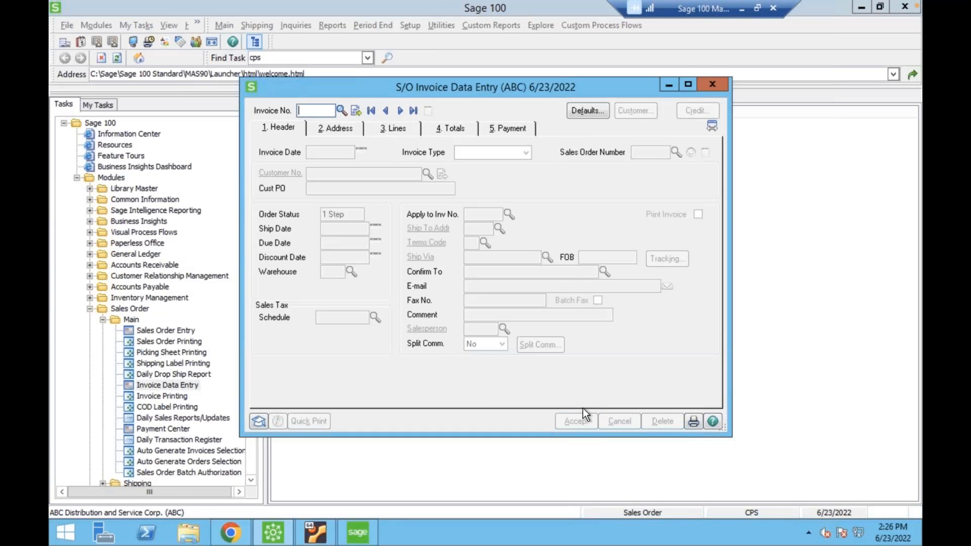
{"action": "left_click", "coordinate": [714, 84]}
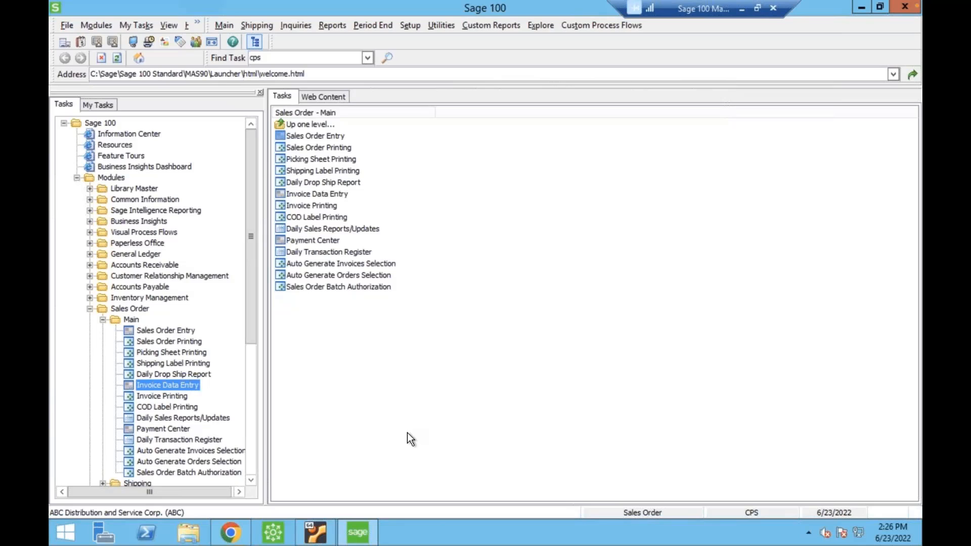
Switch to Chrome, reload My Sales Orders, and view the 06/23/2022 order's invoice and tracking details.
{"action": "left_click", "coordinate": [230, 531]}
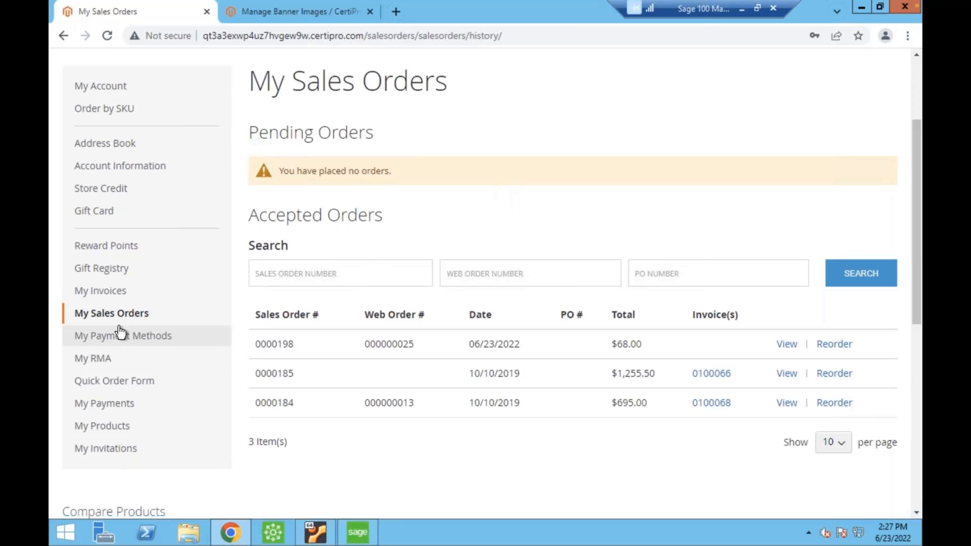
{"action": "left_click", "coordinate": [250, 33]}
{"action": "key", "text": "Return"}
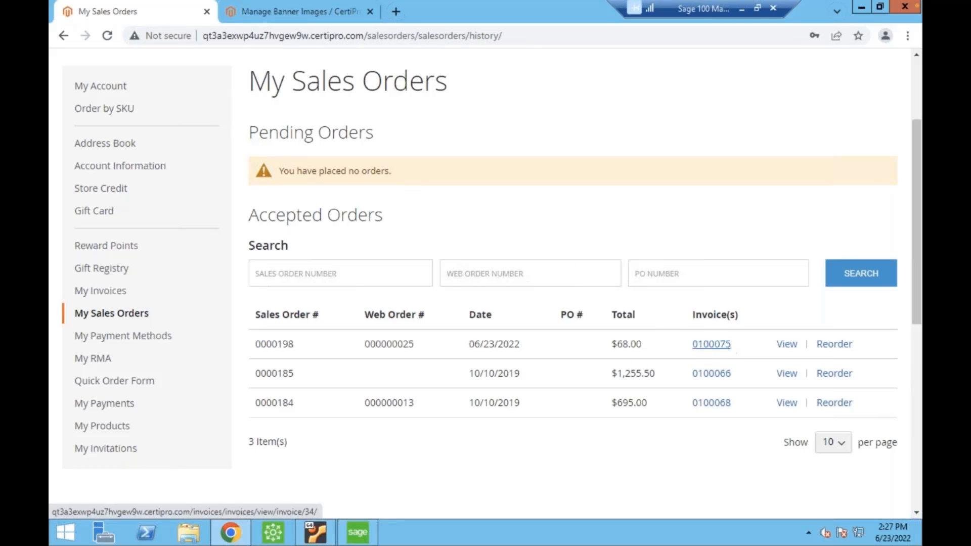
{"action": "left_click", "coordinate": [787, 345]}
{"action": "scroll", "coordinate": [510, 308], "scroll_direction": "down", "scroll_amount": 5}
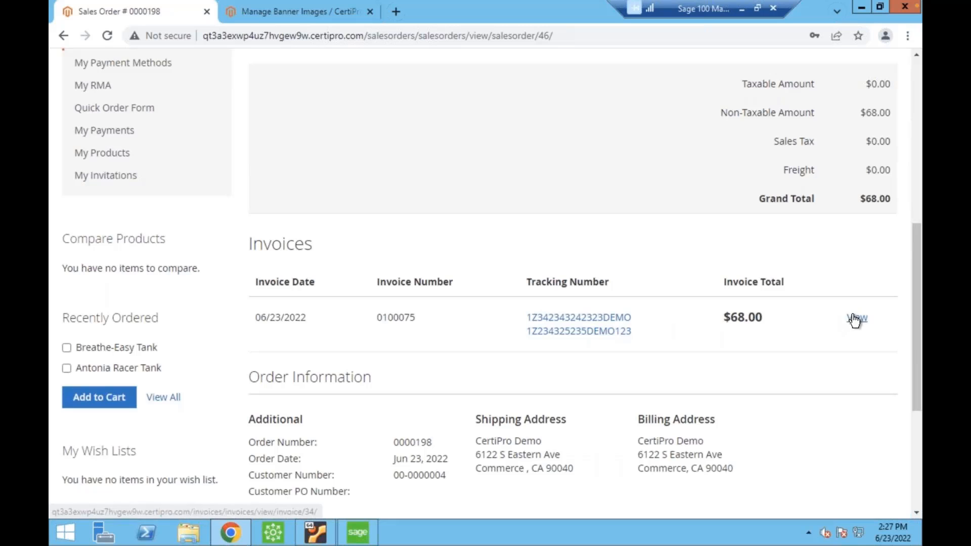
{"action": "scroll", "coordinate": [450, 281], "scroll_direction": "up", "scroll_amount": 3}
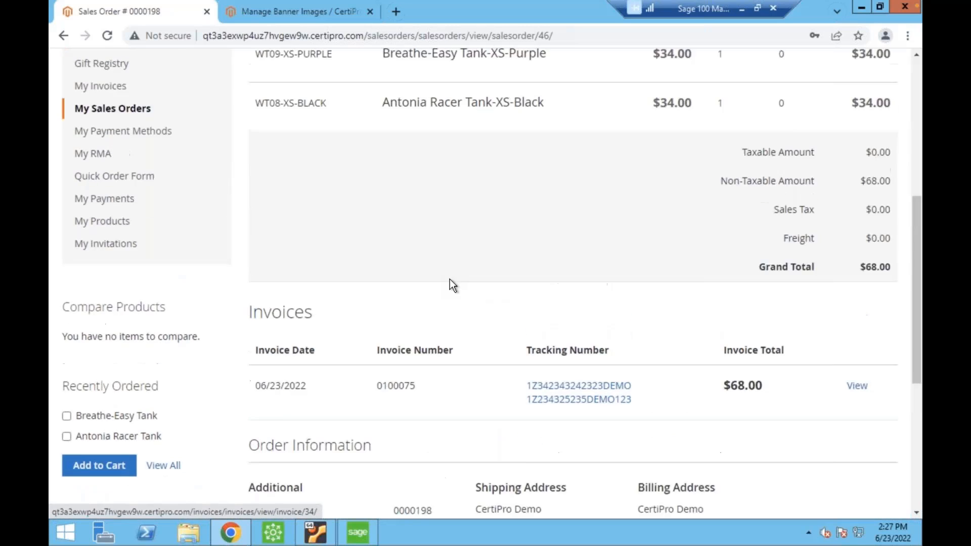
Open My Invoices in the customer account and examine the invoice list and its search fields, including item code and serial number.
{"action": "left_click", "coordinate": [152, 154]}
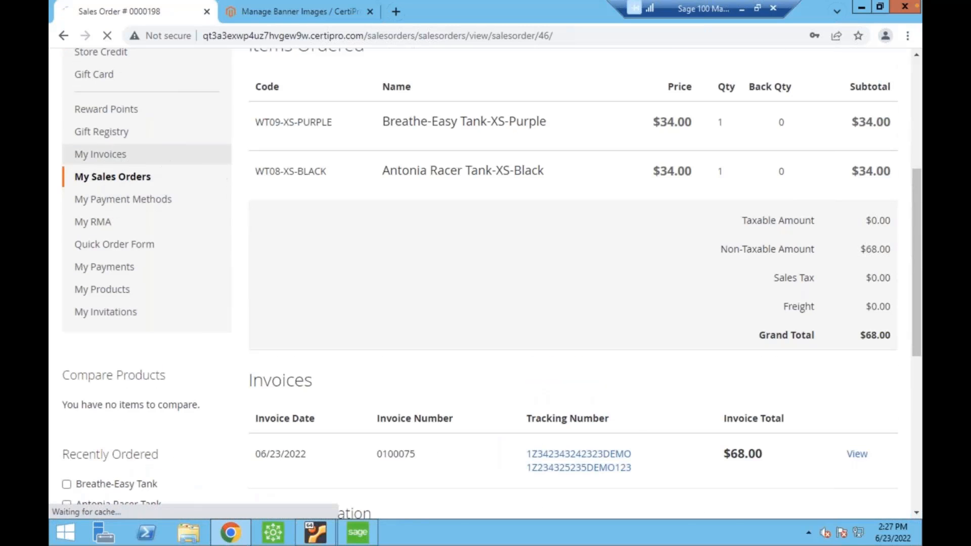
{"action": "scroll", "coordinate": [514, 266], "scroll_direction": "down", "scroll_amount": 3}
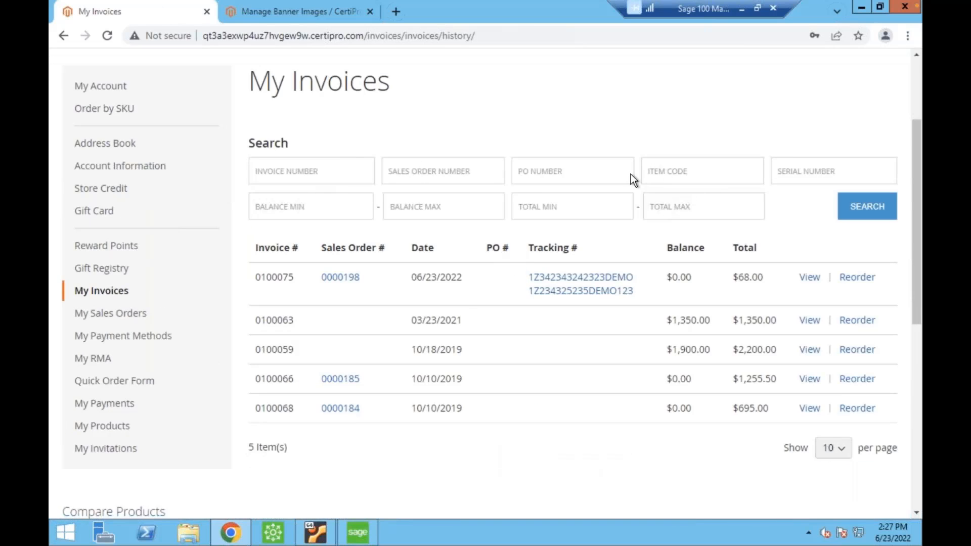
{"action": "left_click", "coordinate": [718, 175]}
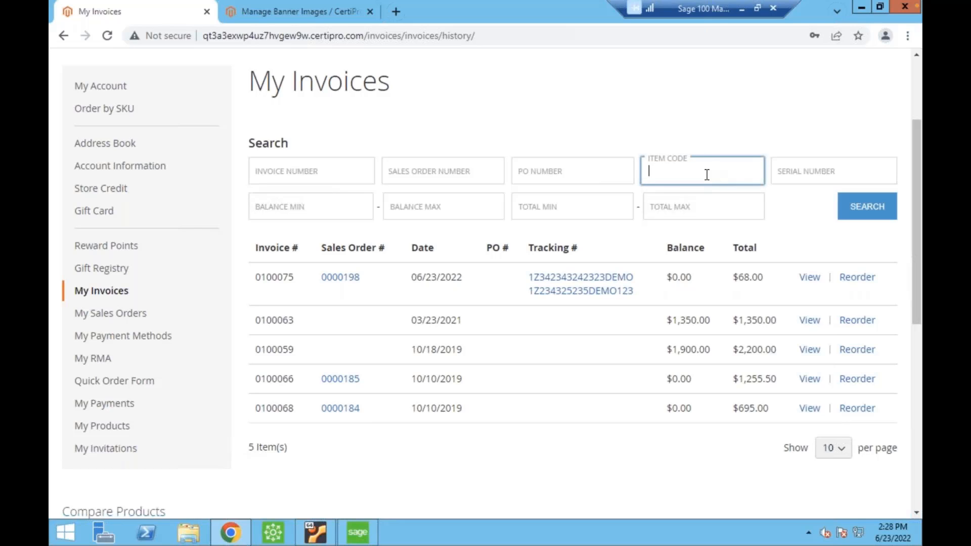
{"action": "left_click", "coordinate": [782, 171]}
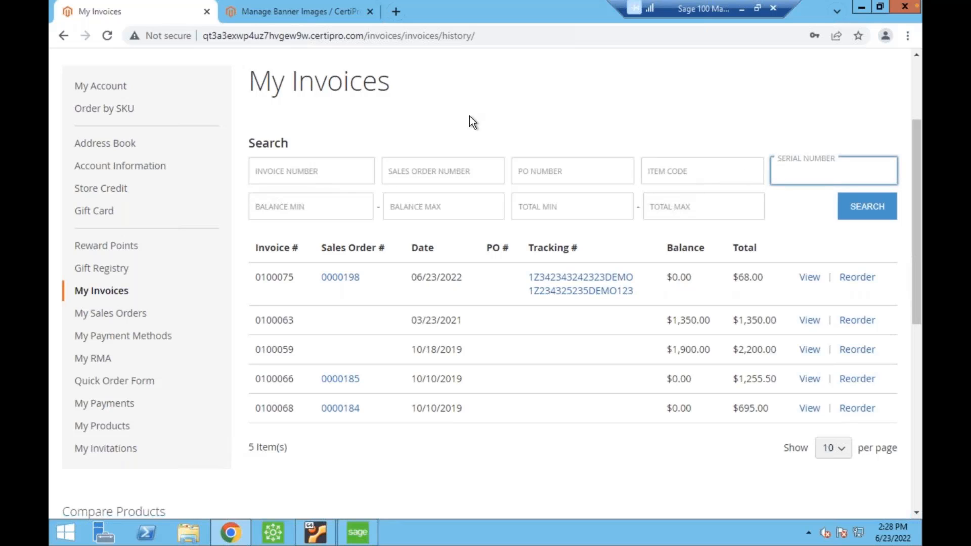
{"action": "left_click", "coordinate": [490, 217]}
{"action": "scroll", "coordinate": [500, 289], "scroll_direction": "up", "scroll_amount": 2}
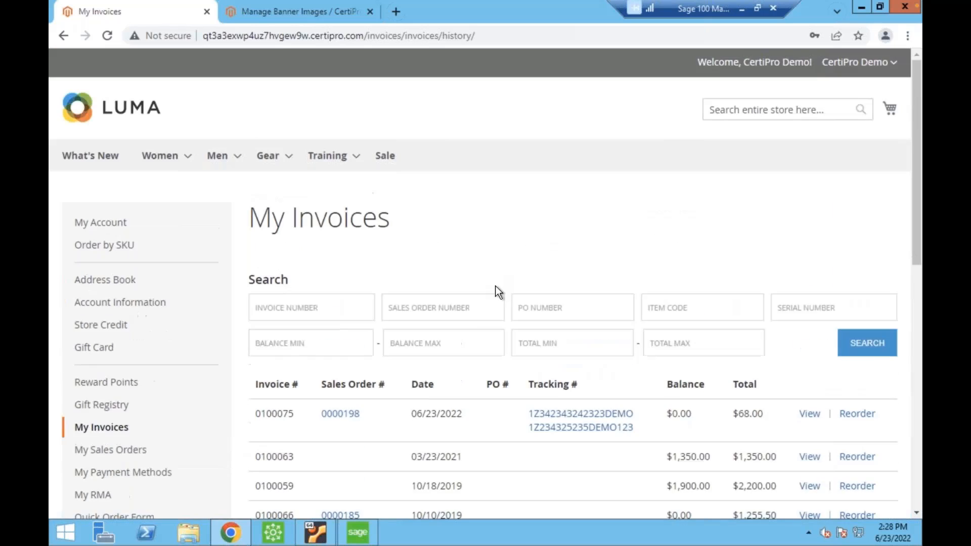
View the 06/23/2022 invoice for $68.00 and open its printable version.
{"action": "scroll", "coordinate": [564, 349], "scroll_direction": "down", "scroll_amount": 1}
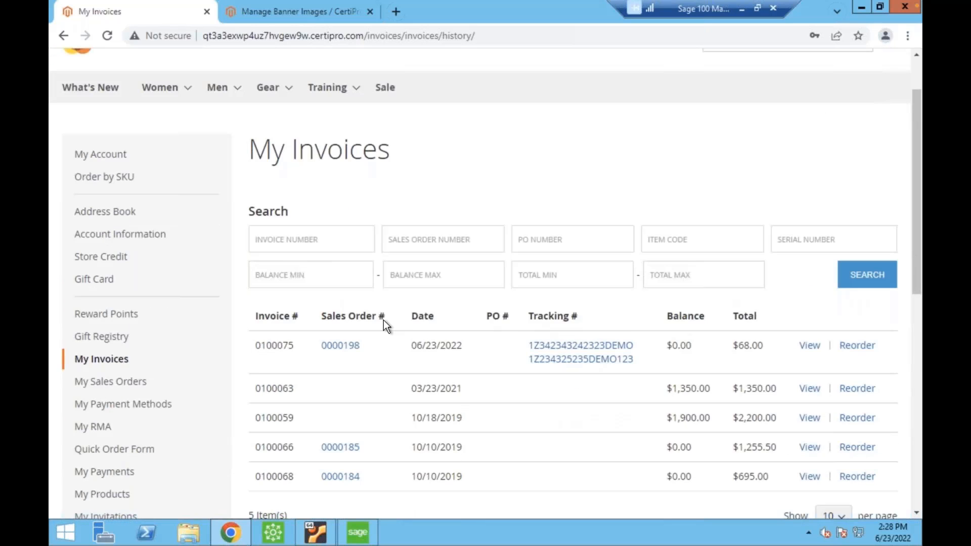
{"action": "left_click", "coordinate": [808, 346]}
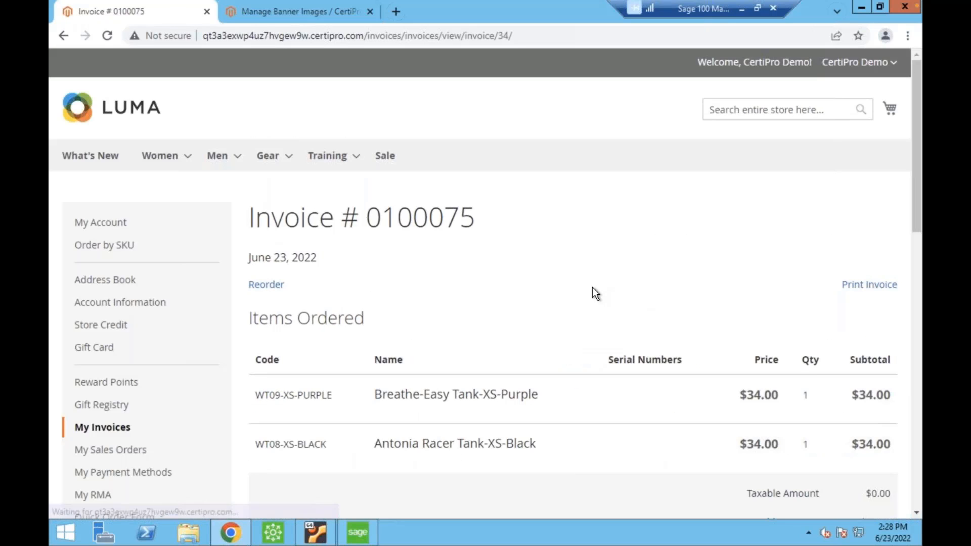
{"action": "left_click", "coordinate": [867, 286]}
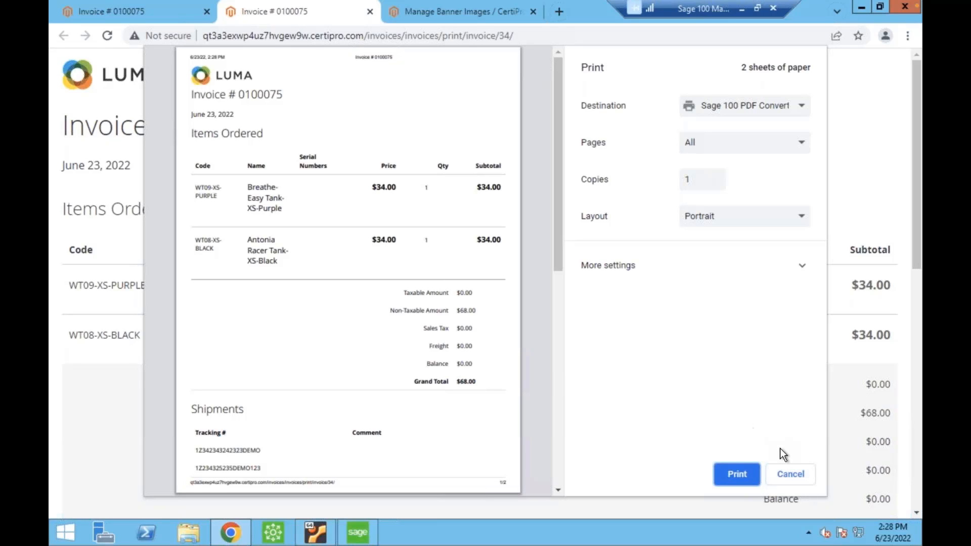
Close the print preview and printable invoice, and review the invoice's totals and shipment tracking details in the customer account.
{"action": "left_click", "coordinate": [791, 474]}
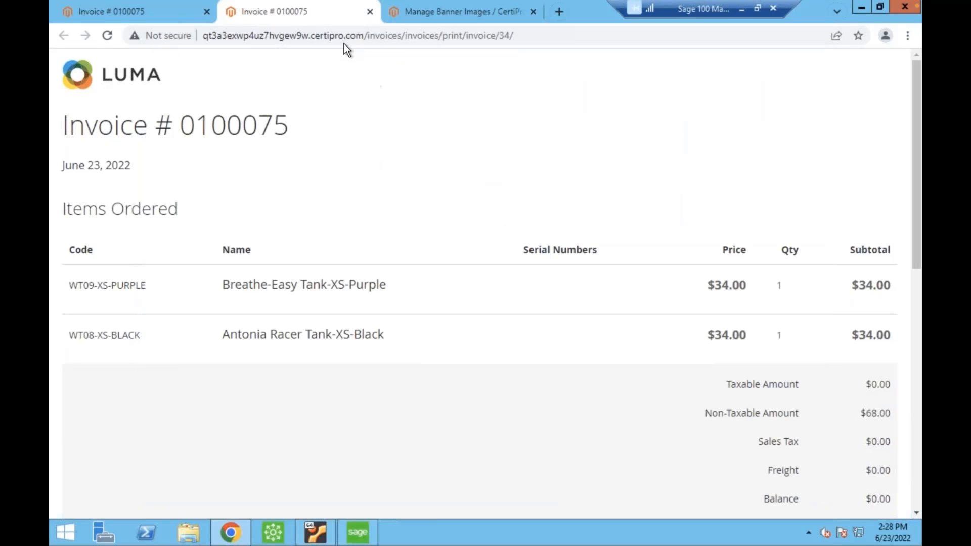
{"action": "left_click", "coordinate": [369, 11]}
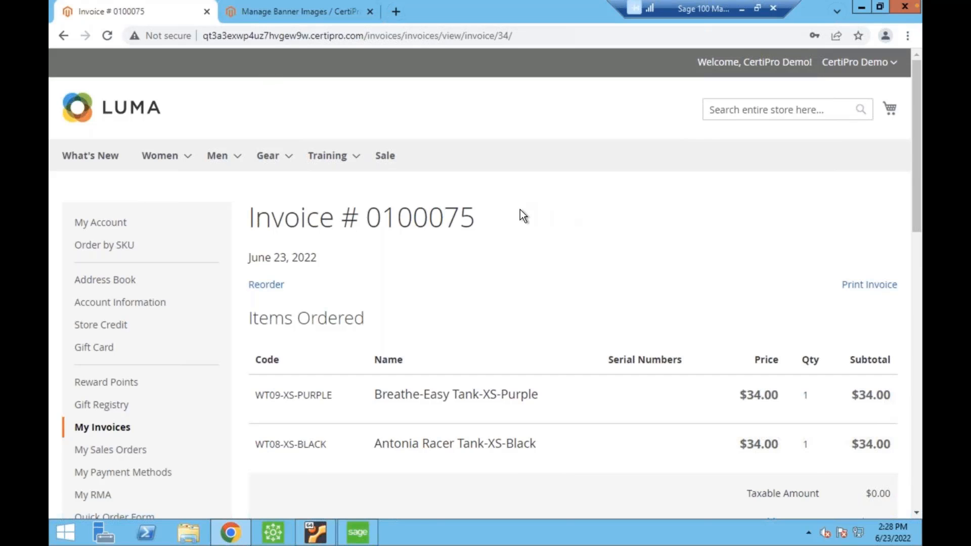
{"action": "scroll", "coordinate": [520, 208], "scroll_direction": "down", "scroll_amount": 6}
{"action": "scroll", "coordinate": [525, 208], "scroll_direction": "down", "scroll_amount": 1}
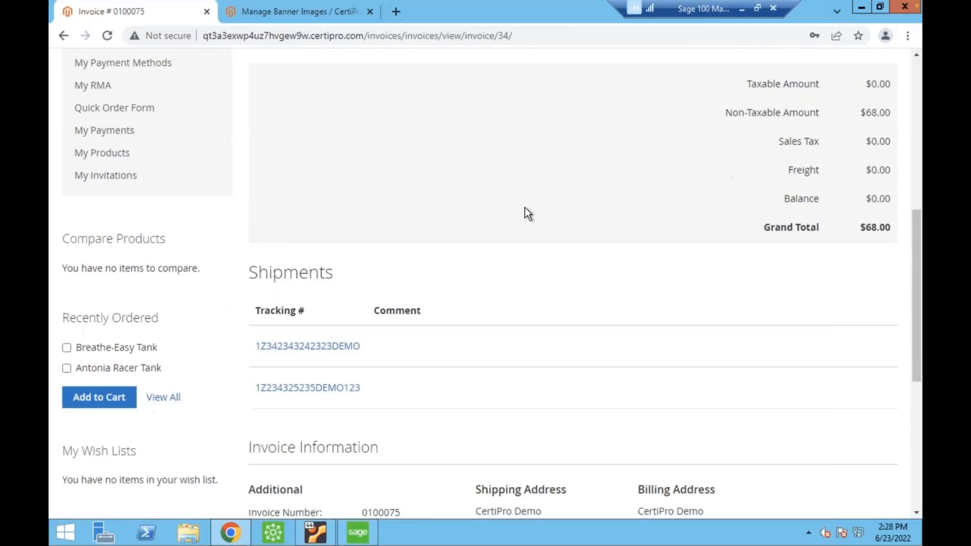
{"action": "scroll", "coordinate": [523, 208], "scroll_direction": "up", "scroll_amount": 2}
{"action": "scroll", "coordinate": [523, 207], "scroll_direction": "up", "scroll_amount": 3}
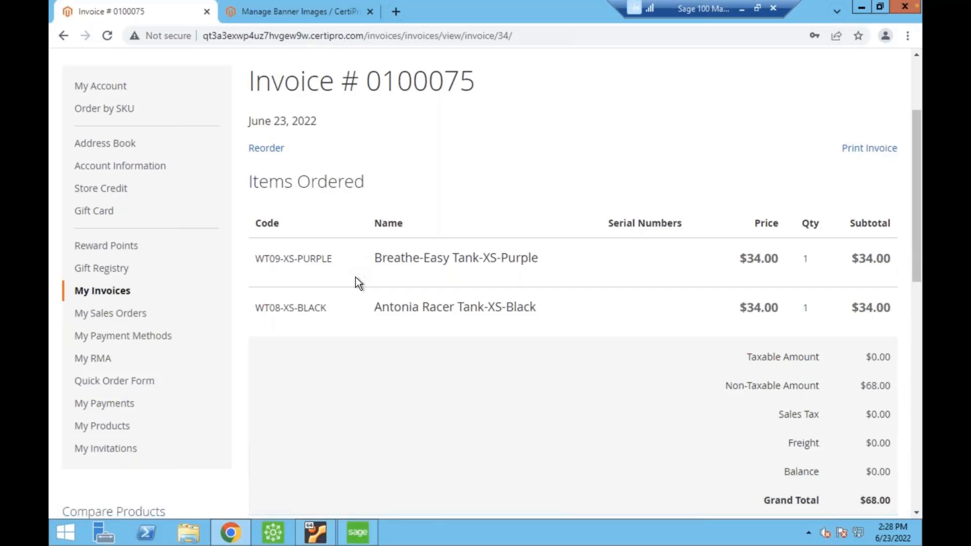
View the payment history in My Payments, and check the 03/23/2021 invoice in My Invoices.
{"action": "left_click", "coordinate": [133, 404]}
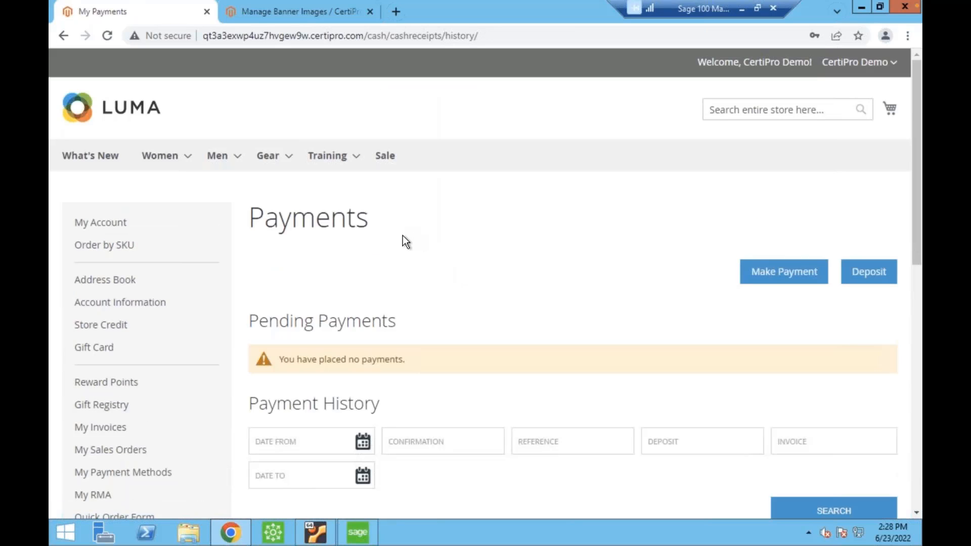
{"action": "scroll", "coordinate": [516, 253], "scroll_direction": "down", "scroll_amount": 7}
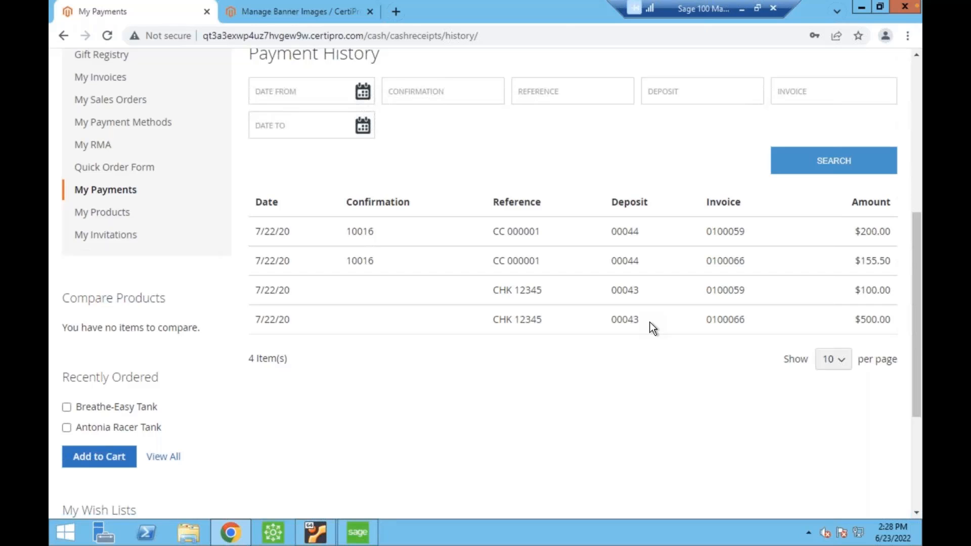
{"action": "left_click", "coordinate": [99, 77]}
{"action": "scroll", "coordinate": [385, 411], "scroll_direction": "down", "scroll_amount": 3}
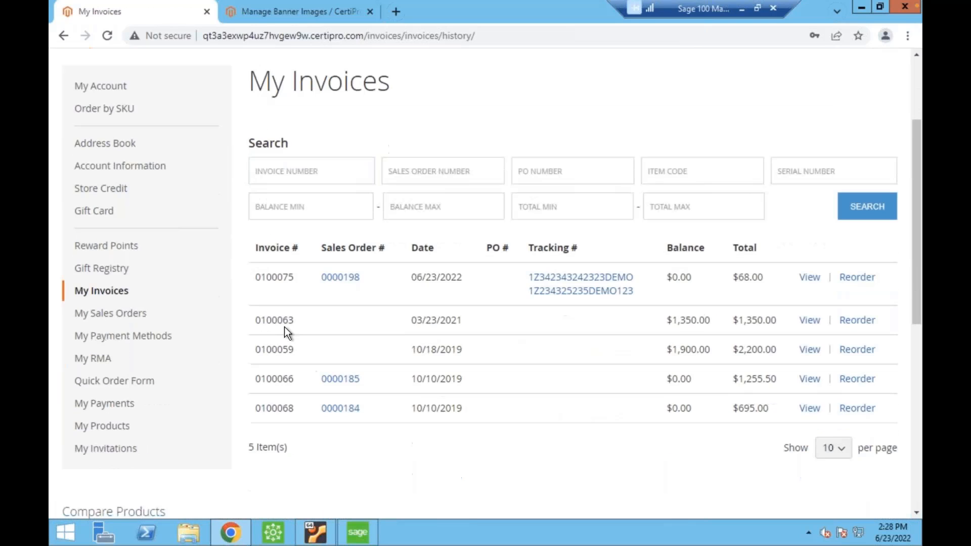
{"action": "left_click_drag", "start_coordinate": [283, 322], "coordinate": [350, 320]}
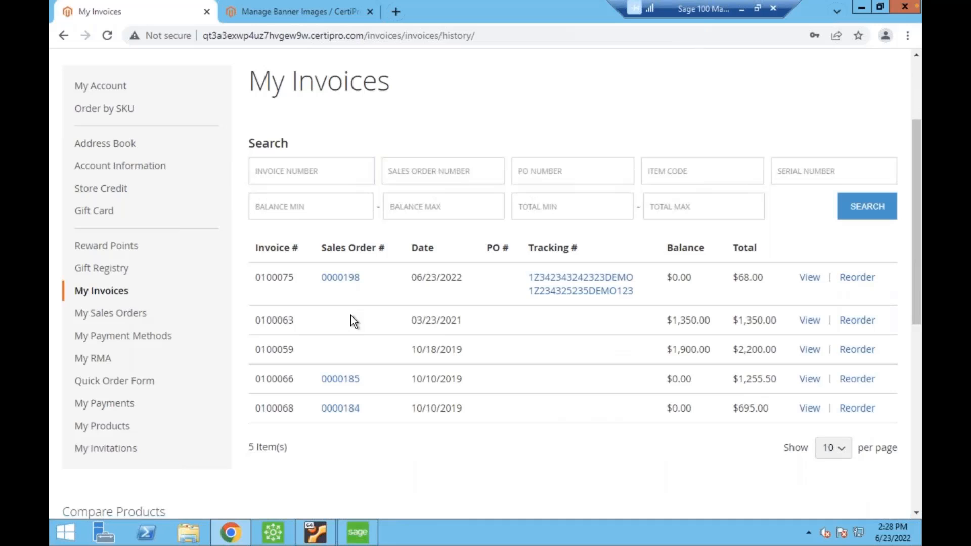
Return to My Payments and examine the check payments in Payment History and the invoices they were applied to.
{"action": "left_click", "coordinate": [127, 403]}
{"action": "scroll", "coordinate": [454, 360], "scroll_direction": "down", "scroll_amount": 4}
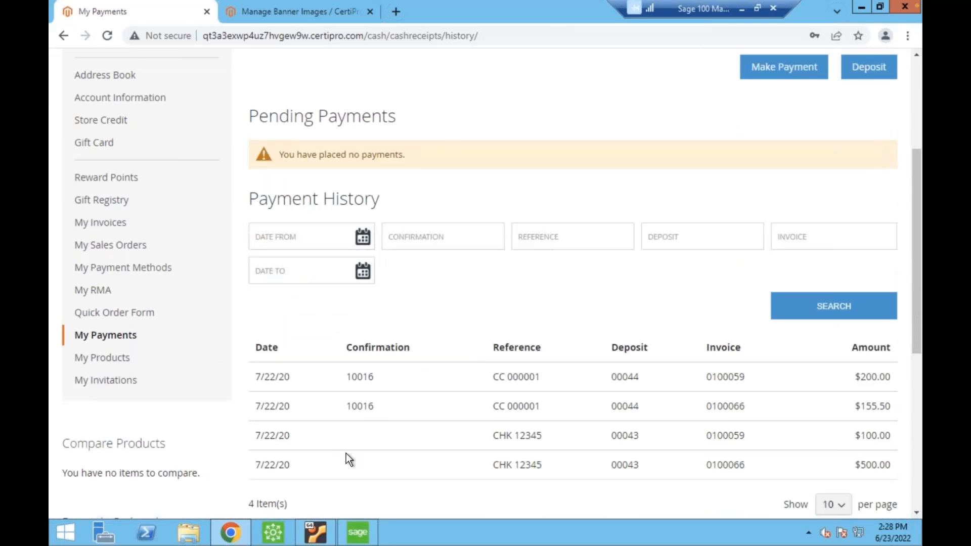
{"action": "left_click_drag", "start_coordinate": [500, 436], "coordinate": [542, 435]}
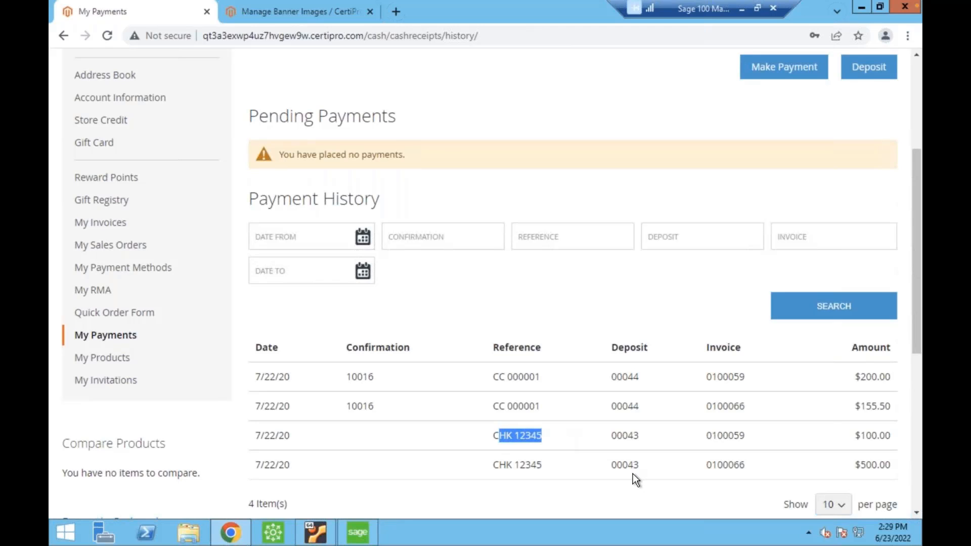
{"action": "triple_click", "coordinate": [527, 440]}
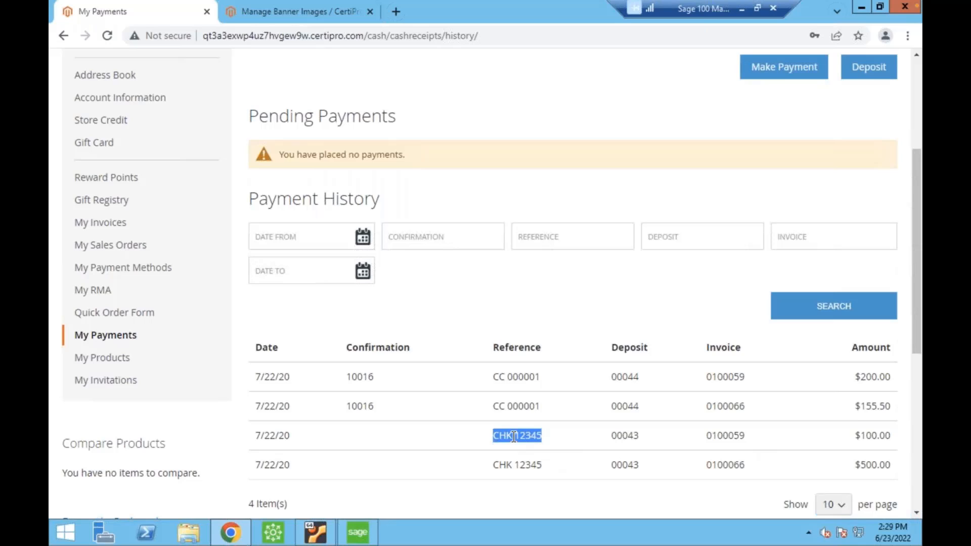
{"action": "double_click", "coordinate": [727, 433]}
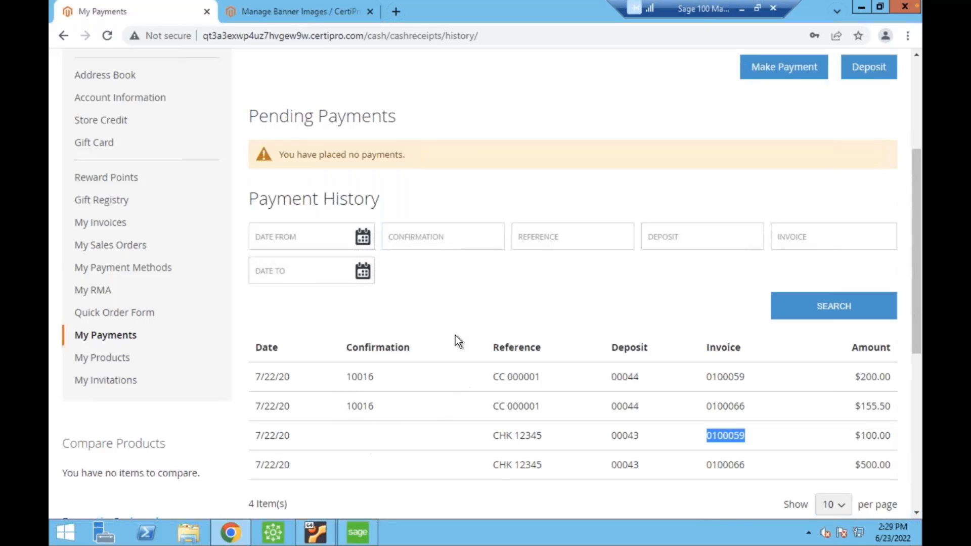
{"action": "scroll", "coordinate": [592, 297], "scroll_direction": "up", "scroll_amount": 3}
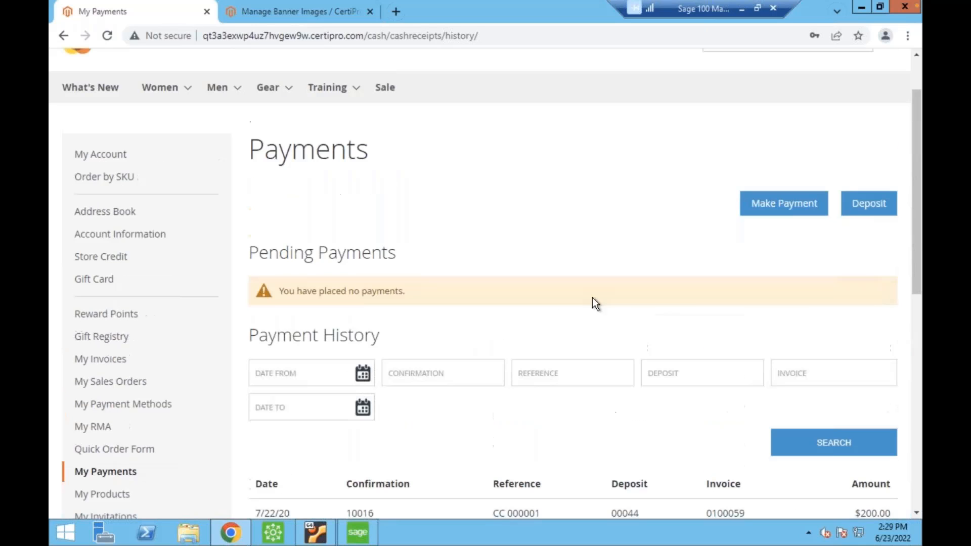
Start a new payment and examine the fields of the ACH payment option.
{"action": "left_click", "coordinate": [756, 208]}
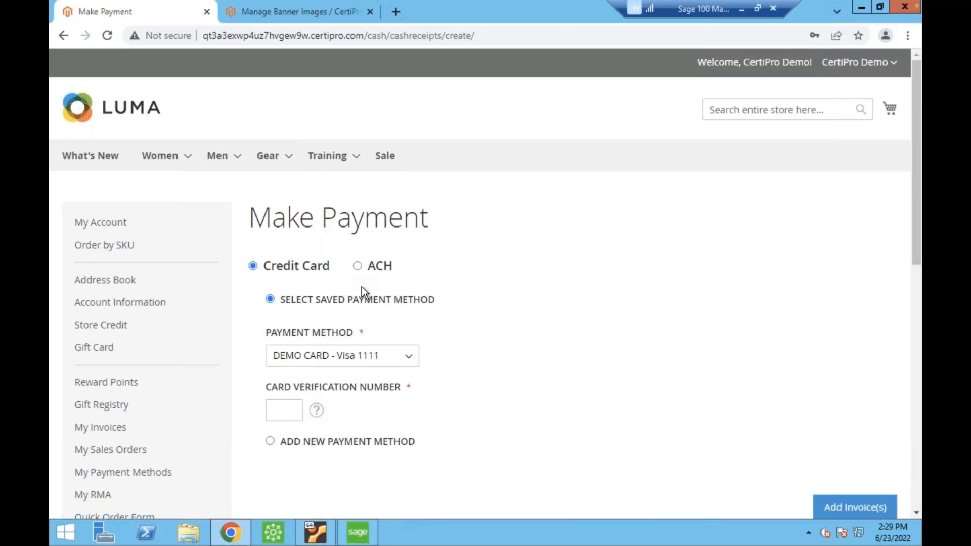
{"action": "left_click", "coordinate": [357, 266]}
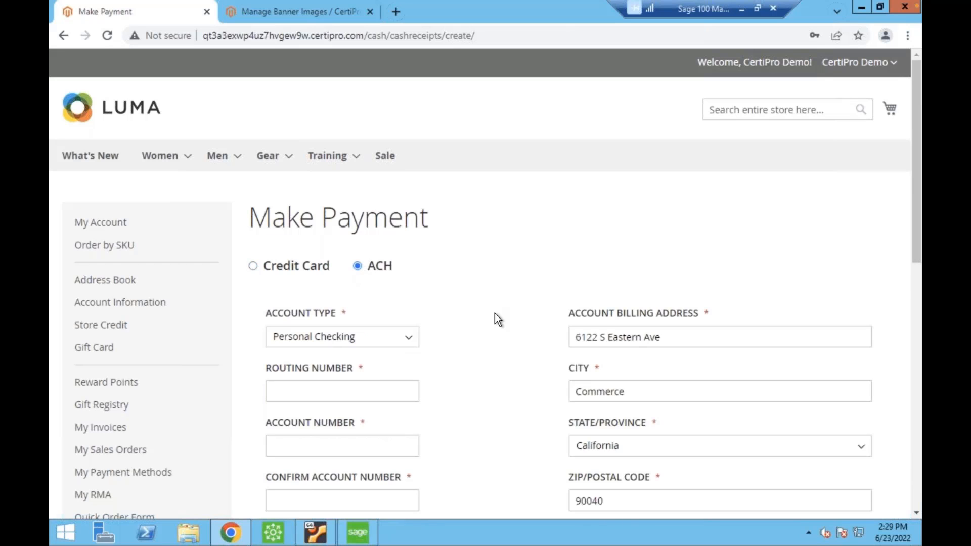
{"action": "scroll", "coordinate": [495, 313], "scroll_direction": "down", "scroll_amount": 1}
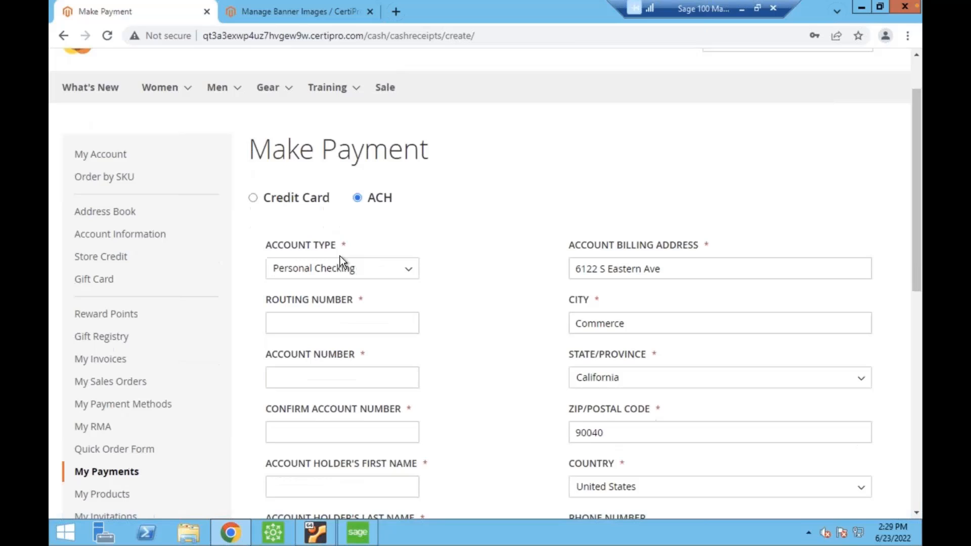
Choose Credit Card with the saved DEMO CARD payment method and enter the card verification number.
{"action": "left_click", "coordinate": [251, 197]}
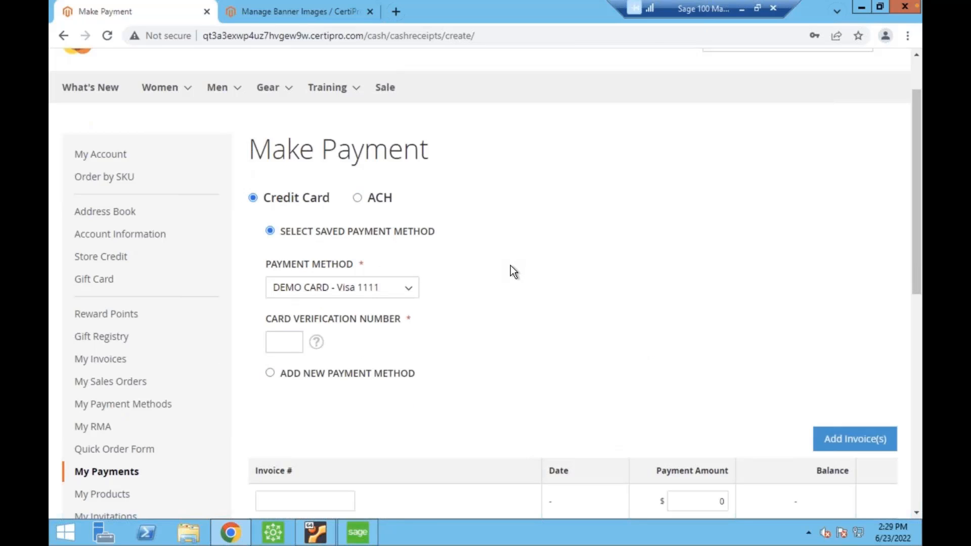
{"action": "left_click", "coordinate": [287, 347]}
{"action": "type", "text": "123"}
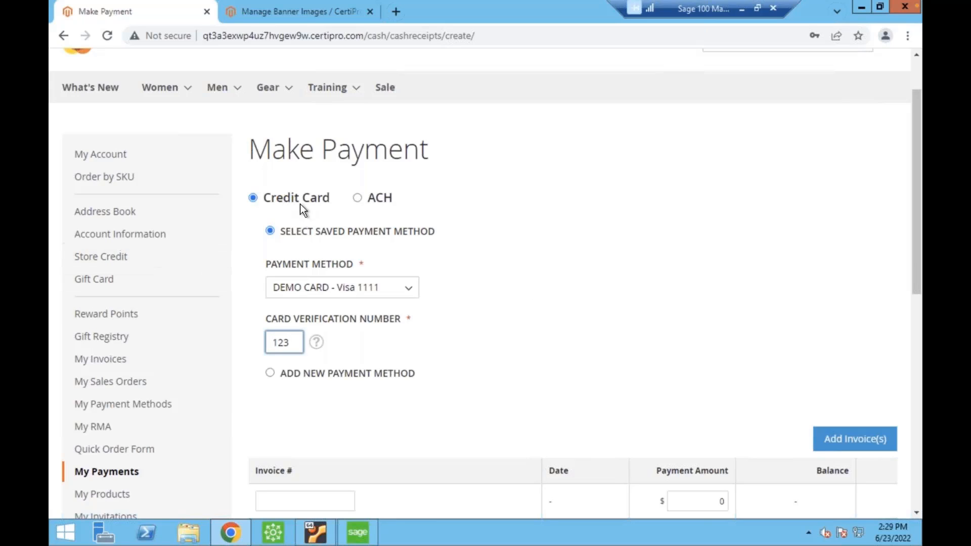
{"action": "left_click", "coordinate": [621, 326]}
Add the 03/23/2021 invoice to the payment with an amount of $1100 and place the payment.
{"action": "scroll", "coordinate": [557, 331], "scroll_direction": "down", "scroll_amount": 1}
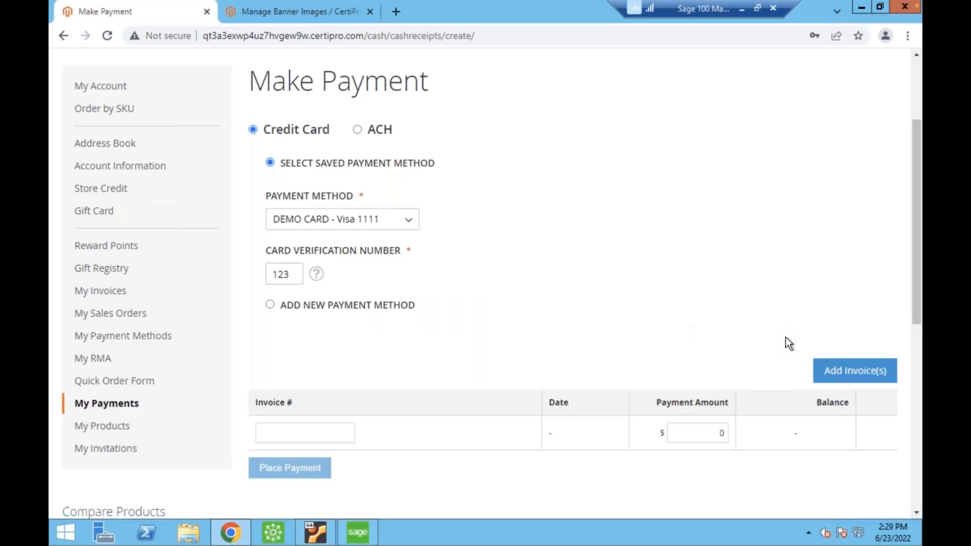
{"action": "left_click", "coordinate": [815, 360]}
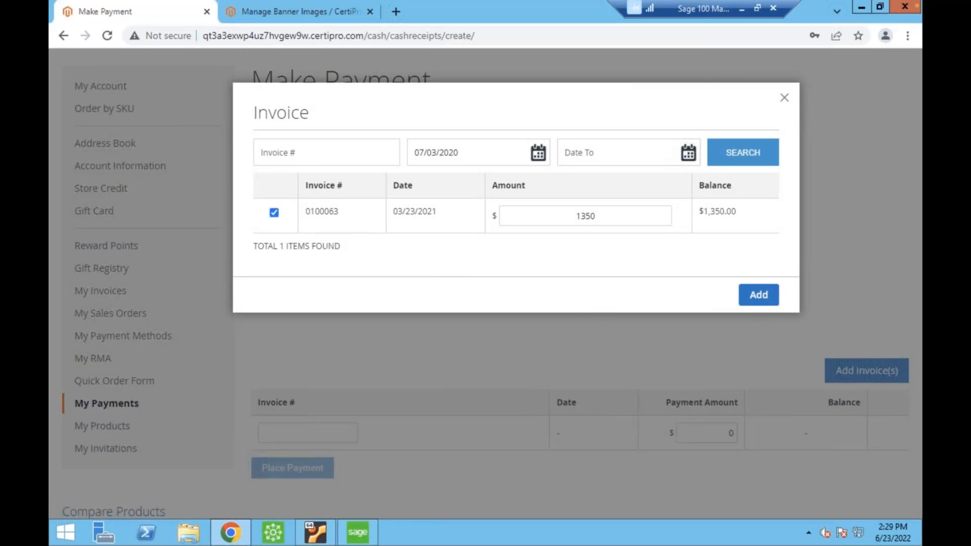
{"action": "left_click_drag", "start_coordinate": [650, 216], "coordinate": [396, 205]}
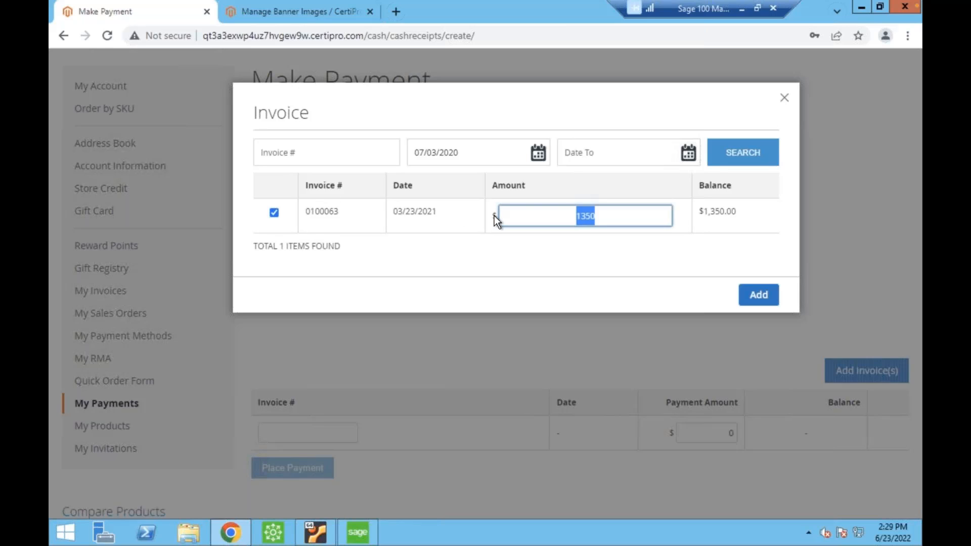
{"action": "type", "text": "1100"}
{"action": "left_click", "coordinate": [756, 298]}
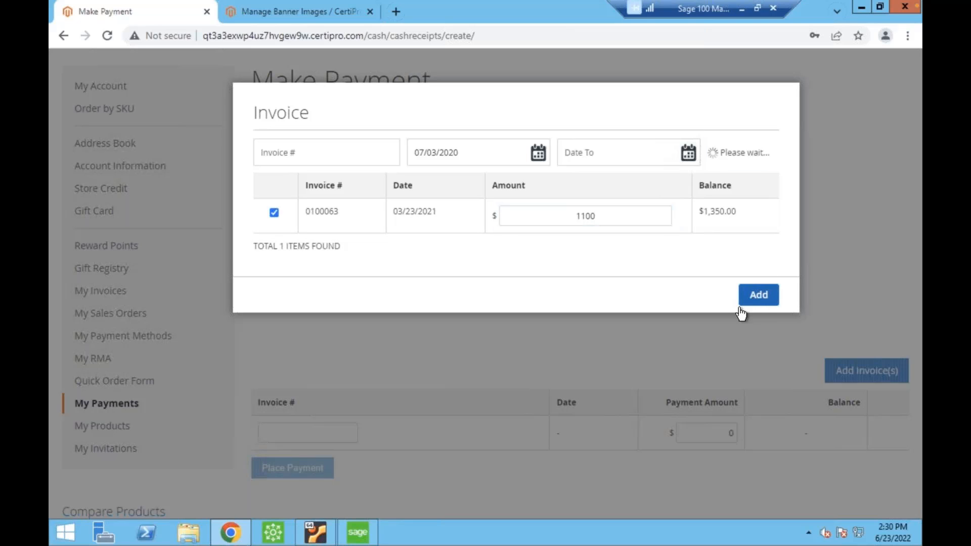
{"action": "scroll", "coordinate": [370, 424], "scroll_direction": "down", "scroll_amount": 3}
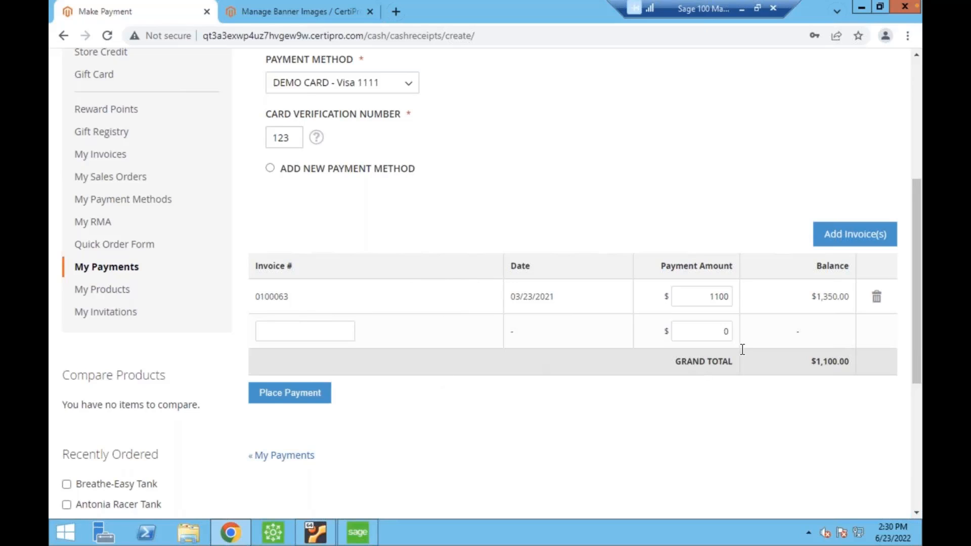
{"action": "left_click", "coordinate": [294, 395]}
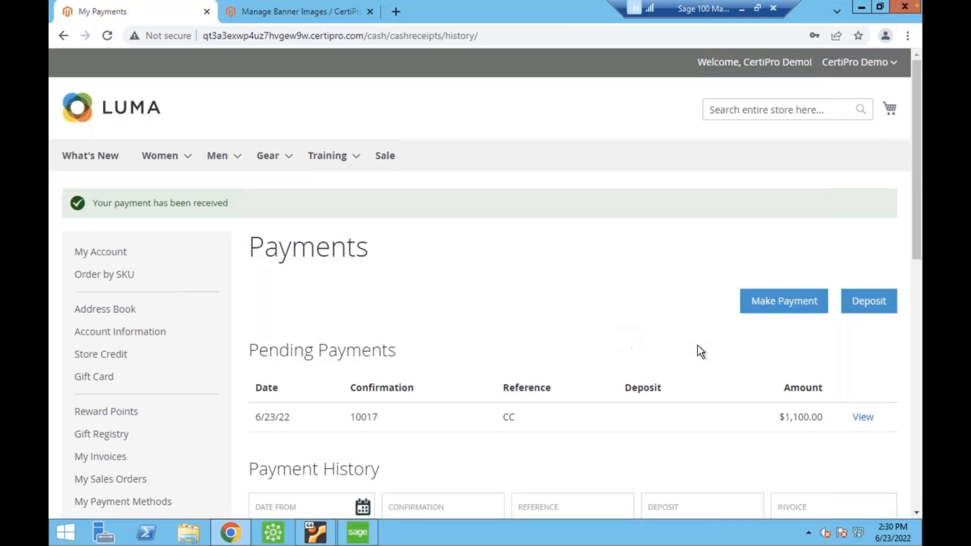
View the details of the 6/23/22 pending payment and return to the payments list.
{"action": "left_click", "coordinate": [857, 416]}
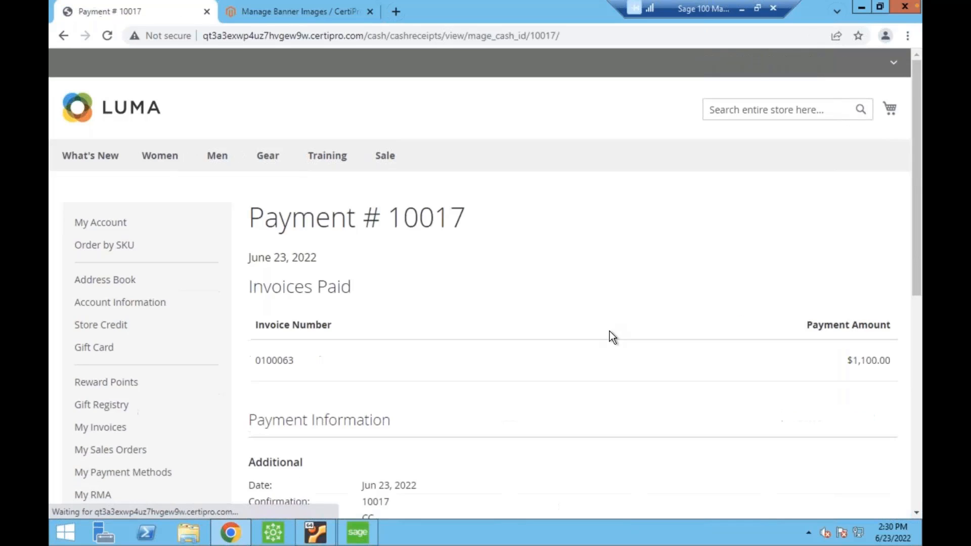
{"action": "scroll", "coordinate": [361, 335], "scroll_direction": "down", "scroll_amount": 1}
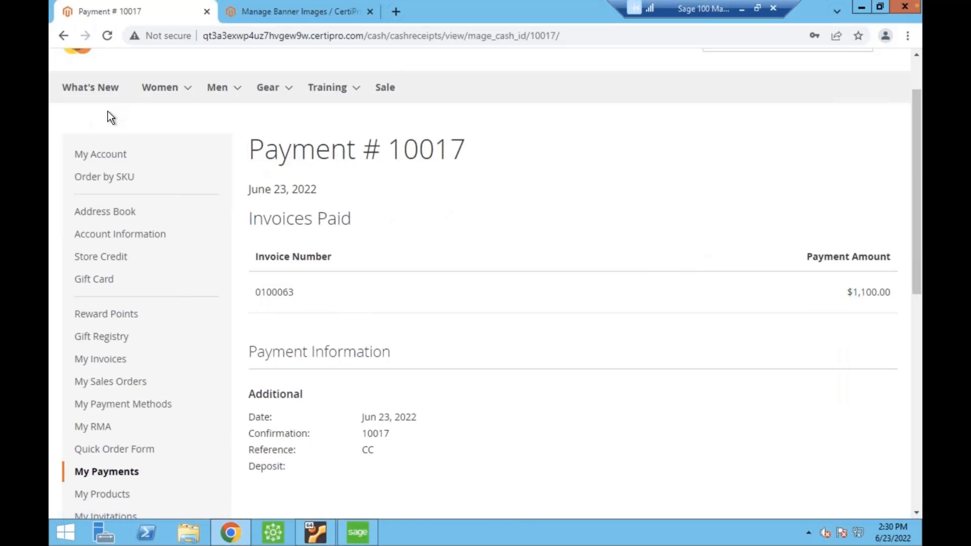
{"action": "left_click", "coordinate": [64, 35]}
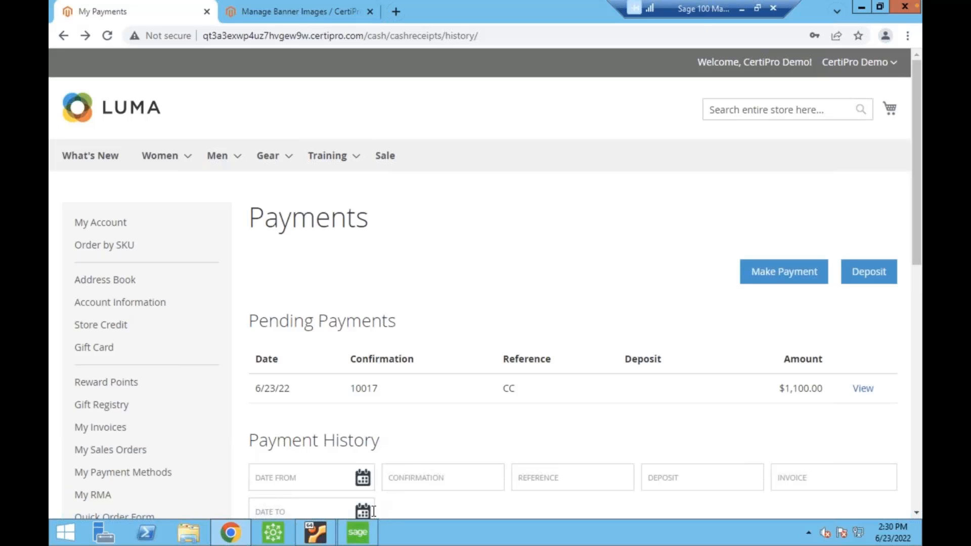
{"action": "right_click", "coordinate": [356, 533]}
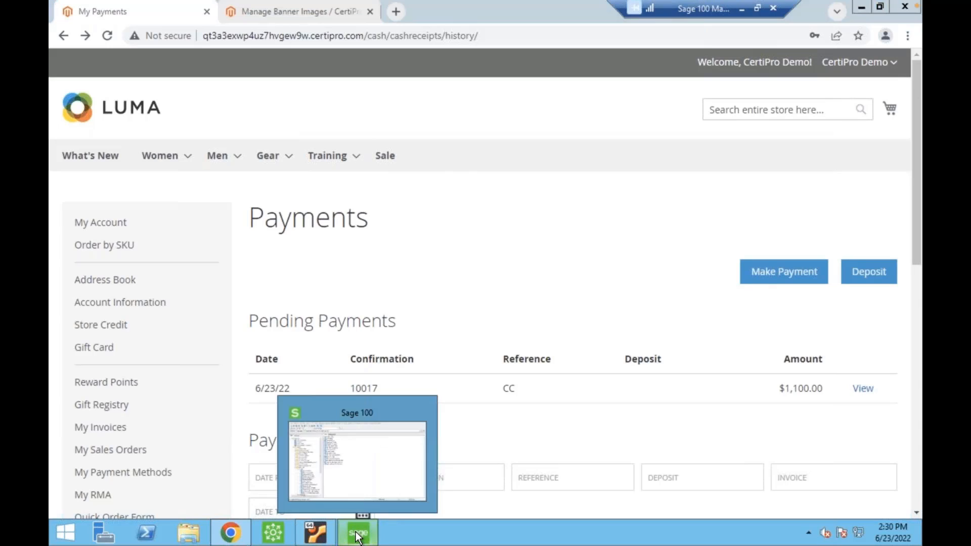
{"action": "left_click", "coordinate": [452, 336]}
Open the Quick Order Form and add products 24-MB04, 24-MB03 and 24-MB05 from a product search.
{"action": "scroll", "coordinate": [427, 341], "scroll_direction": "down", "scroll_amount": 2}
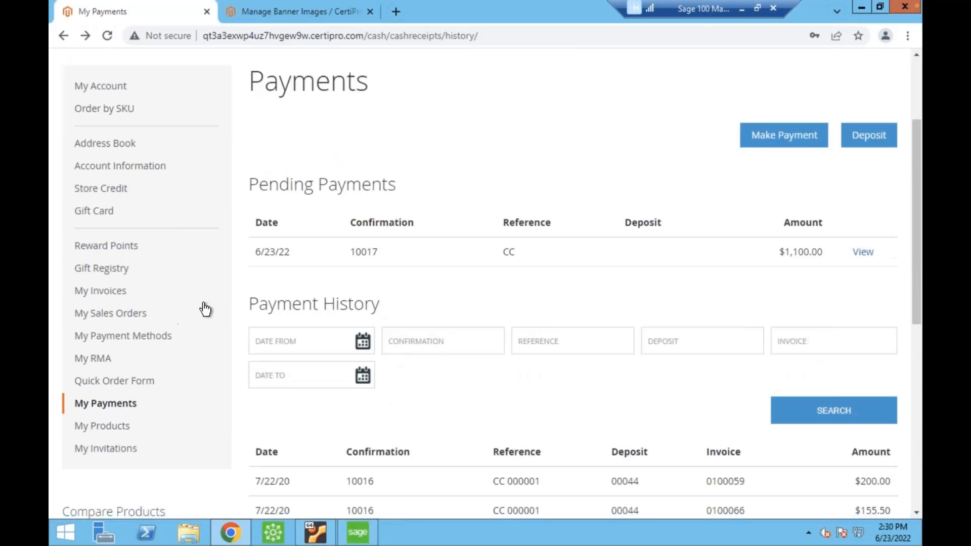
{"action": "left_click", "coordinate": [141, 380]}
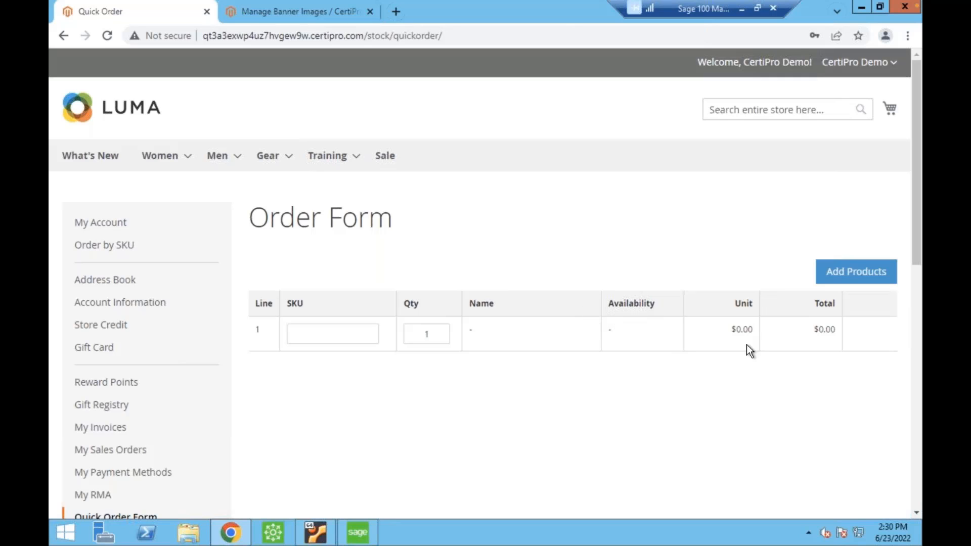
{"action": "left_click", "coordinate": [865, 282]}
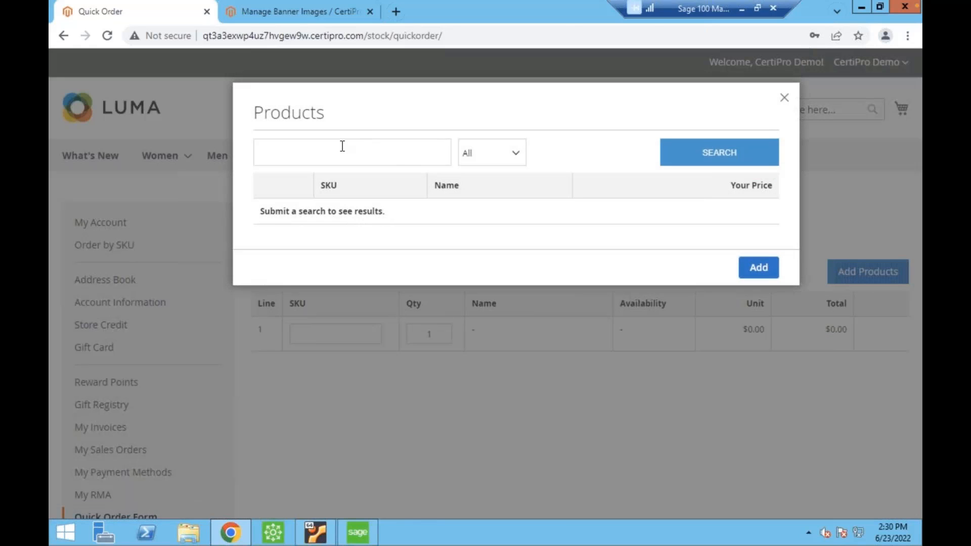
{"action": "left_click", "coordinate": [740, 158]}
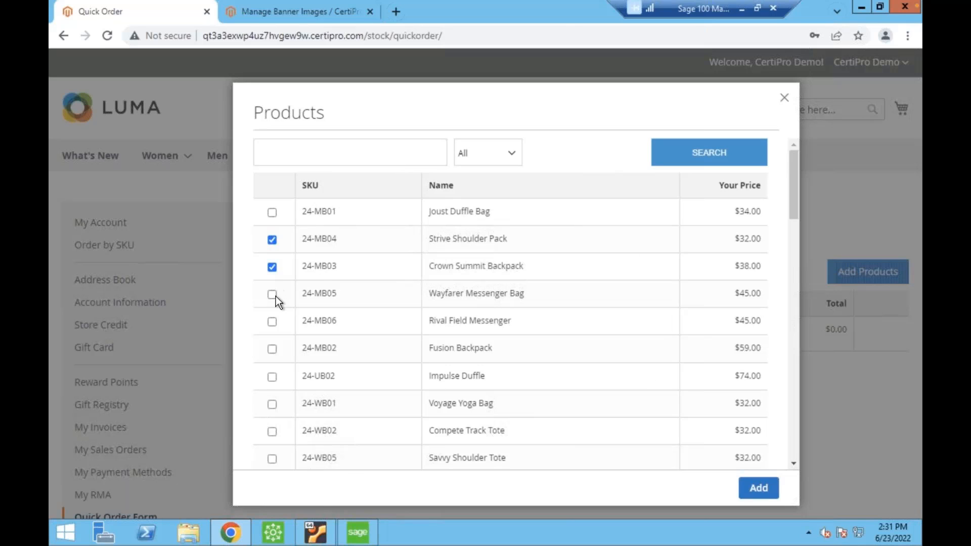
{"action": "left_click", "coordinate": [758, 488]}
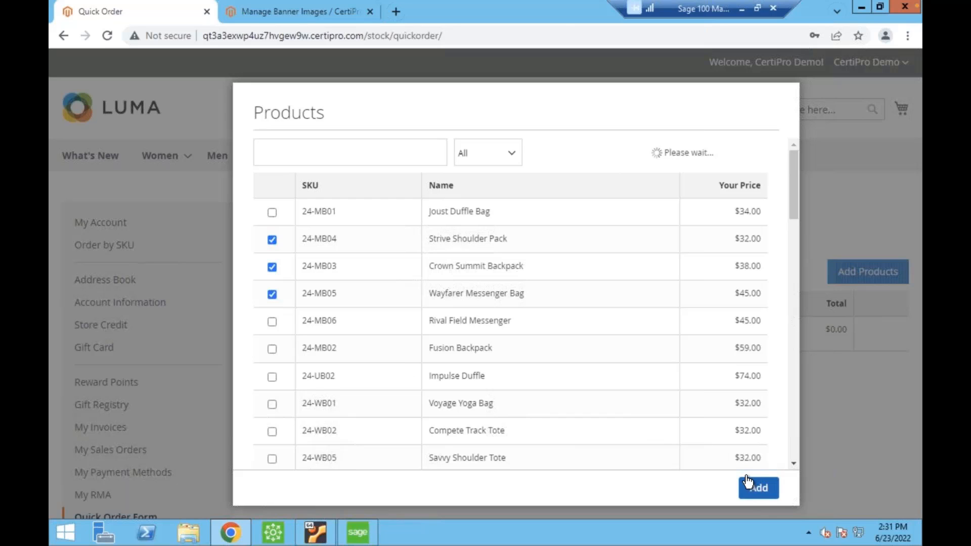
{"action": "scroll", "coordinate": [398, 384], "scroll_direction": "down", "scroll_amount": 1}
Set the order quantities to 23 for the Crown Summit Backpack and 3 for the Wayfarer Messenger Bag.
{"action": "left_click", "coordinate": [322, 369]}
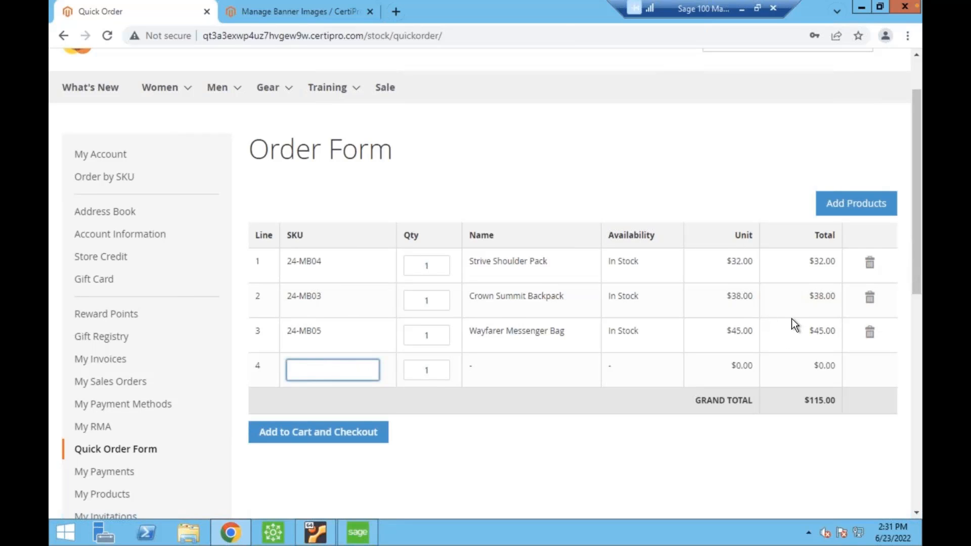
{"action": "double_click", "coordinate": [437, 299]}
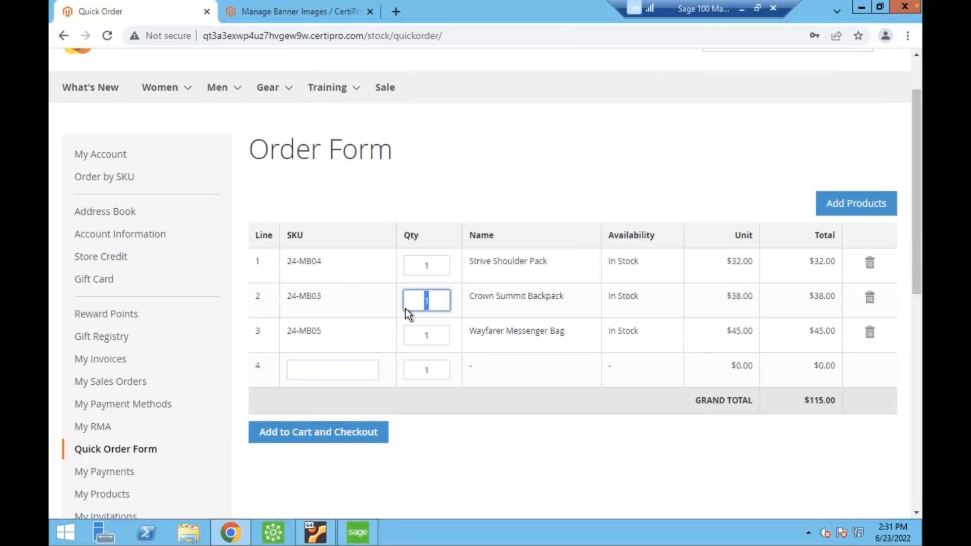
{"action": "type", "text": "23"}
{"action": "double_click", "coordinate": [435, 334]}
{"action": "type", "text": "3"}
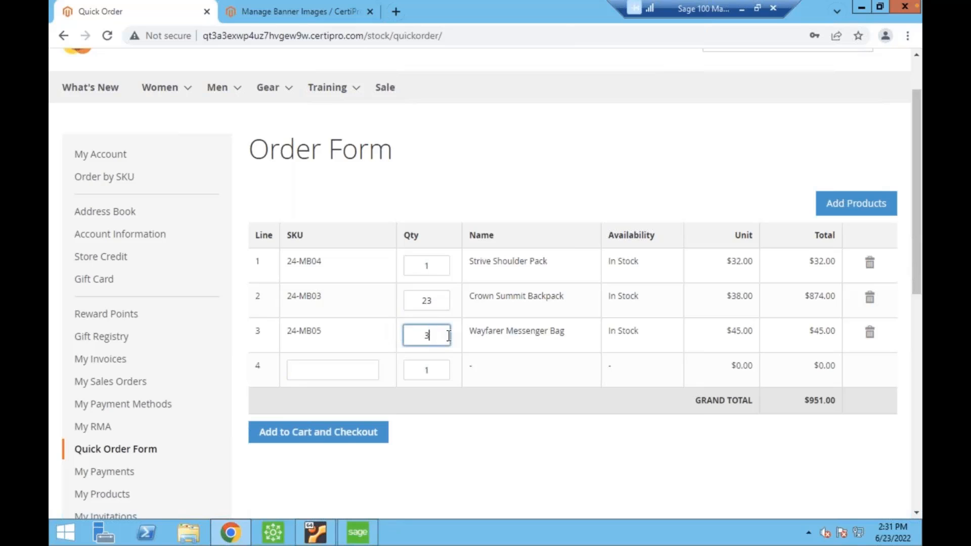
Commit the quick order quantities, add the order to the cart and proceed to checkout.
{"action": "left_click", "coordinate": [612, 324]}
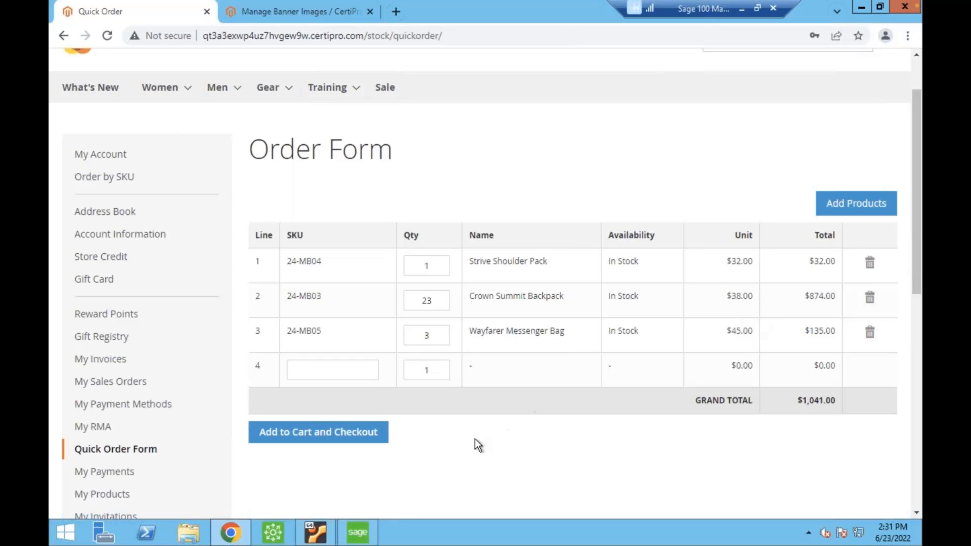
{"action": "left_click", "coordinate": [348, 430]}
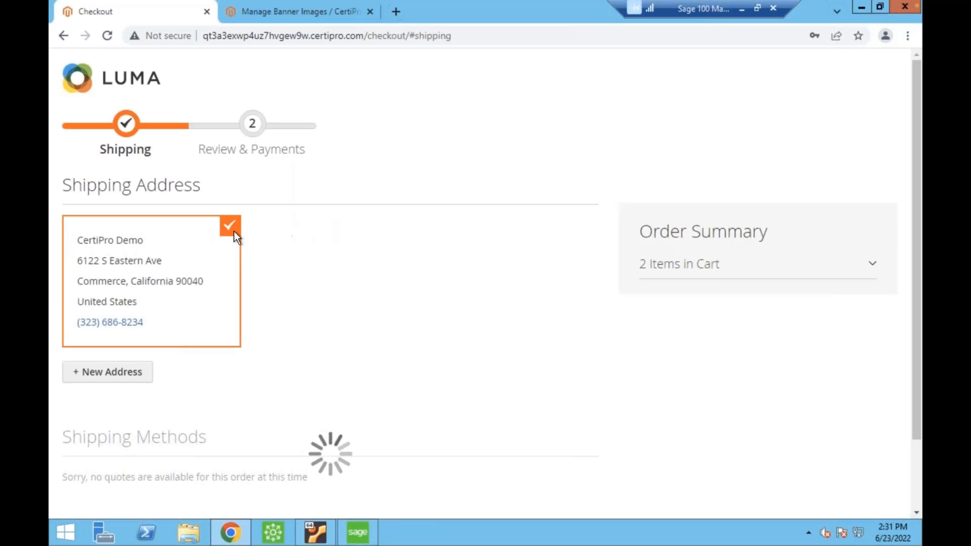
Leave checkout through the store home page, return to the customer account and review the pending payments and payment history.
{"action": "left_click", "coordinate": [114, 88]}
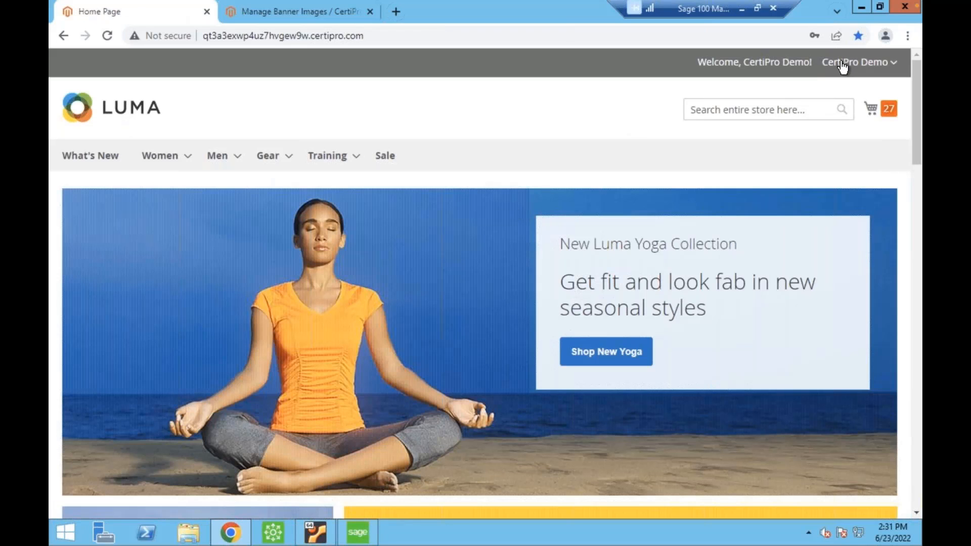
{"action": "left_click", "coordinate": [856, 62]}
{"action": "left_click", "coordinate": [809, 84]}
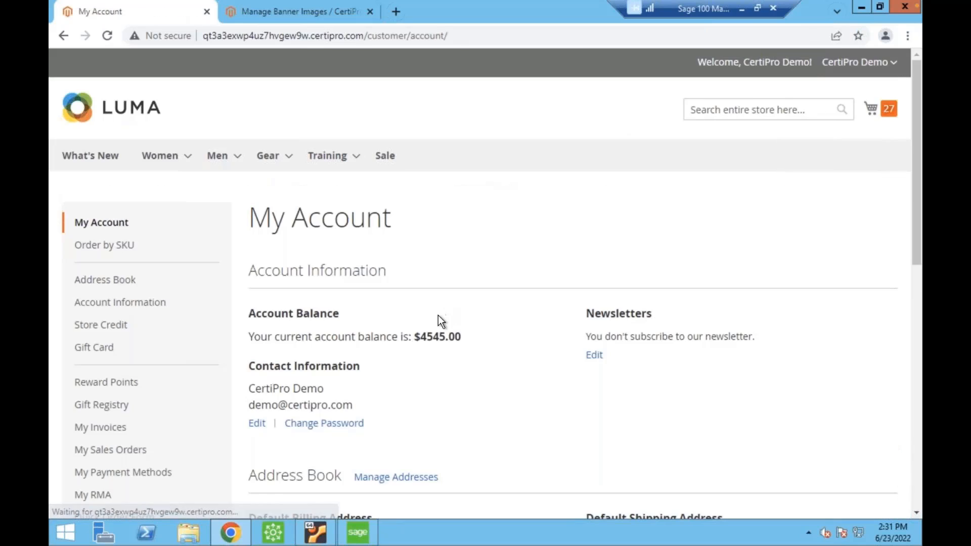
{"action": "scroll", "coordinate": [428, 314], "scroll_direction": "down", "scroll_amount": 3}
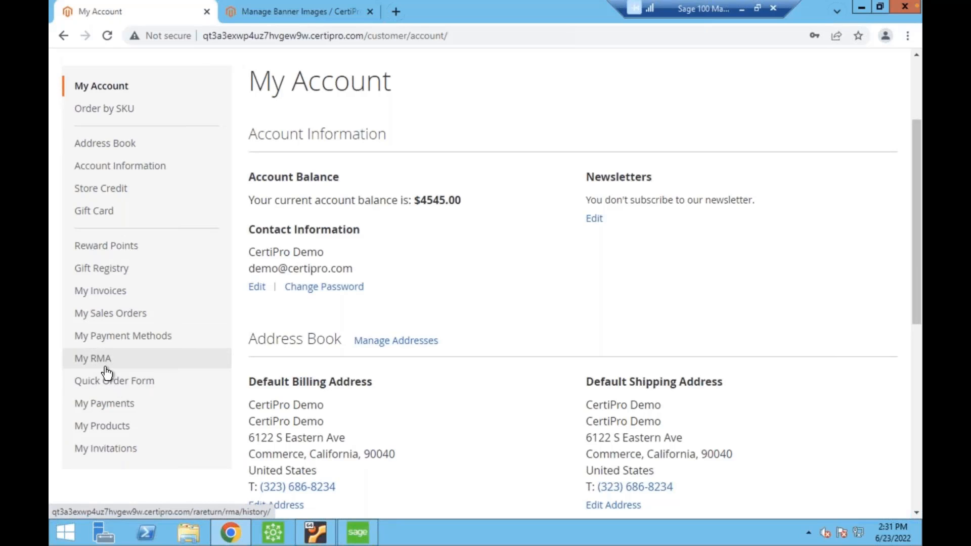
{"action": "left_click", "coordinate": [103, 403]}
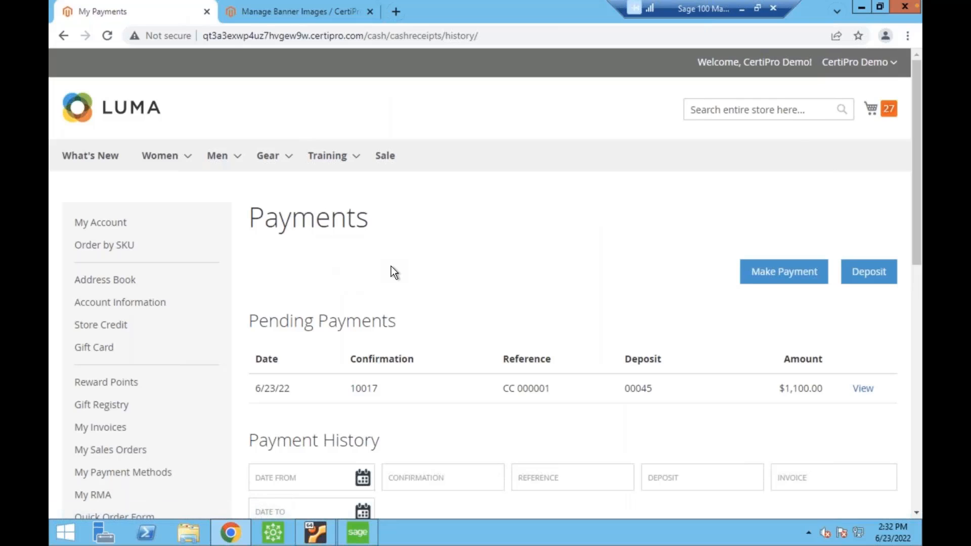
{"action": "scroll", "coordinate": [390, 273], "scroll_direction": "down", "scroll_amount": 4}
{"action": "scroll", "coordinate": [330, 209], "scroll_direction": "up", "scroll_amount": 1}
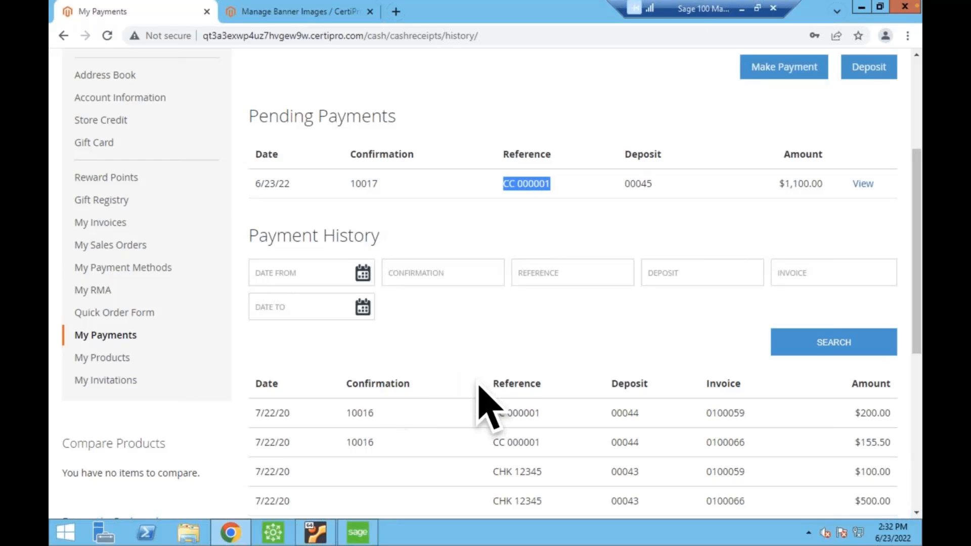
Switch to Sage 100 and open Accounts Receivable Cash Receipts Entry with the accounting date 6/23/2022.
{"action": "left_click", "coordinate": [357, 532]}
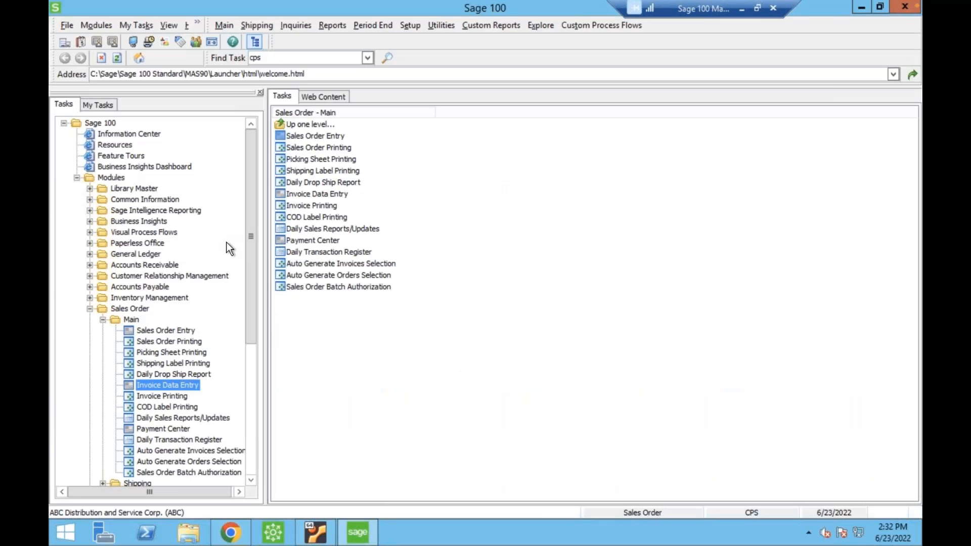
{"action": "left_click", "coordinate": [148, 265]}
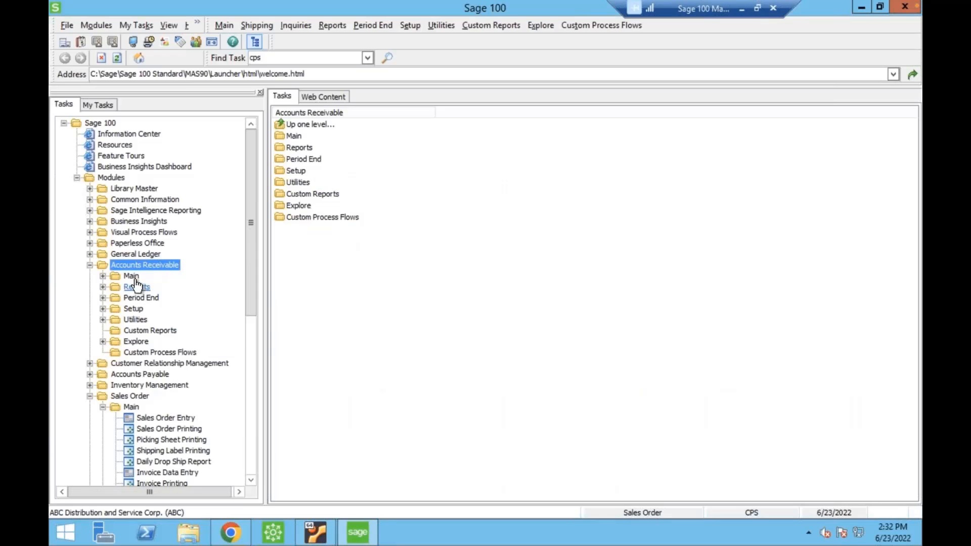
{"action": "left_click", "coordinate": [131, 276]}
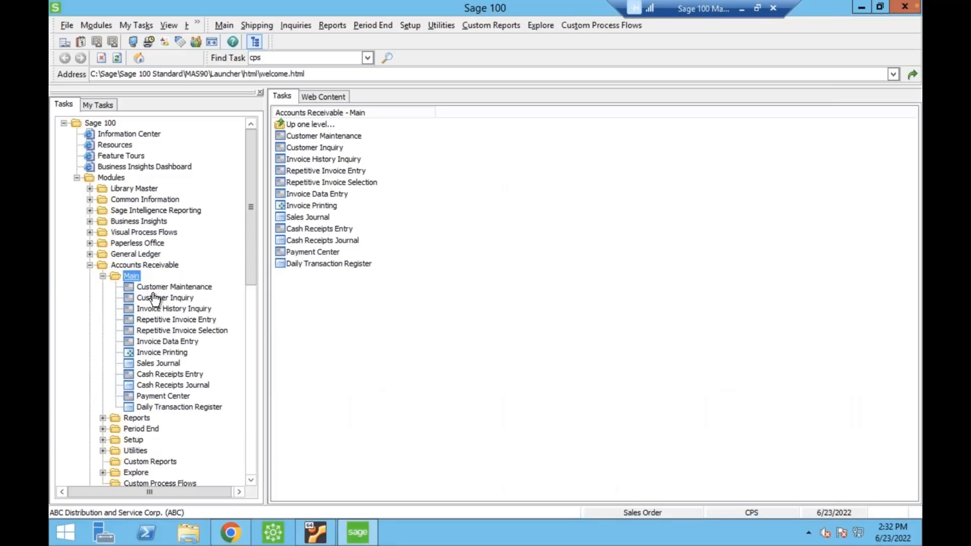
{"action": "double_click", "coordinate": [172, 374]}
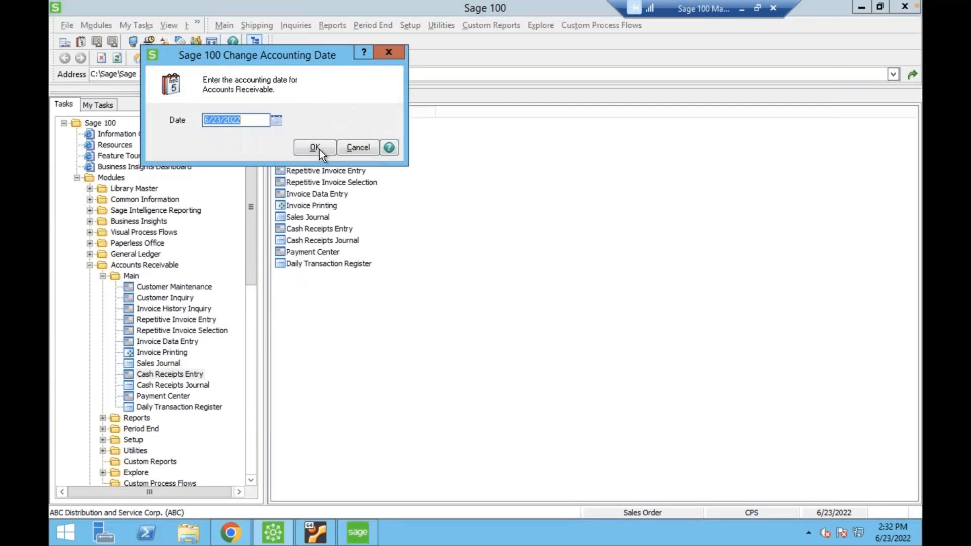
{"action": "left_click", "coordinate": [314, 147]}
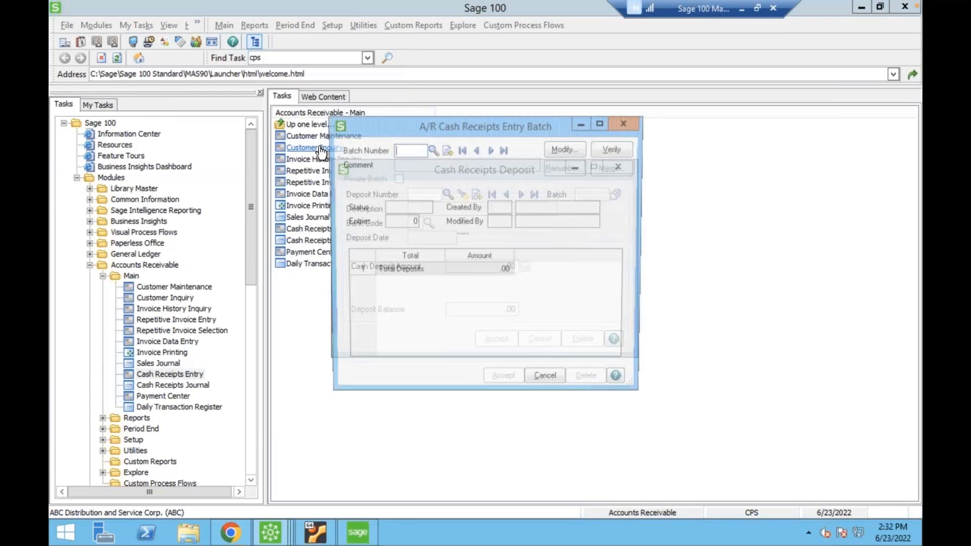
Load cash receipts batch 00041 and deposit 00045, and open the demo customer's credit card receipt.
{"action": "left_click", "coordinate": [431, 149]}
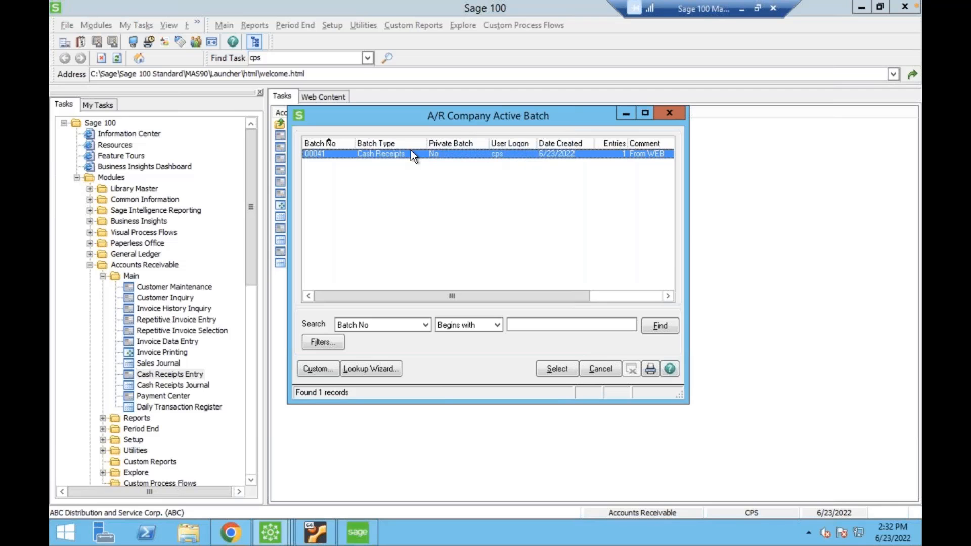
{"action": "double_click", "coordinate": [367, 152]}
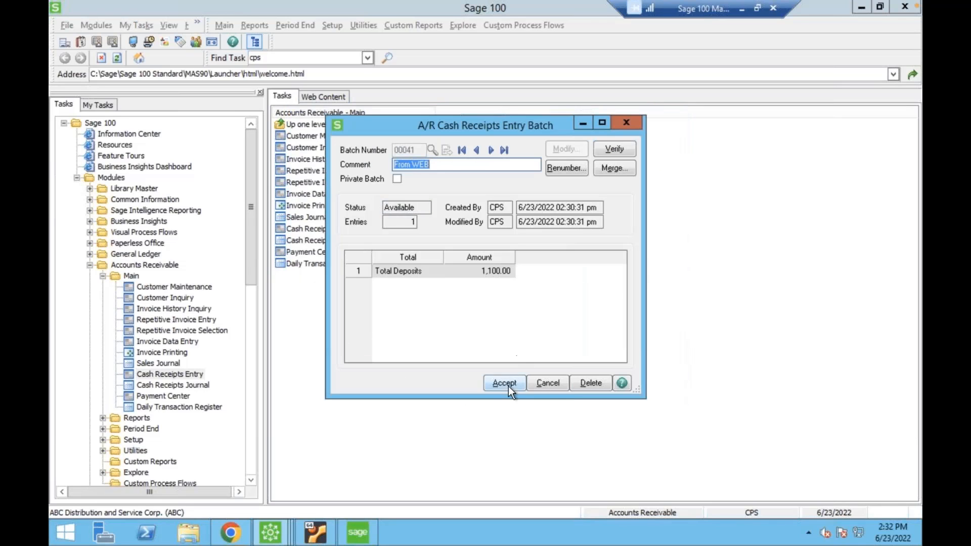
{"action": "left_click", "coordinate": [508, 383]}
{"action": "left_click", "coordinate": [457, 193]}
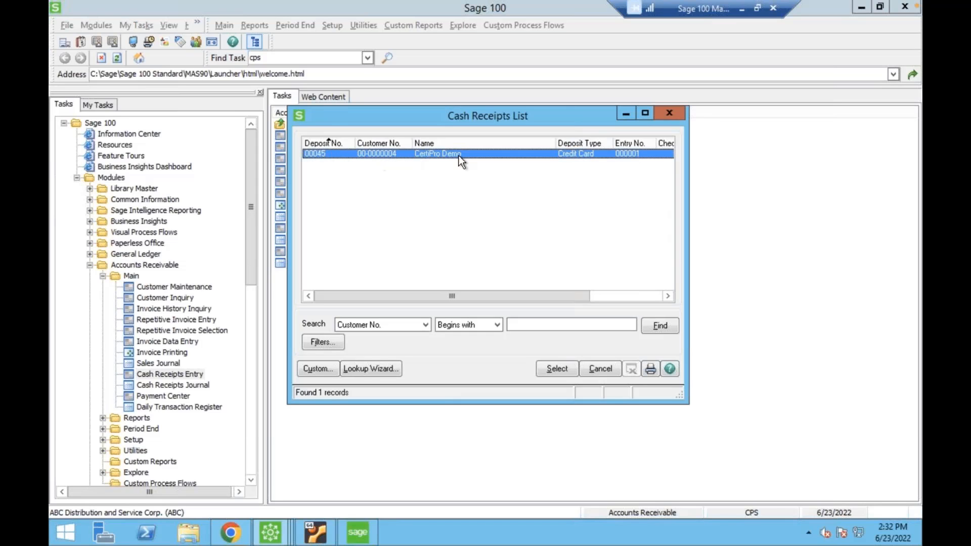
{"action": "double_click", "coordinate": [475, 156]}
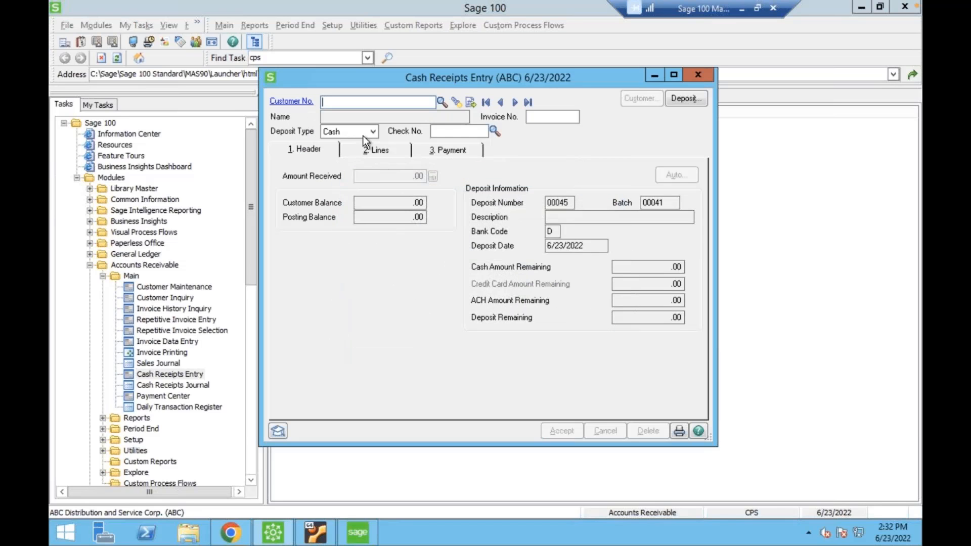
{"action": "left_click", "coordinate": [456, 104]}
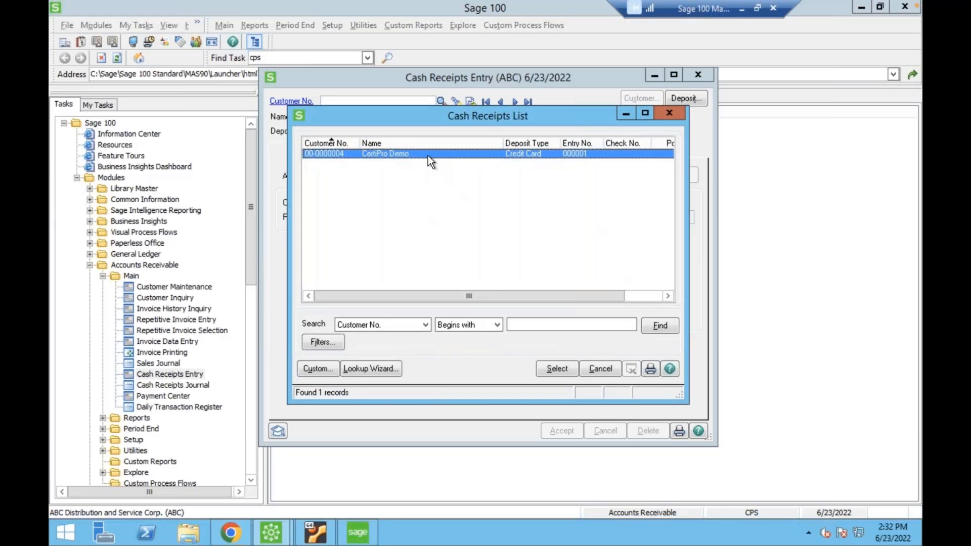
{"action": "double_click", "coordinate": [427, 155]}
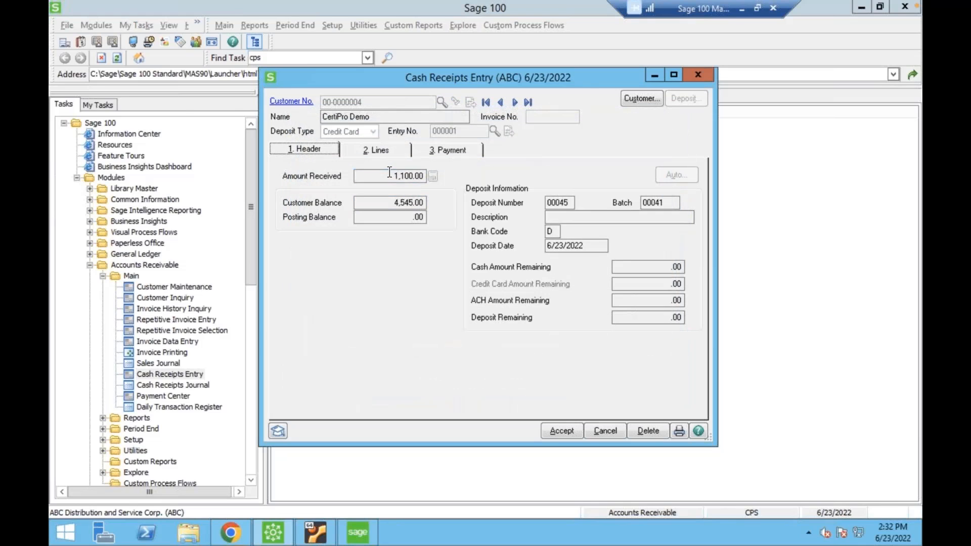
Examine the receipt's amount received, the invoice line with its posted amount and balance, and the web payment details.
{"action": "left_click_drag", "start_coordinate": [389, 174], "coordinate": [470, 167]}
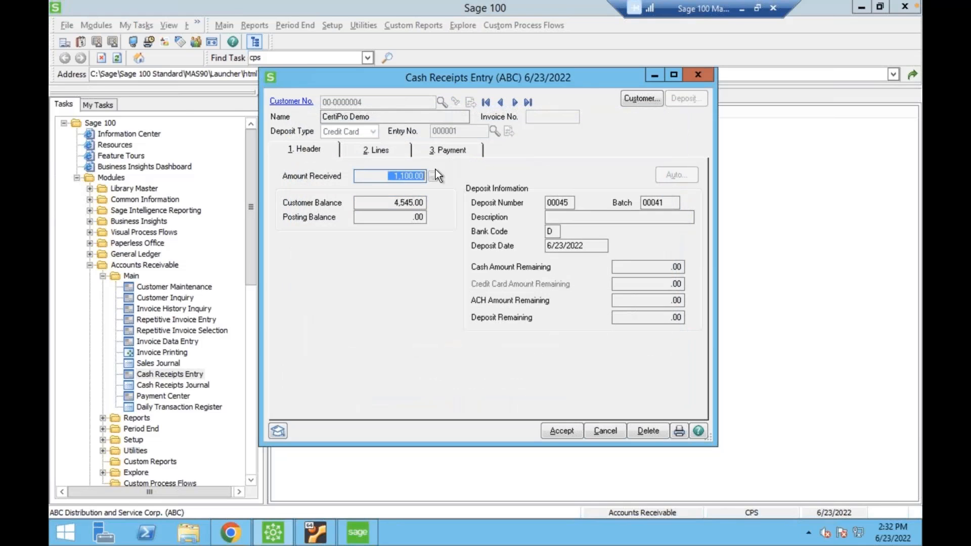
{"action": "left_click", "coordinate": [373, 150]}
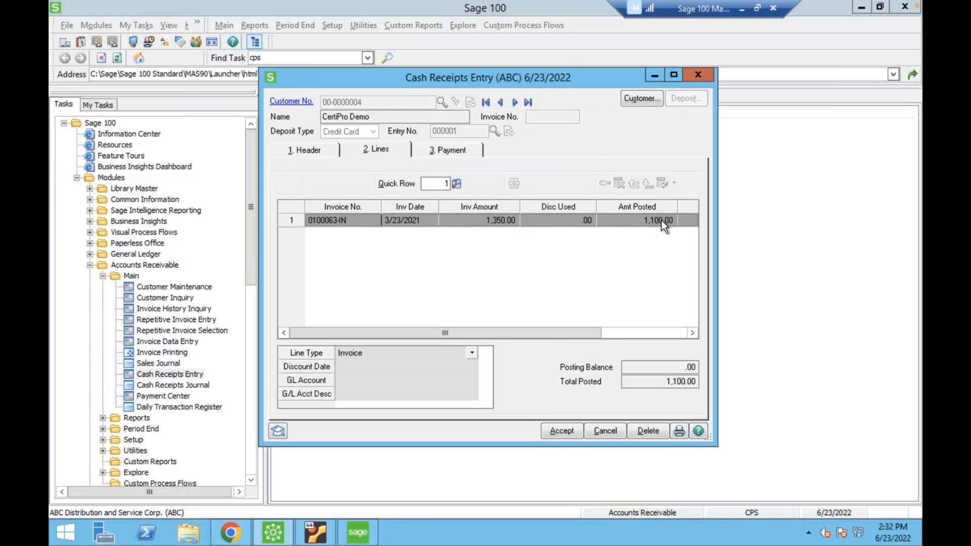
{"action": "left_click_drag", "start_coordinate": [582, 334], "coordinate": [666, 332]}
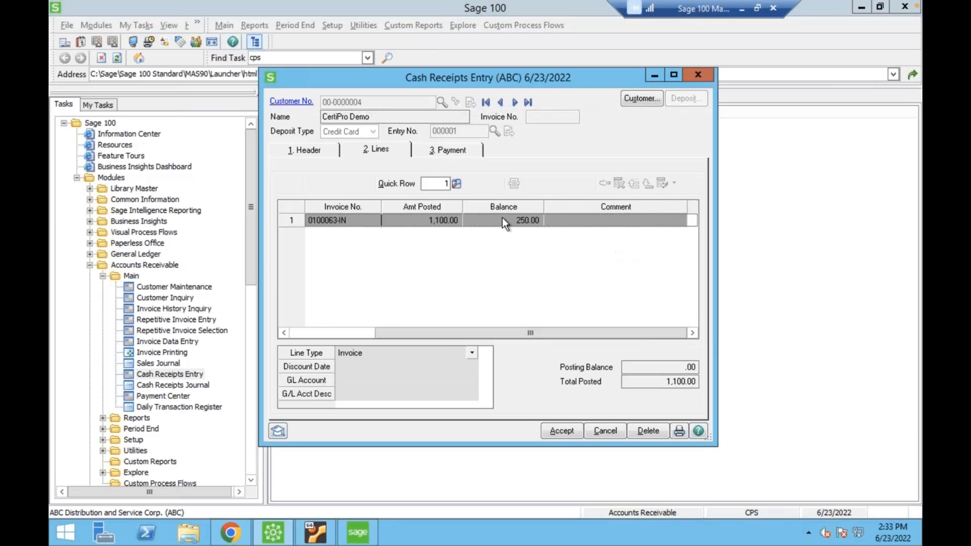
{"action": "left_click_drag", "start_coordinate": [558, 332], "coordinate": [475, 333]}
{"action": "left_click", "coordinate": [309, 151]}
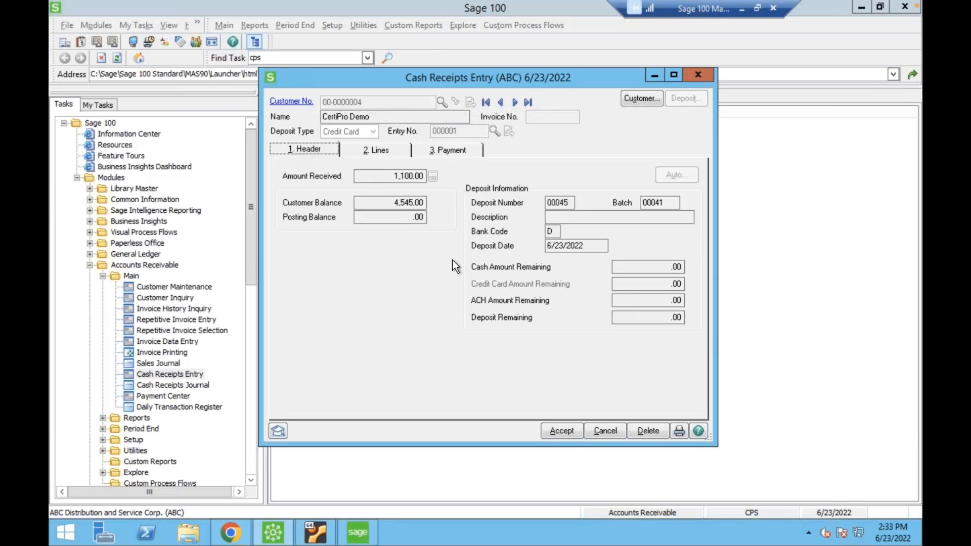
{"action": "left_click", "coordinate": [442, 149]}
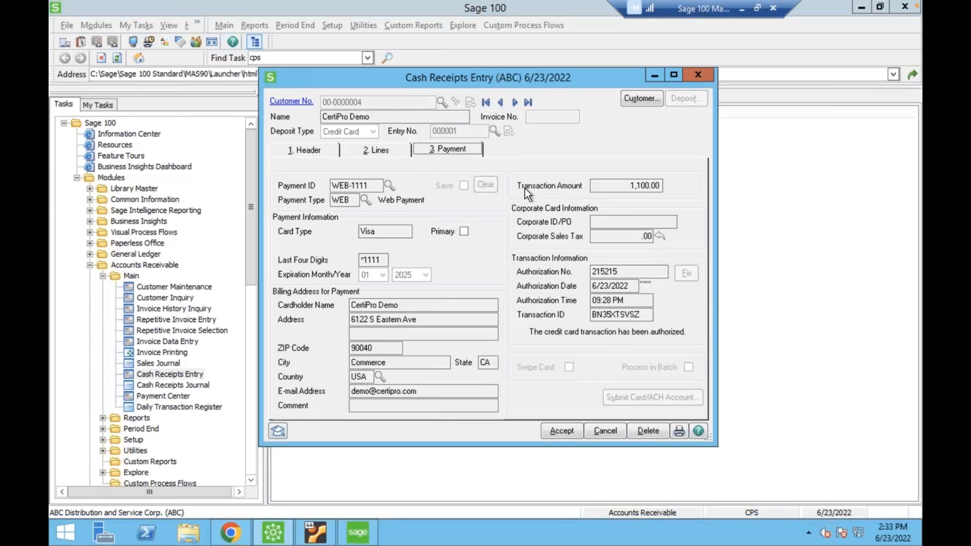
{"action": "left_click", "coordinate": [323, 147]}
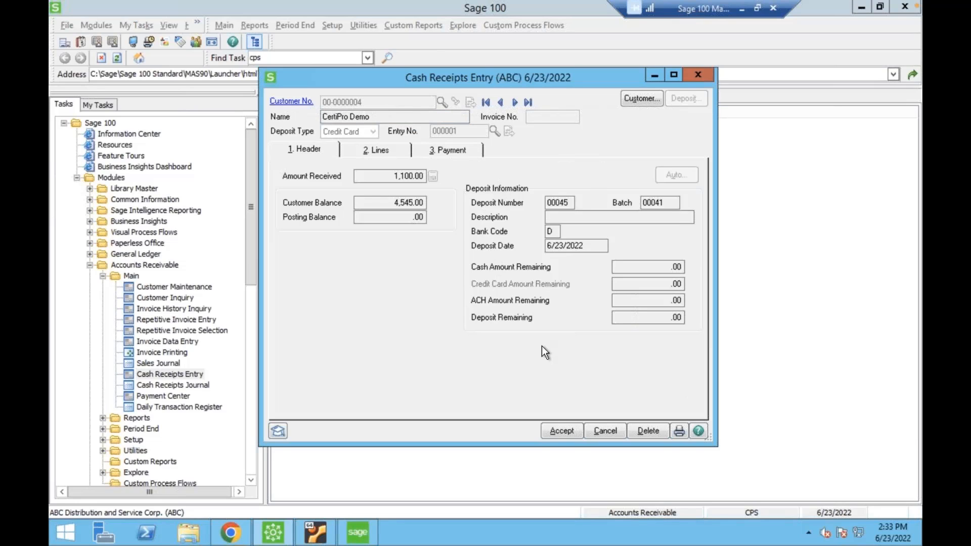
Close the cash receipts entry and switch back to the store's Payments page in Chrome.
{"action": "left_click", "coordinate": [697, 76]}
{"action": "left_click", "coordinate": [230, 530]}
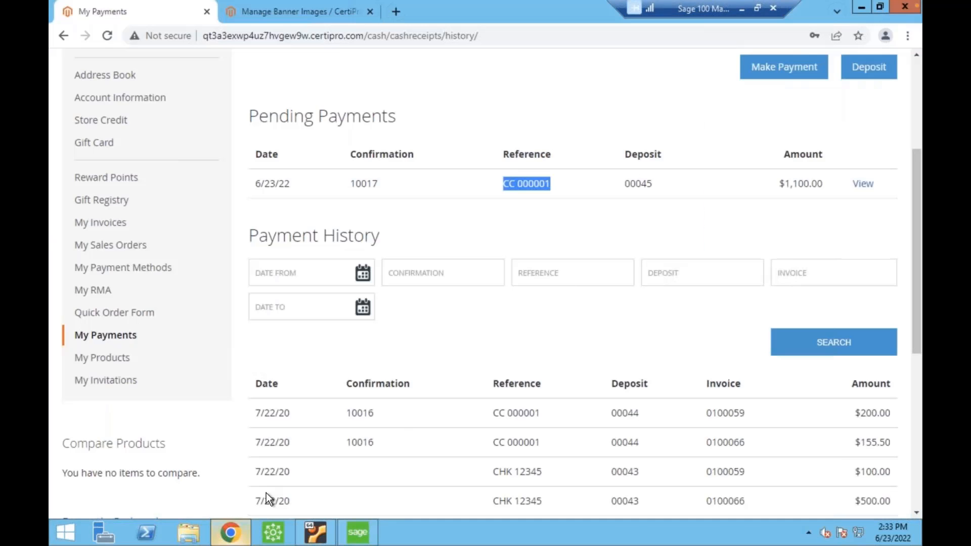
{"action": "left_click", "coordinate": [427, 320]}
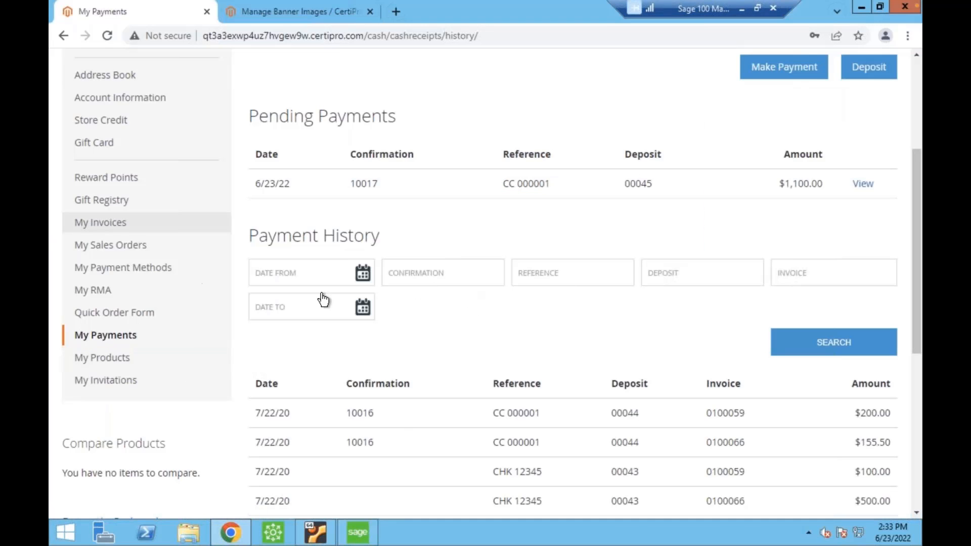
{"action": "scroll", "coordinate": [500, 205], "scroll_direction": "up", "scroll_amount": 4}
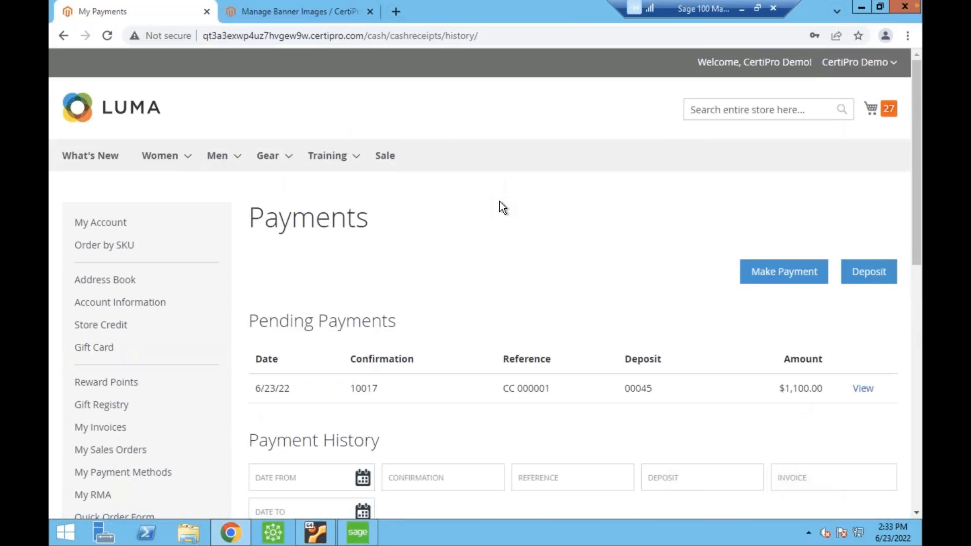
{"action": "scroll", "coordinate": [500, 201], "scroll_direction": "down", "scroll_amount": 5}
{"action": "scroll", "coordinate": [499, 201], "scroll_direction": "up", "scroll_amount": 4}
{"action": "scroll", "coordinate": [499, 201], "scroll_direction": "down", "scroll_amount": 3}
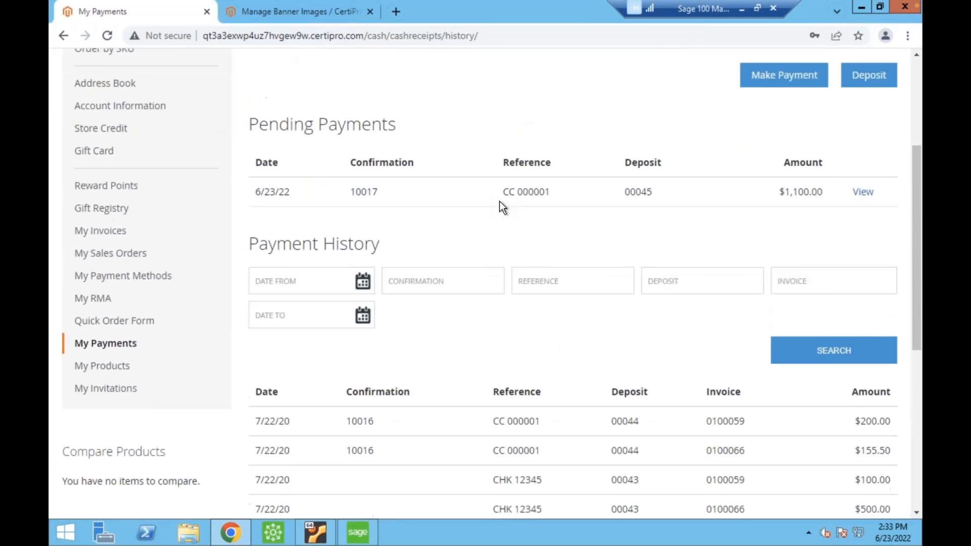
{"action": "scroll", "coordinate": [499, 201], "scroll_direction": "up", "scroll_amount": 3}
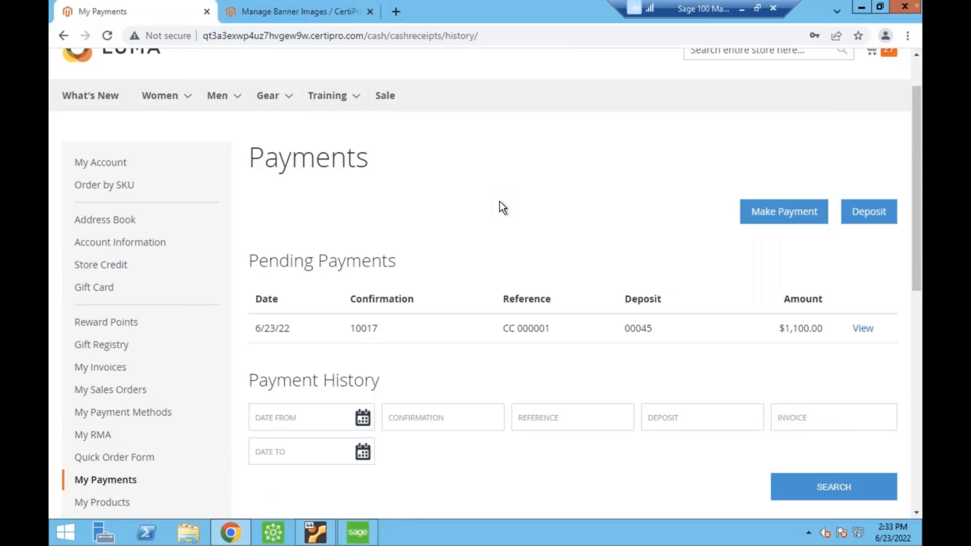
{"action": "scroll", "coordinate": [459, 271], "scroll_direction": "down", "scroll_amount": 1}
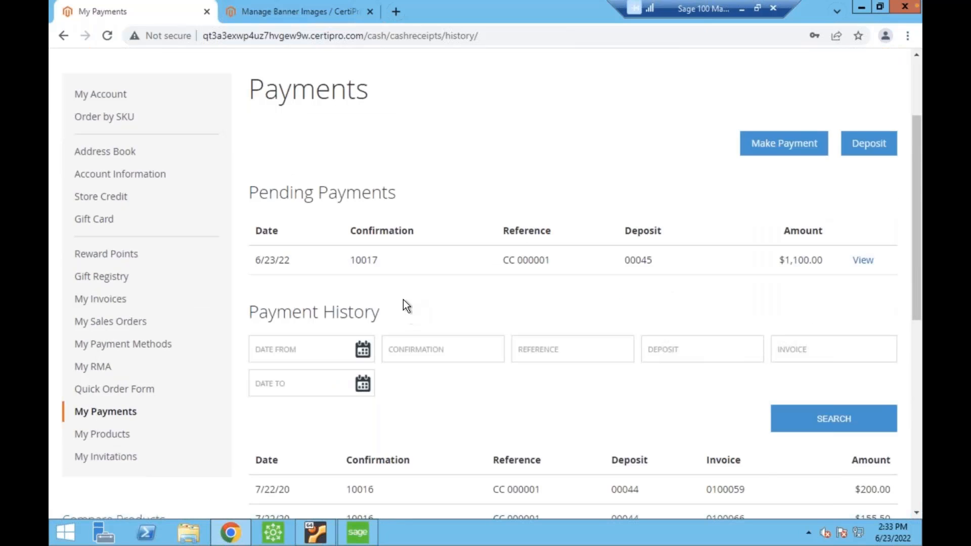
{"action": "scroll", "coordinate": [402, 300], "scroll_direction": "up", "scroll_amount": 1}
{"action": "scroll", "coordinate": [430, 132], "scroll_direction": "up", "scroll_amount": 1}
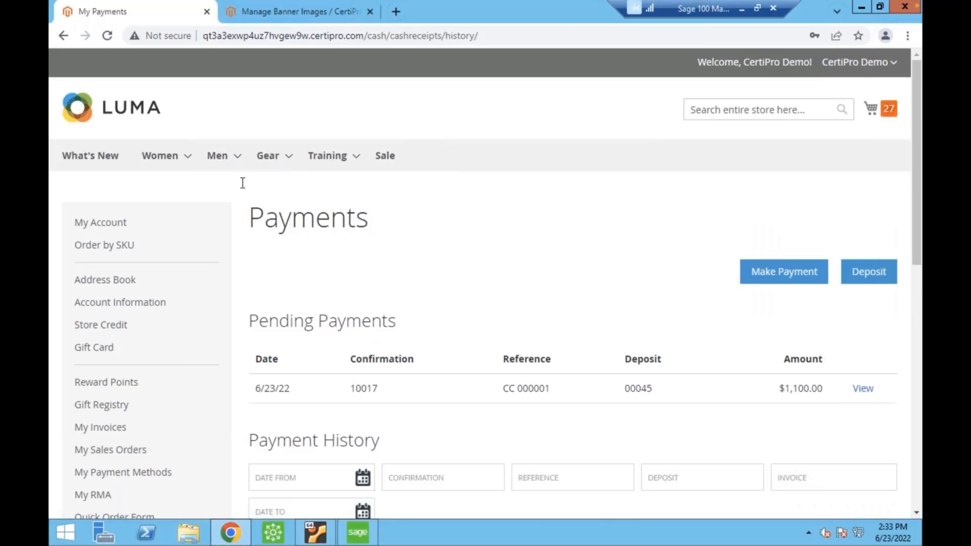
{"action": "mouse_move", "coordinate": [270, 157]}
{"action": "scroll", "coordinate": [479, 215], "scroll_direction": "down", "scroll_amount": 1}
{"action": "scroll", "coordinate": [478, 215], "scroll_direction": "up", "scroll_amount": 1}
{"action": "scroll", "coordinate": [270, 301], "scroll_direction": "down", "scroll_amount": 1}
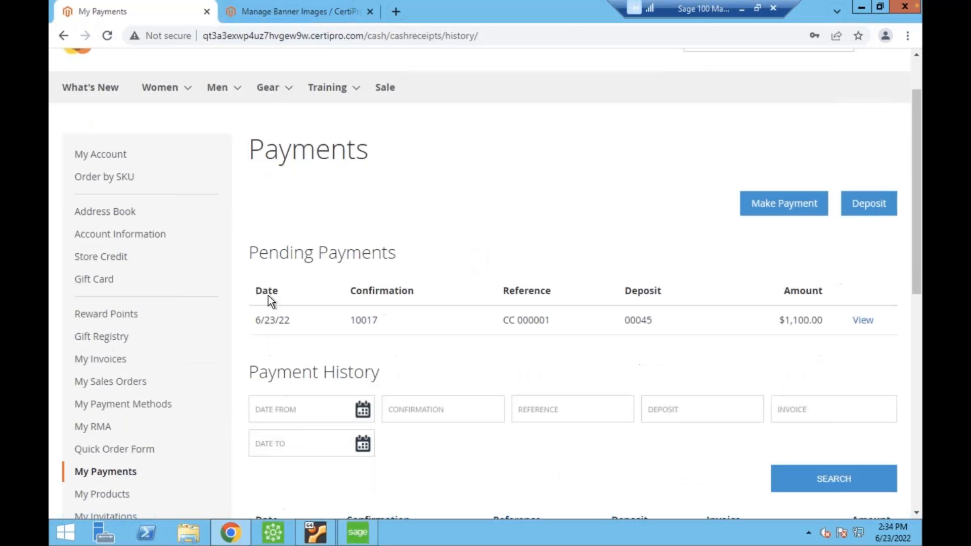
{"action": "scroll", "coordinate": [383, 324], "scroll_direction": "down", "scroll_amount": 1}
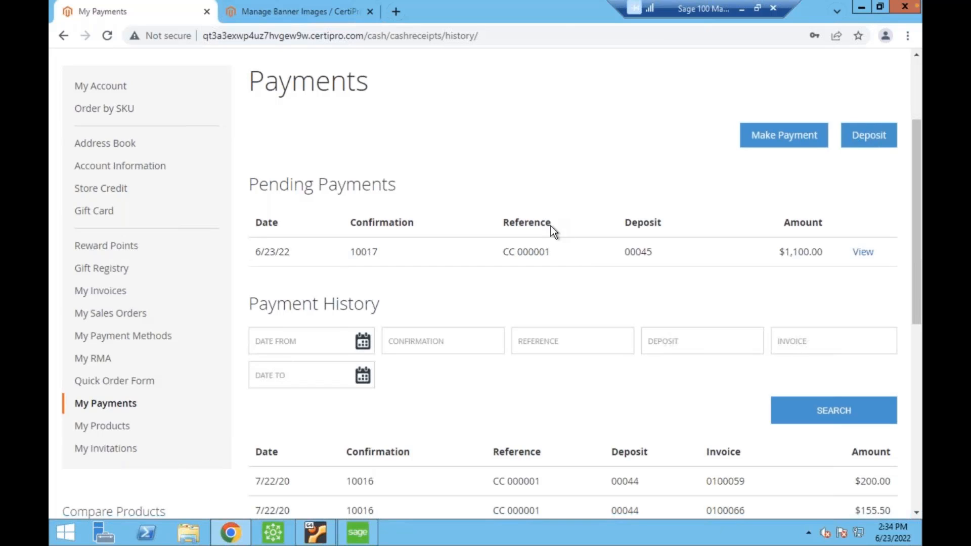
{"action": "scroll", "coordinate": [335, 256], "scroll_direction": "up", "scroll_amount": 2}
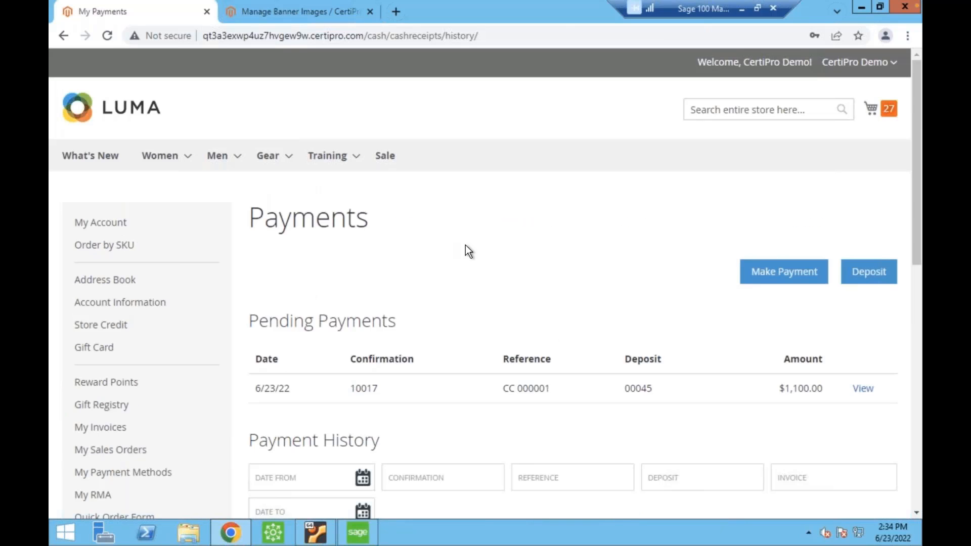